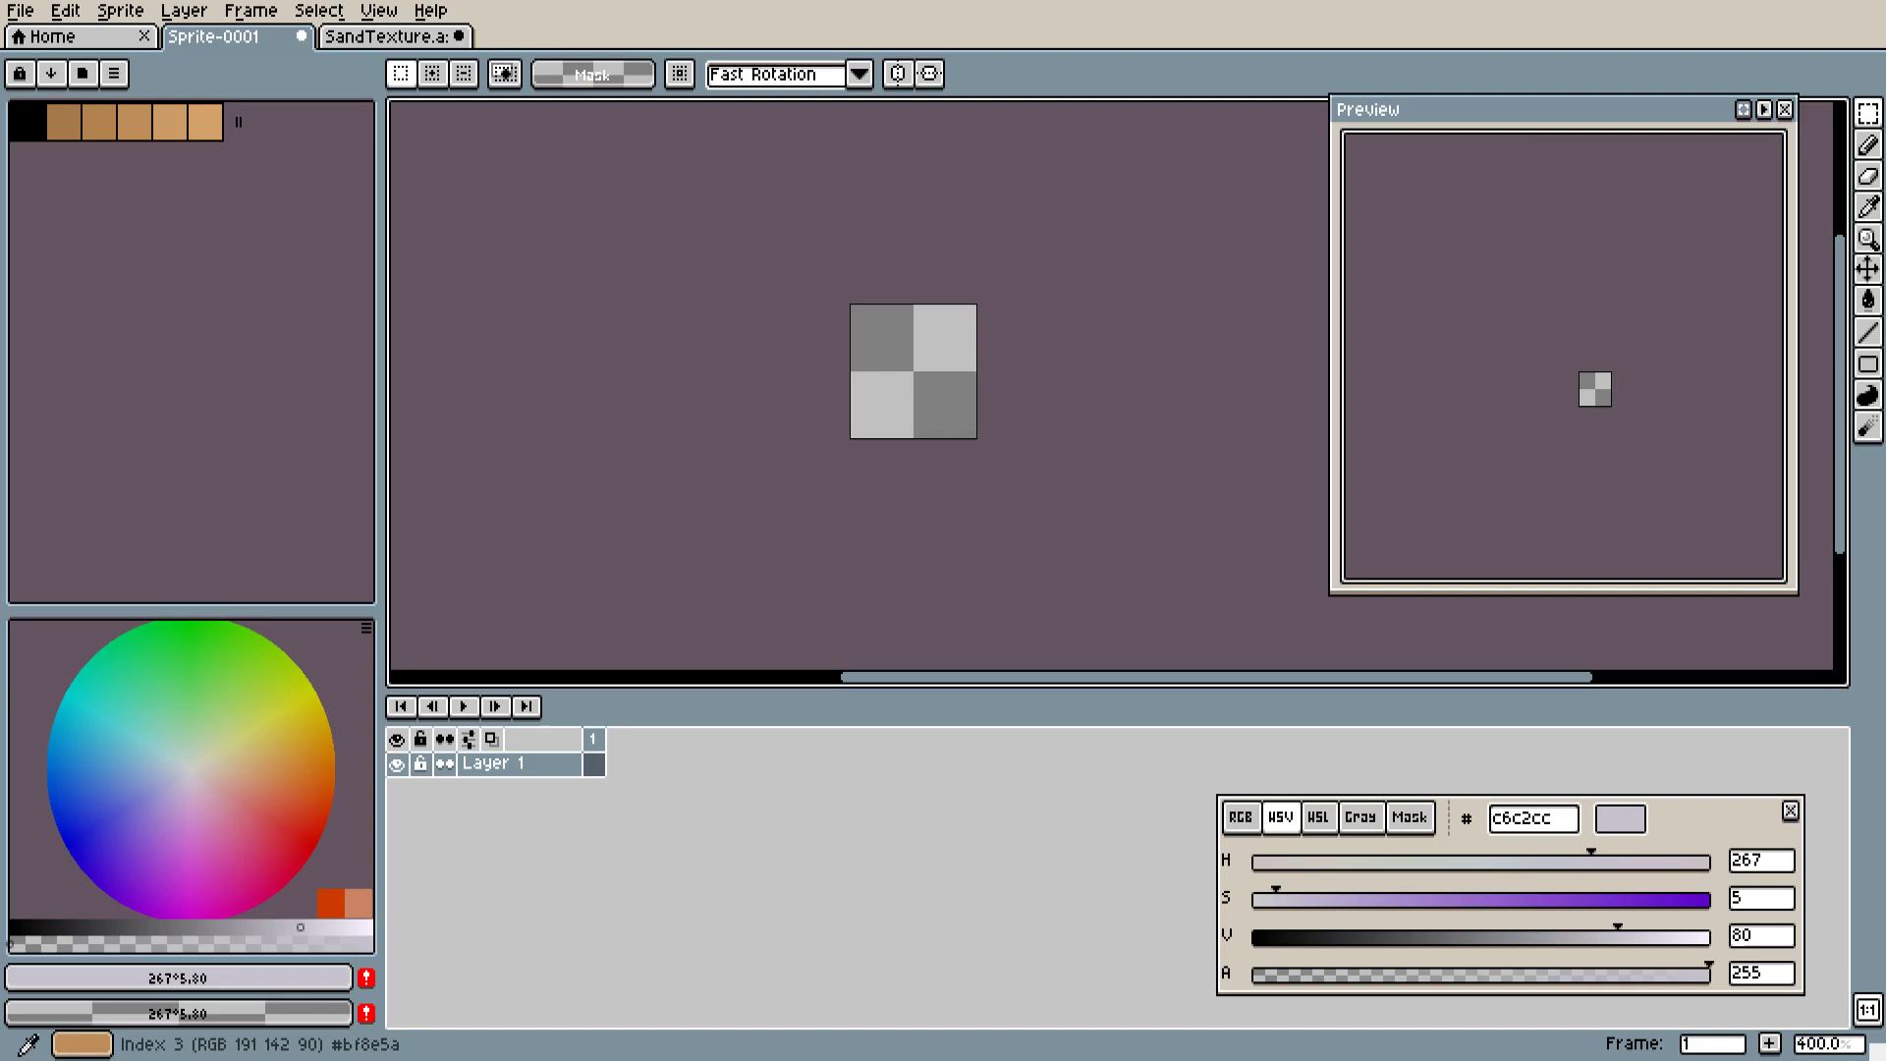
Choose palette colour #bf8e5a and turn on tiled mode so the sprite repeats in both axes.
{"action": "left_click", "coordinate": [133, 122]}
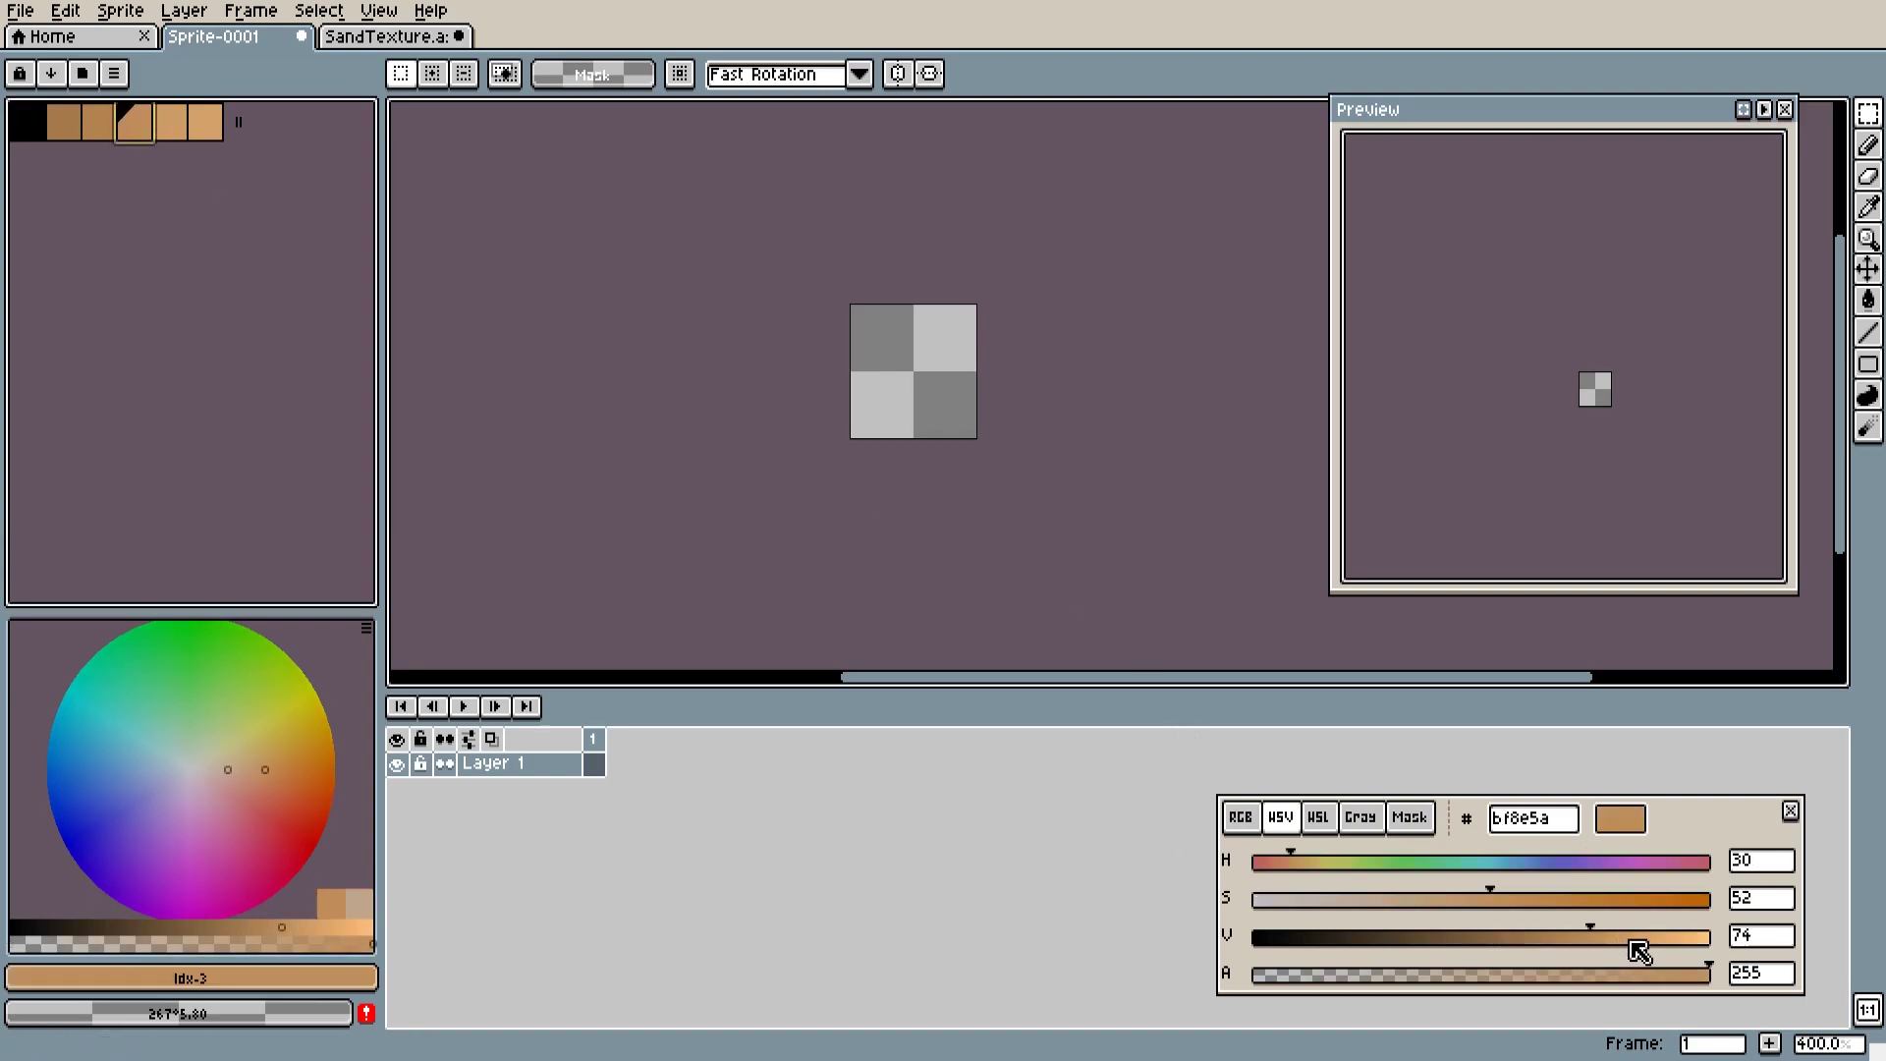
{"action": "left_click", "coordinate": [171, 125]}
{"action": "left_click", "coordinate": [134, 122]}
{"action": "left_click", "coordinate": [390, 18]}
{"action": "mouse_move", "coordinate": [440, 128]}
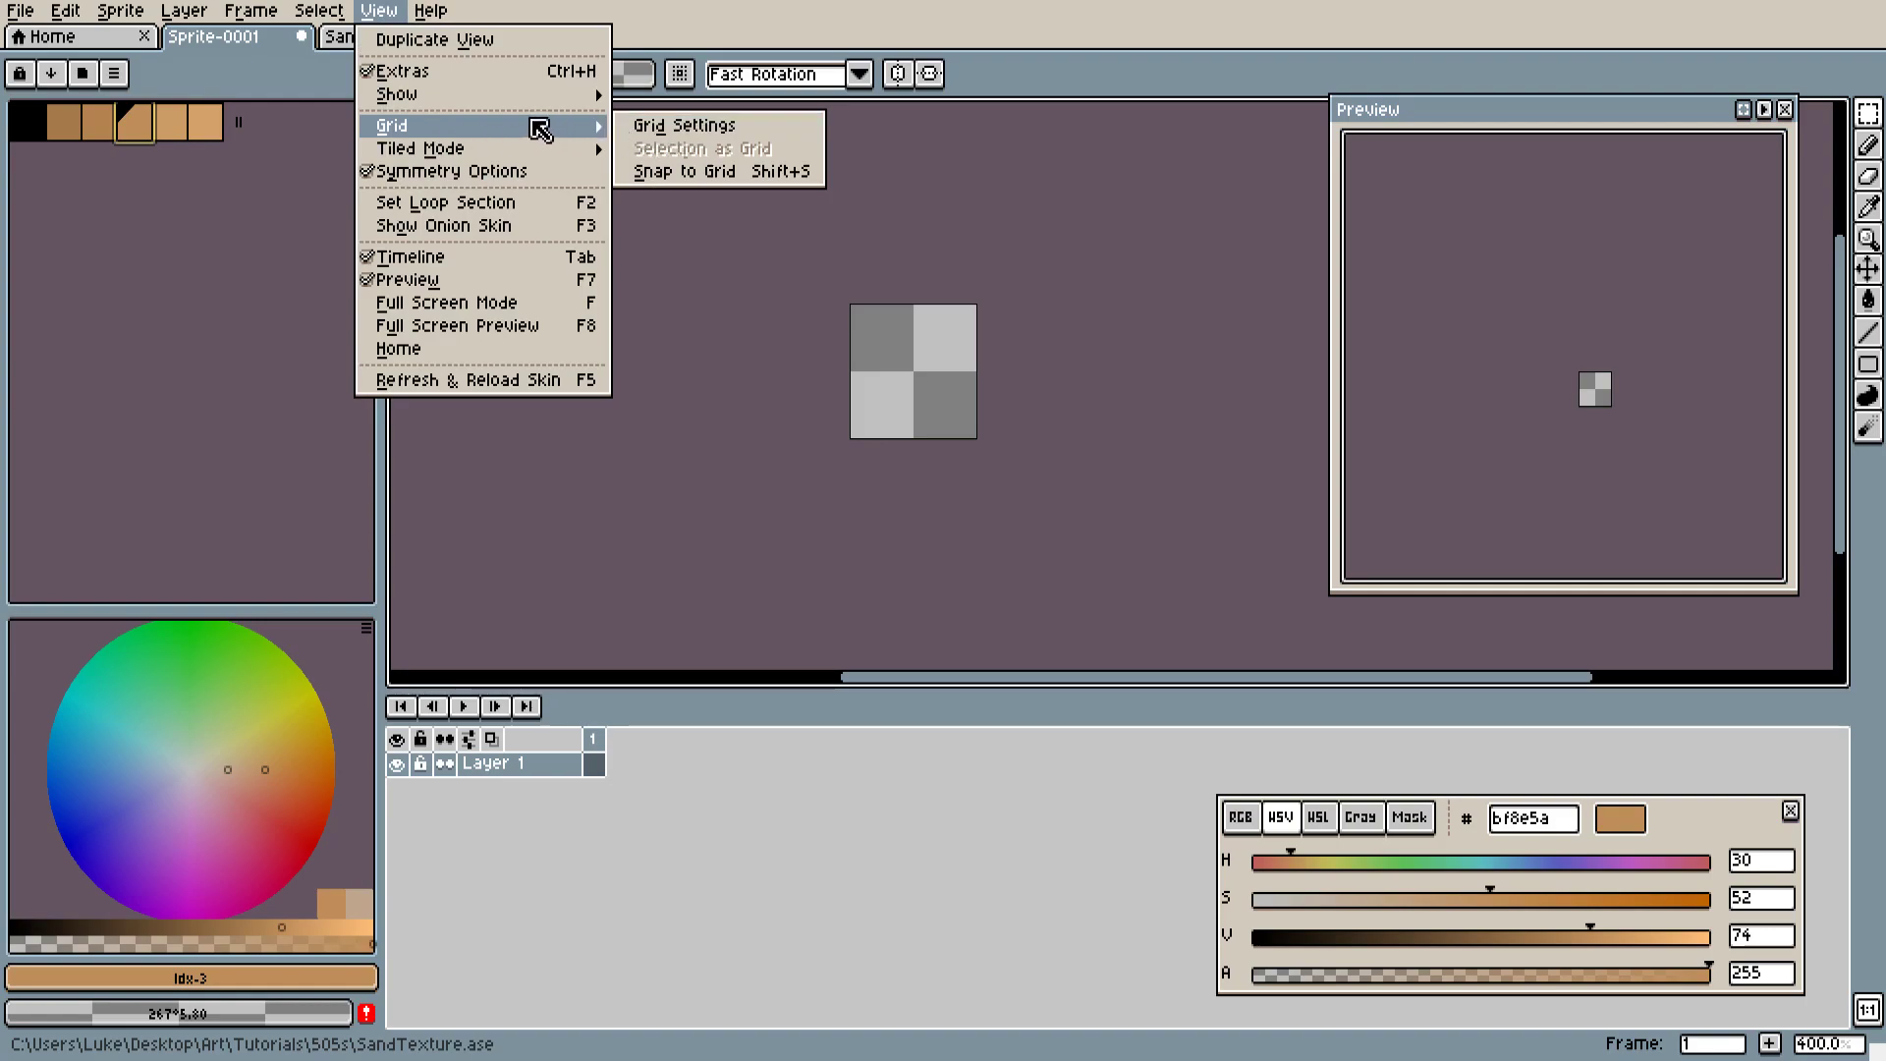
{"action": "mouse_move", "coordinate": [547, 148]}
{"action": "left_click", "coordinate": [639, 173]}
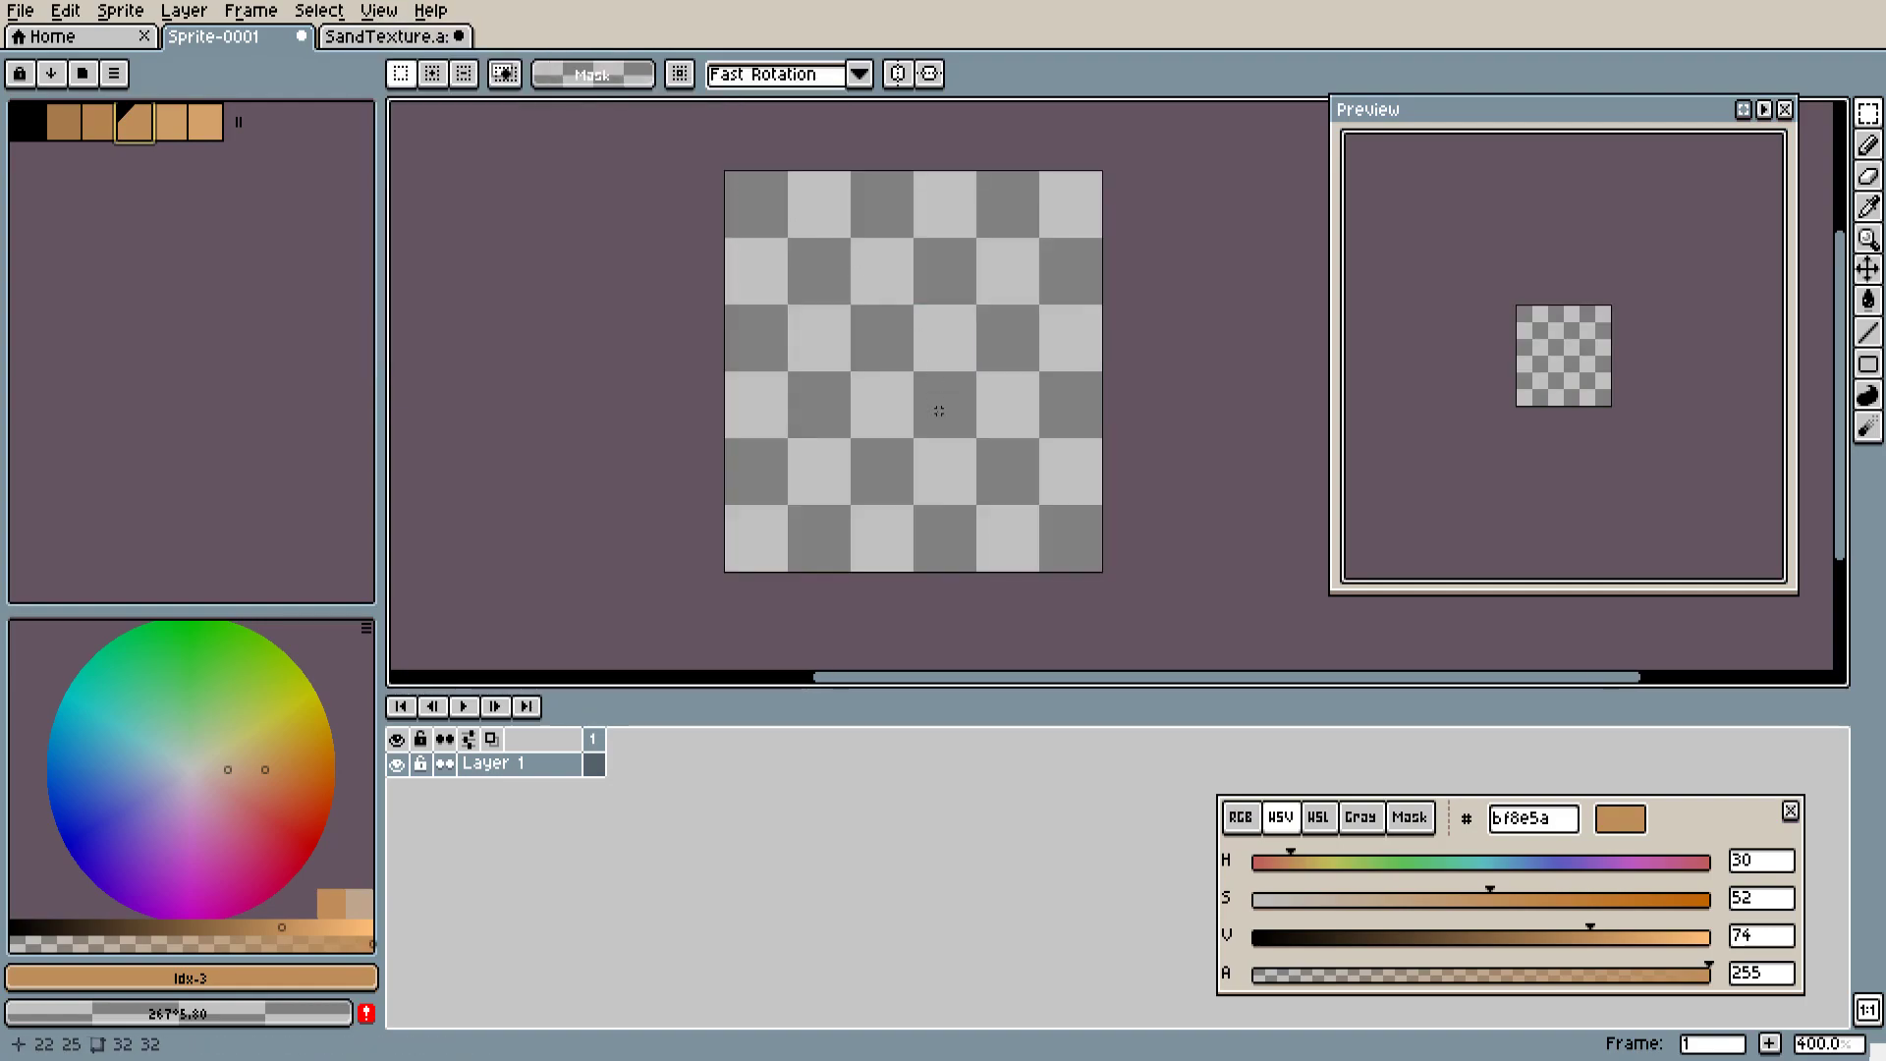
{"action": "scroll", "coordinate": [939, 411], "scroll_direction": "up", "scroll_amount": 1}
Test the tiled canvas with a trial fill and freehand pencil strokes, undoing each one.
{"action": "key", "text": "g"}
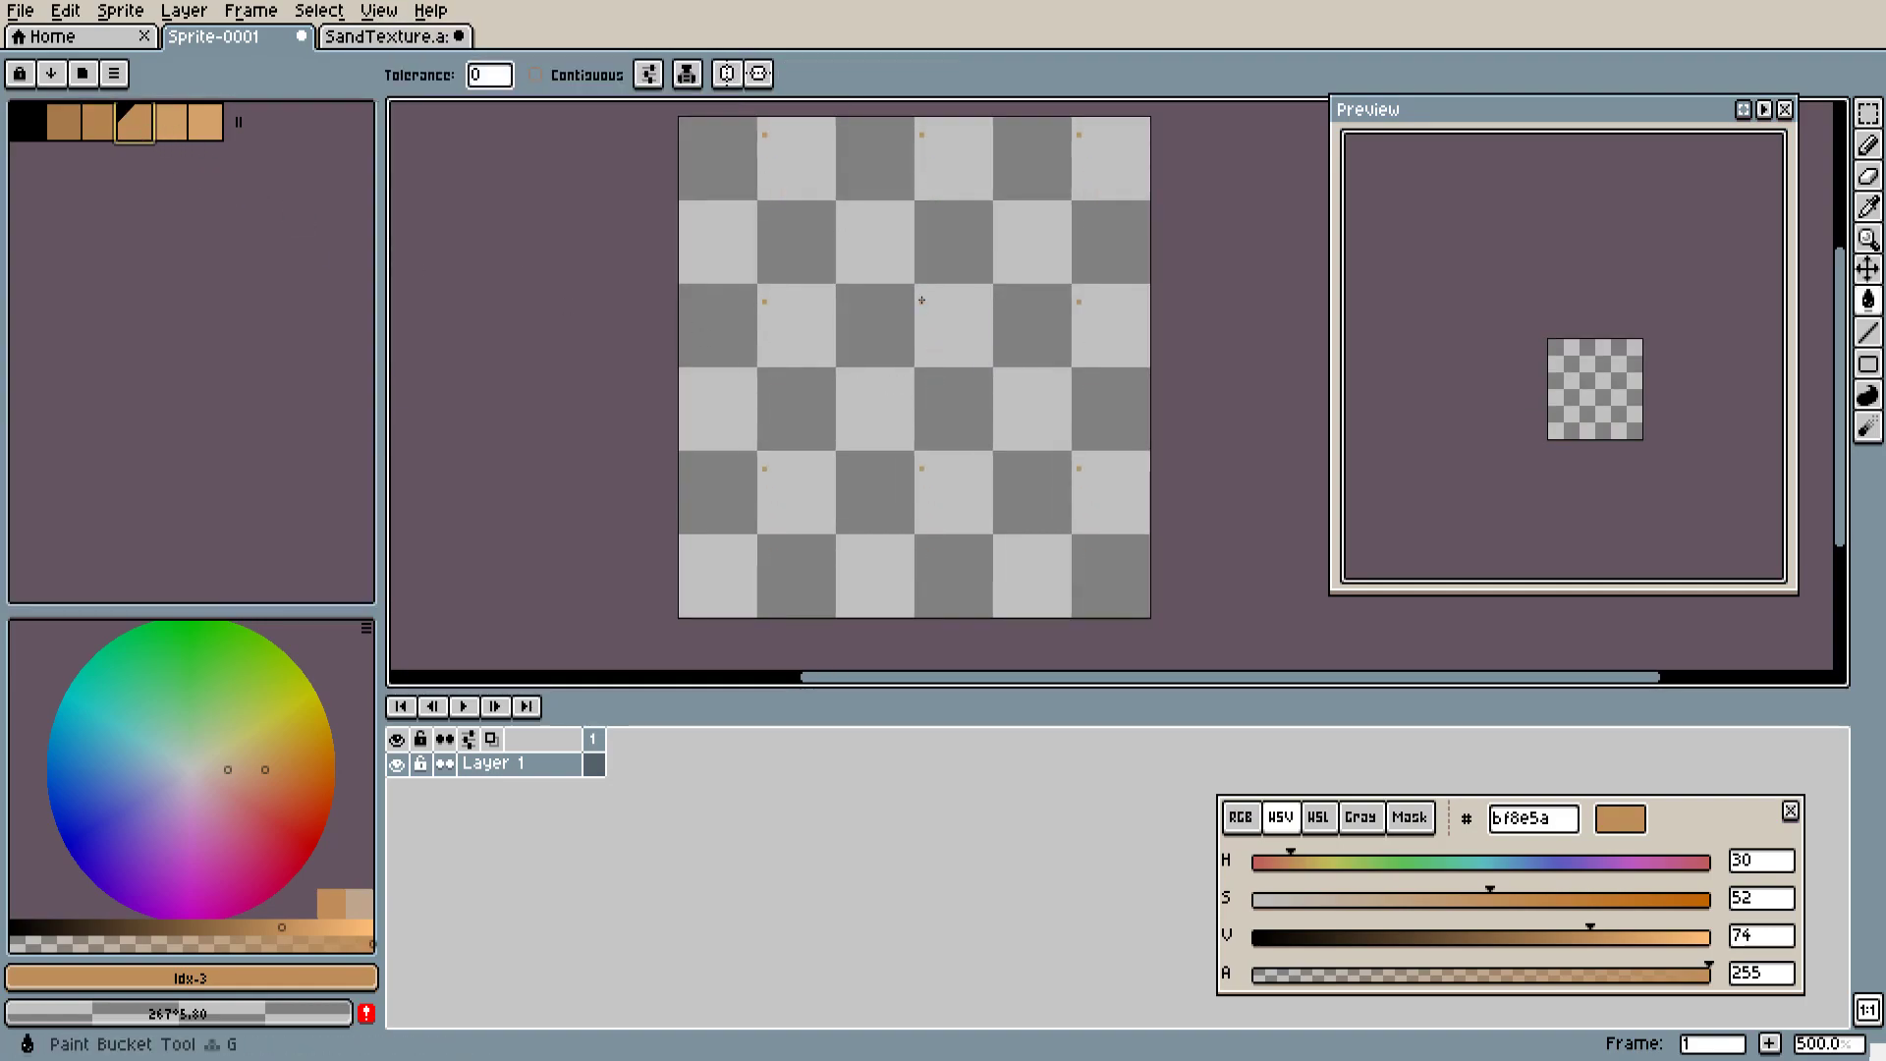
{"action": "left_click", "coordinate": [921, 301]}
{"action": "key", "text": "ctrl+z"}
{"action": "key", "text": "b"}
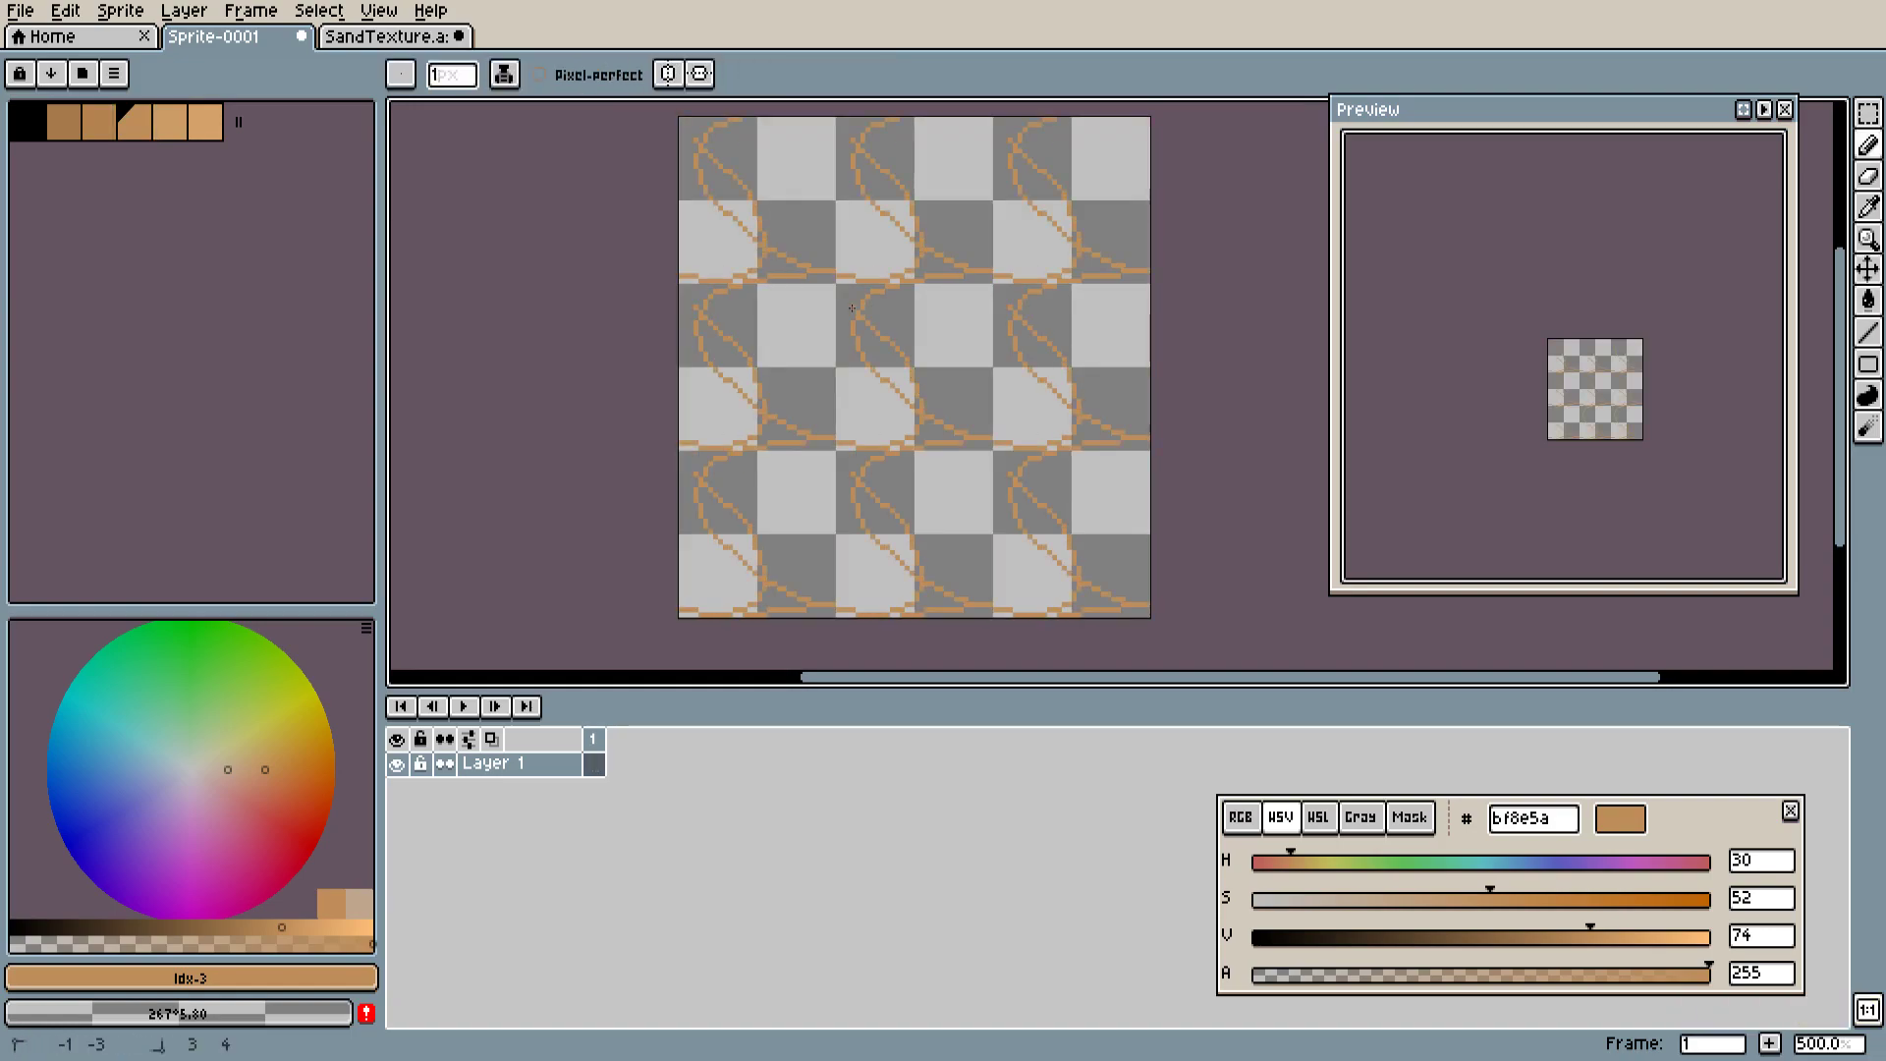
{"action": "left_click_drag", "start_coordinate": [886, 337], "coordinate": [860, 521]}
{"action": "key", "text": "ctrl+z"}
{"action": "mouse_move", "coordinate": [882, 380]}
{"action": "left_mouse_down"}
{"action": "mouse_move", "coordinate": [806, 323]}
{"action": "mouse_move", "coordinate": [826, 253]}
{"action": "left_mouse_up"}
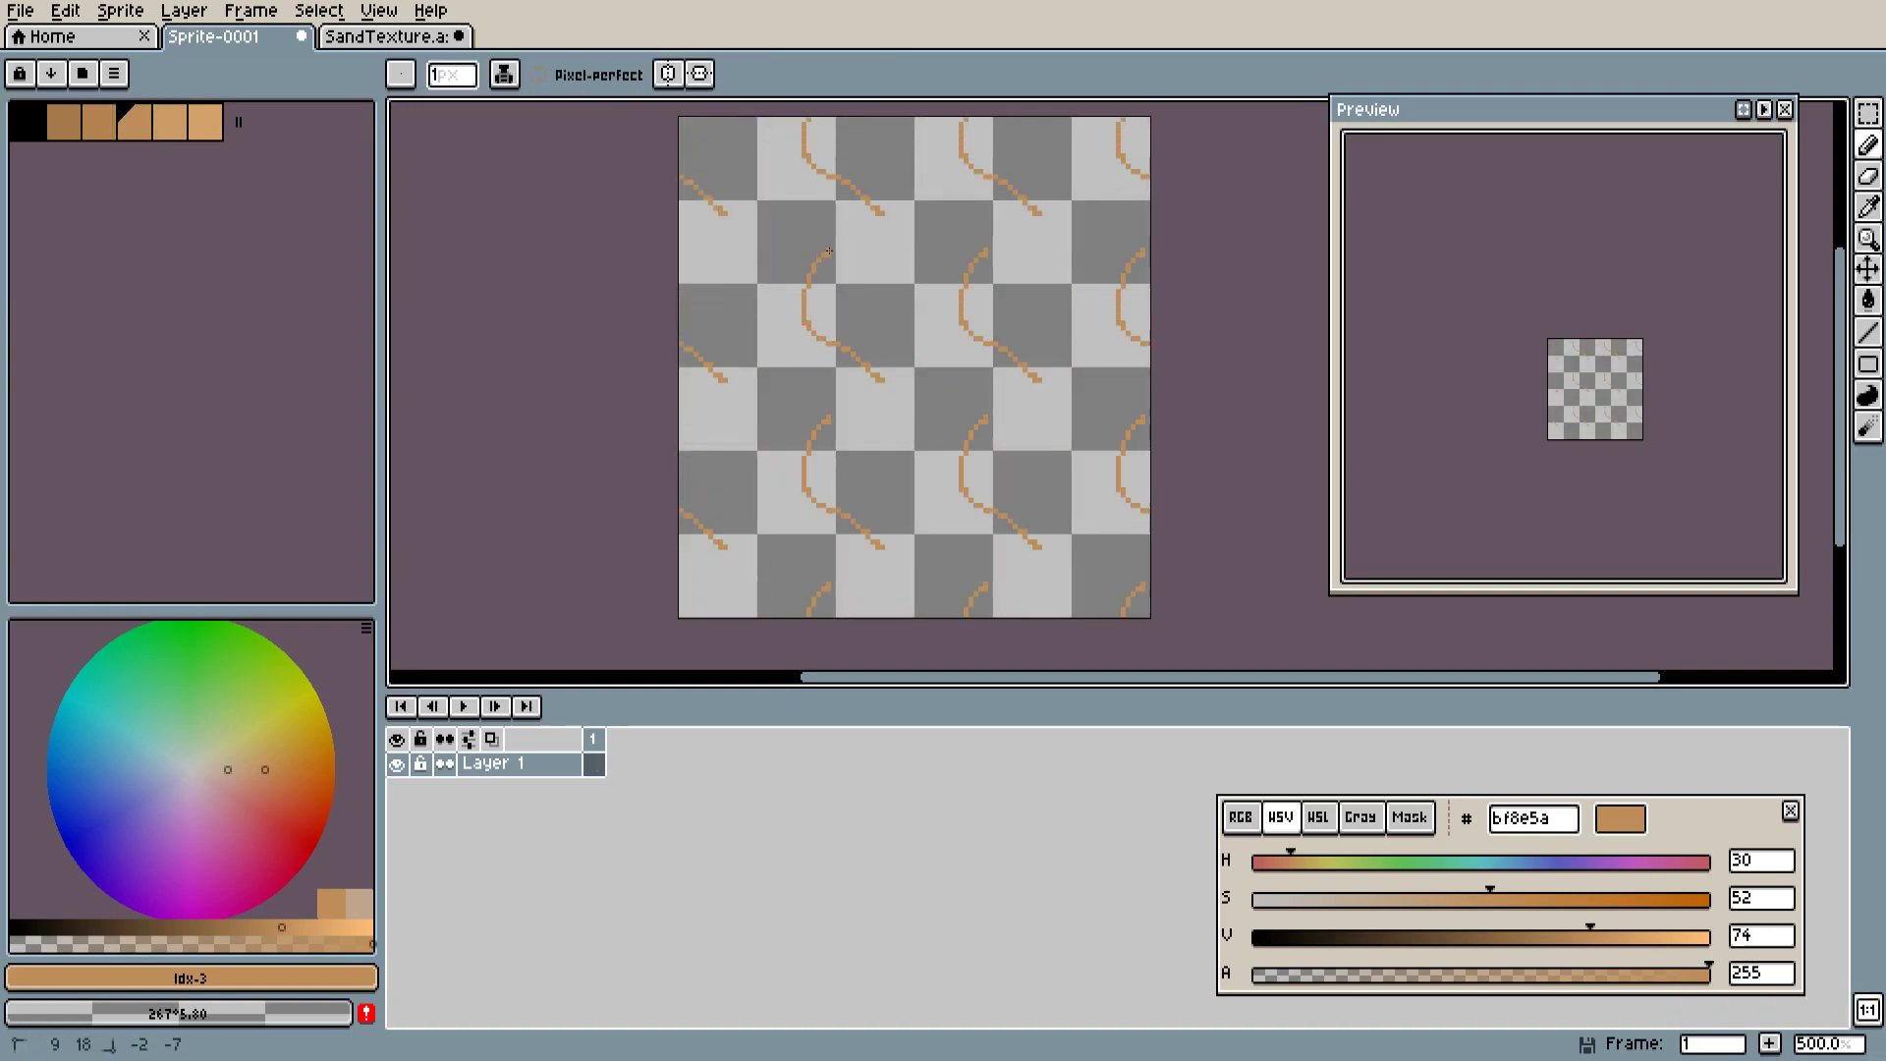
{"action": "key", "text": "ctrl+z"}
{"action": "left_click", "coordinate": [868, 498]}
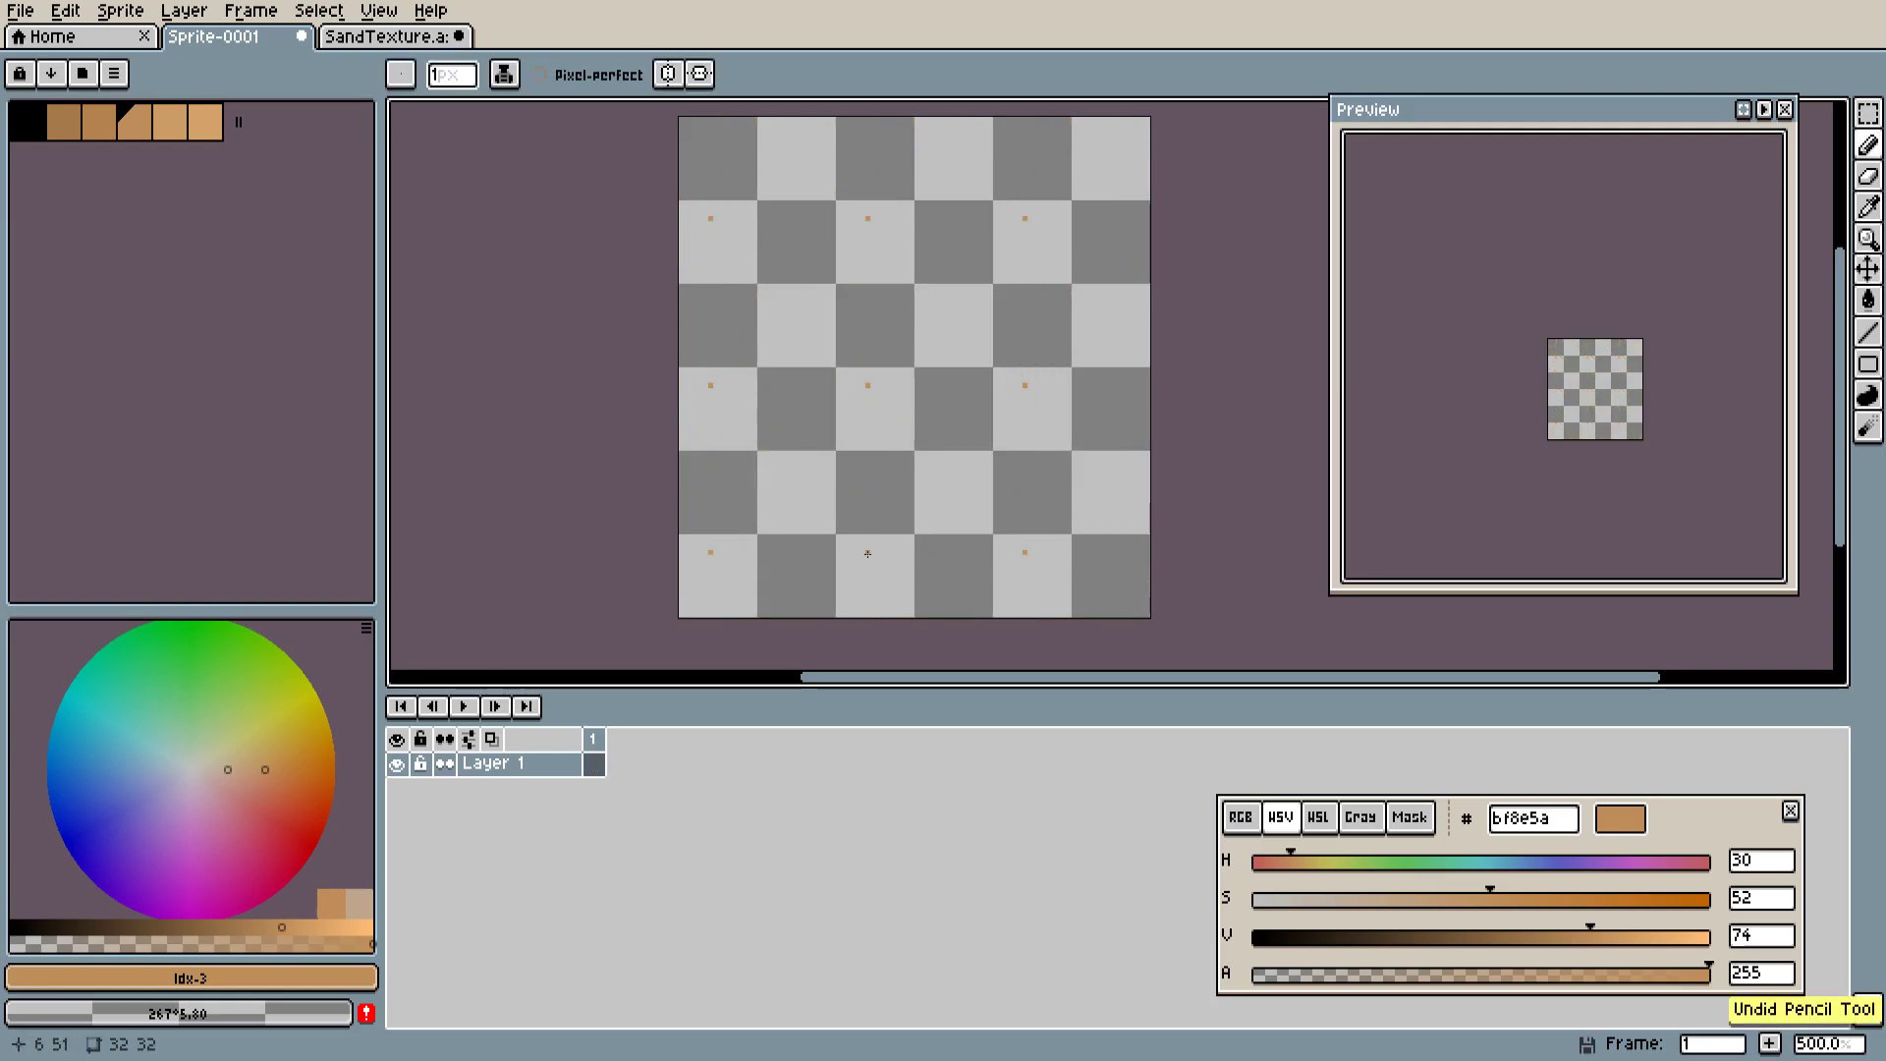
Fill the whole tile with #bf8e5a and show the grid over the tiled canvas.
{"action": "key", "text": "g"}
{"action": "left_click", "coordinate": [875, 409]}
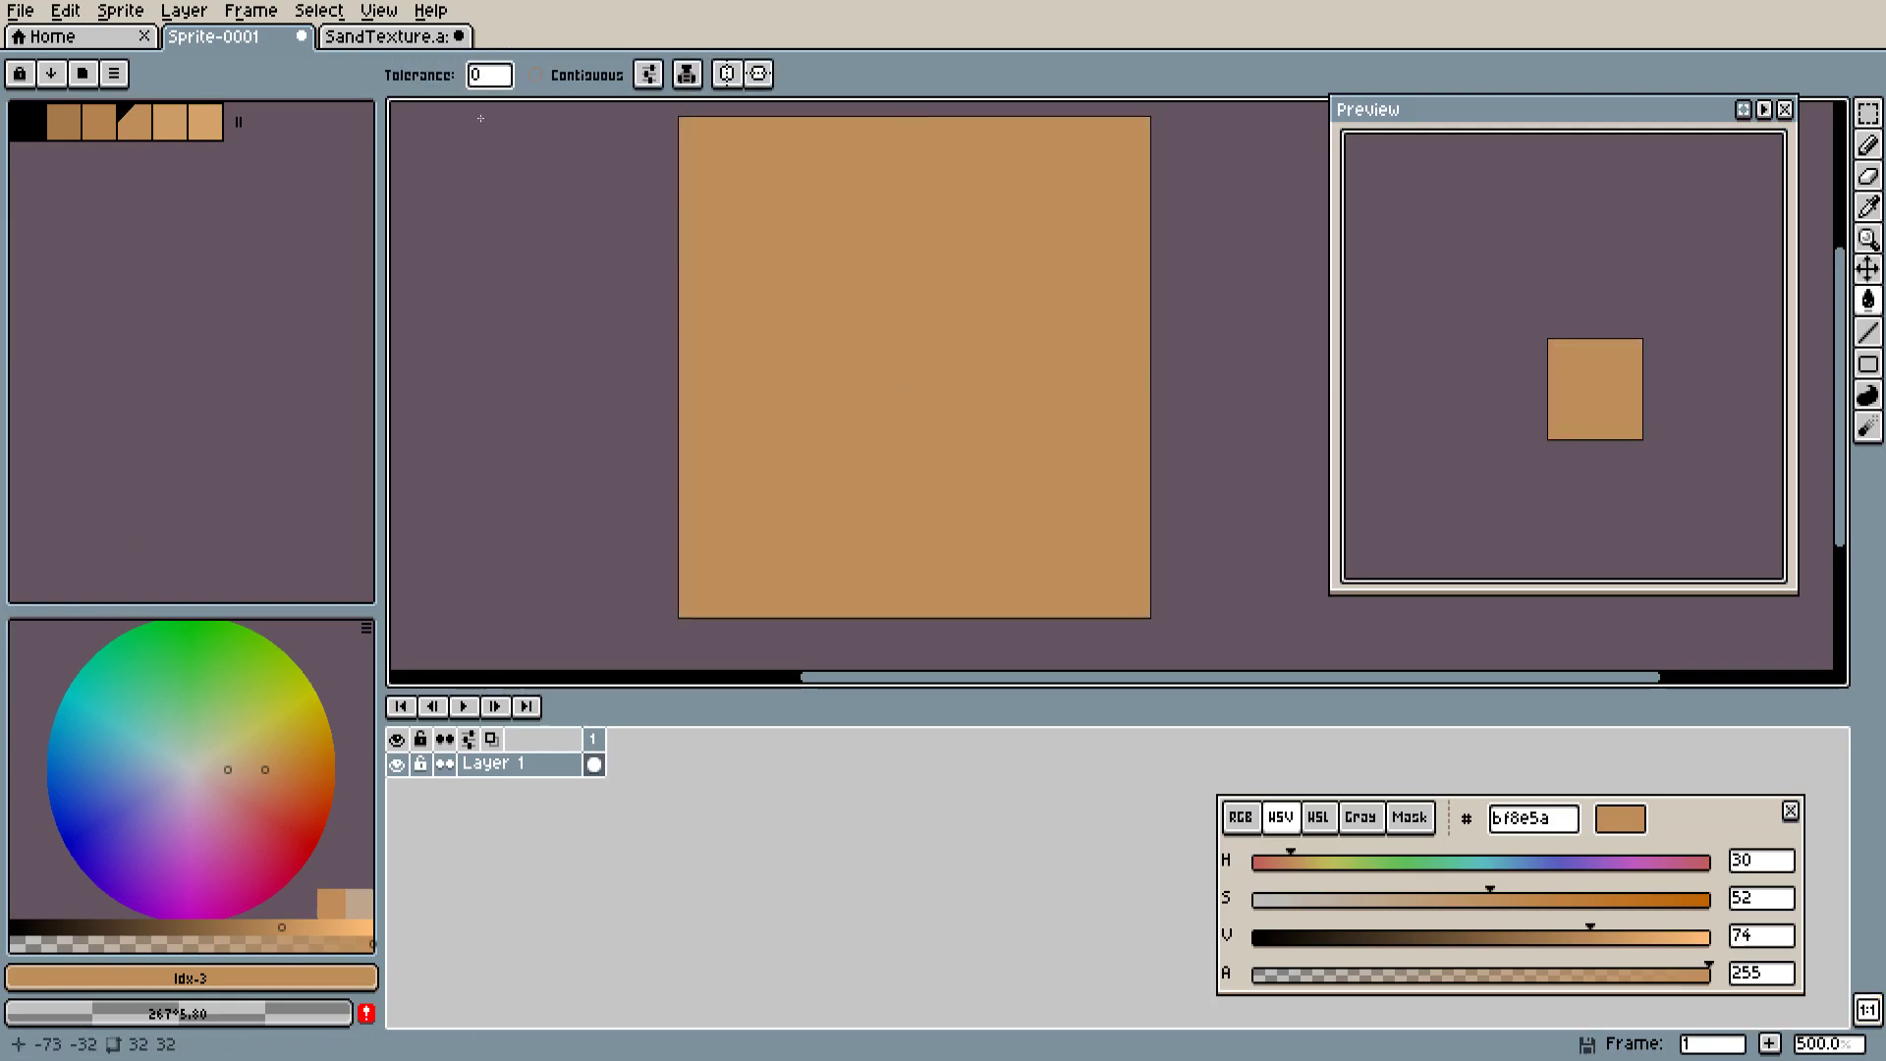
{"action": "left_click", "coordinate": [378, 11]}
{"action": "mouse_move", "coordinate": [422, 95]}
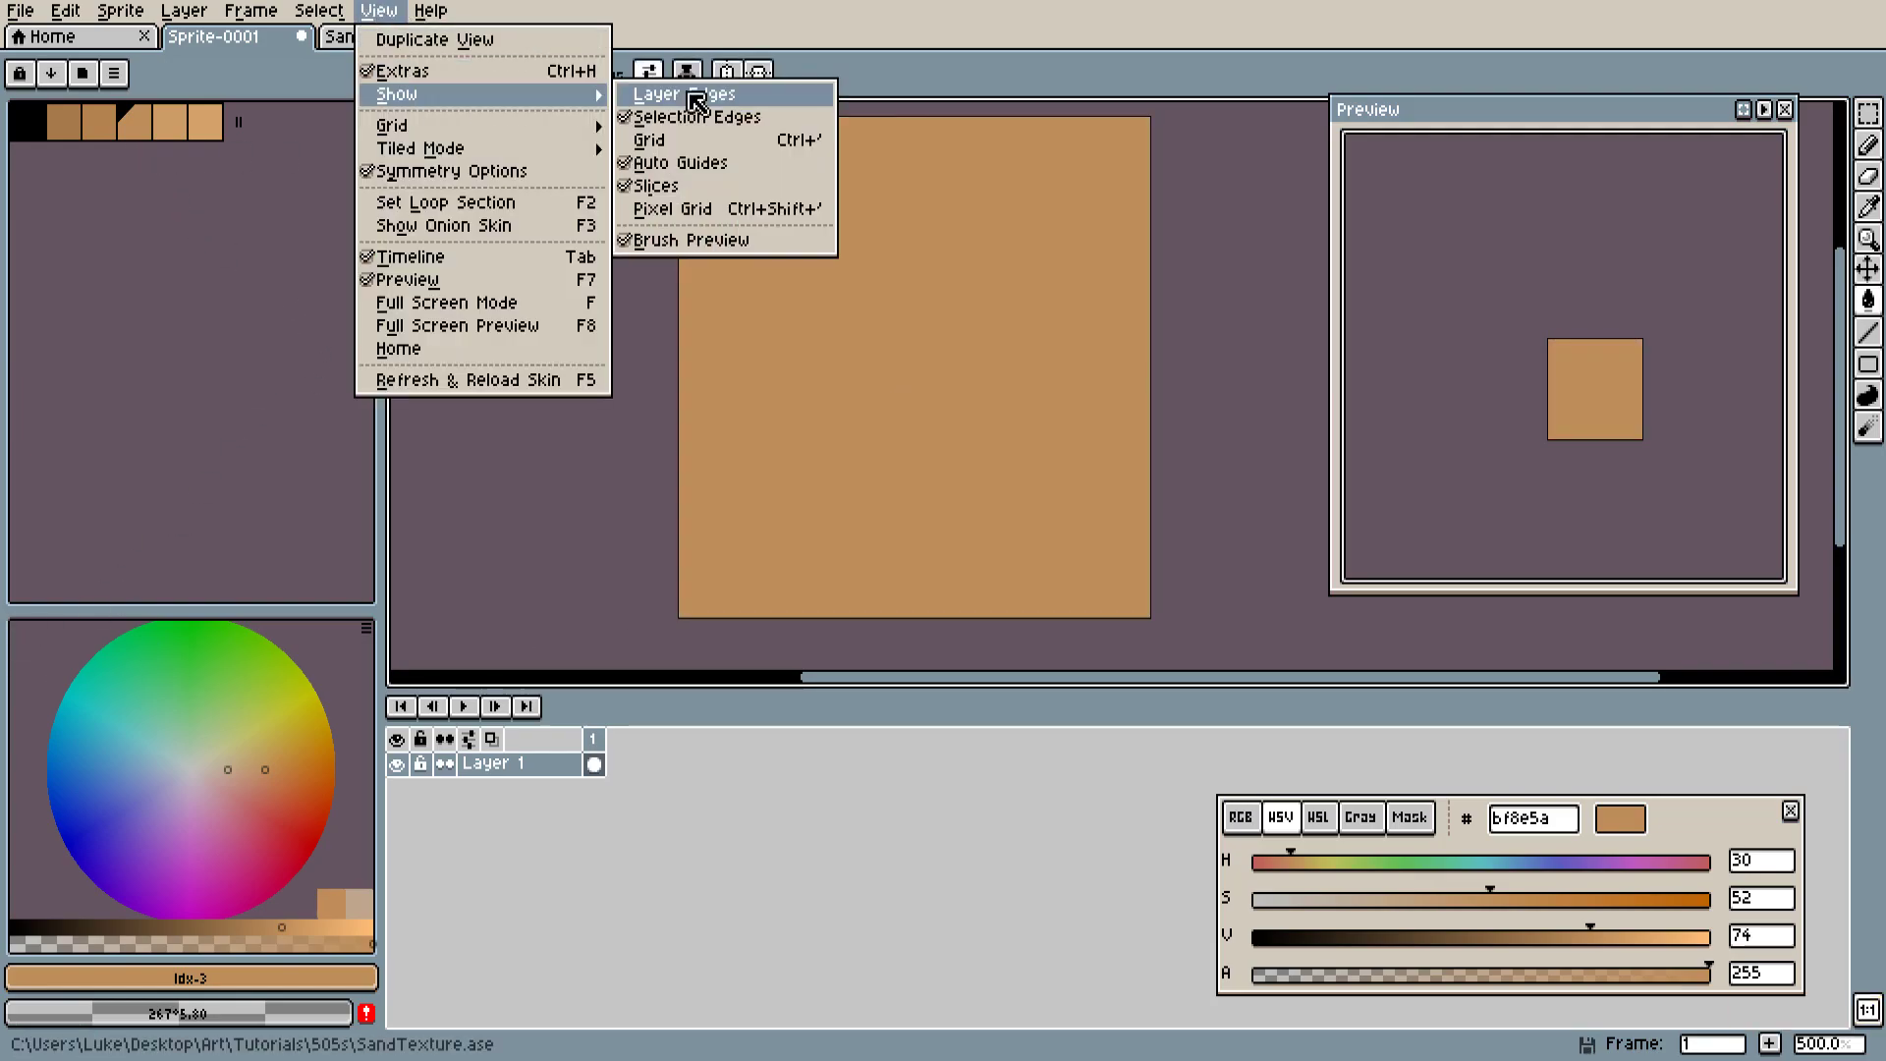
{"action": "left_click", "coordinate": [704, 143]}
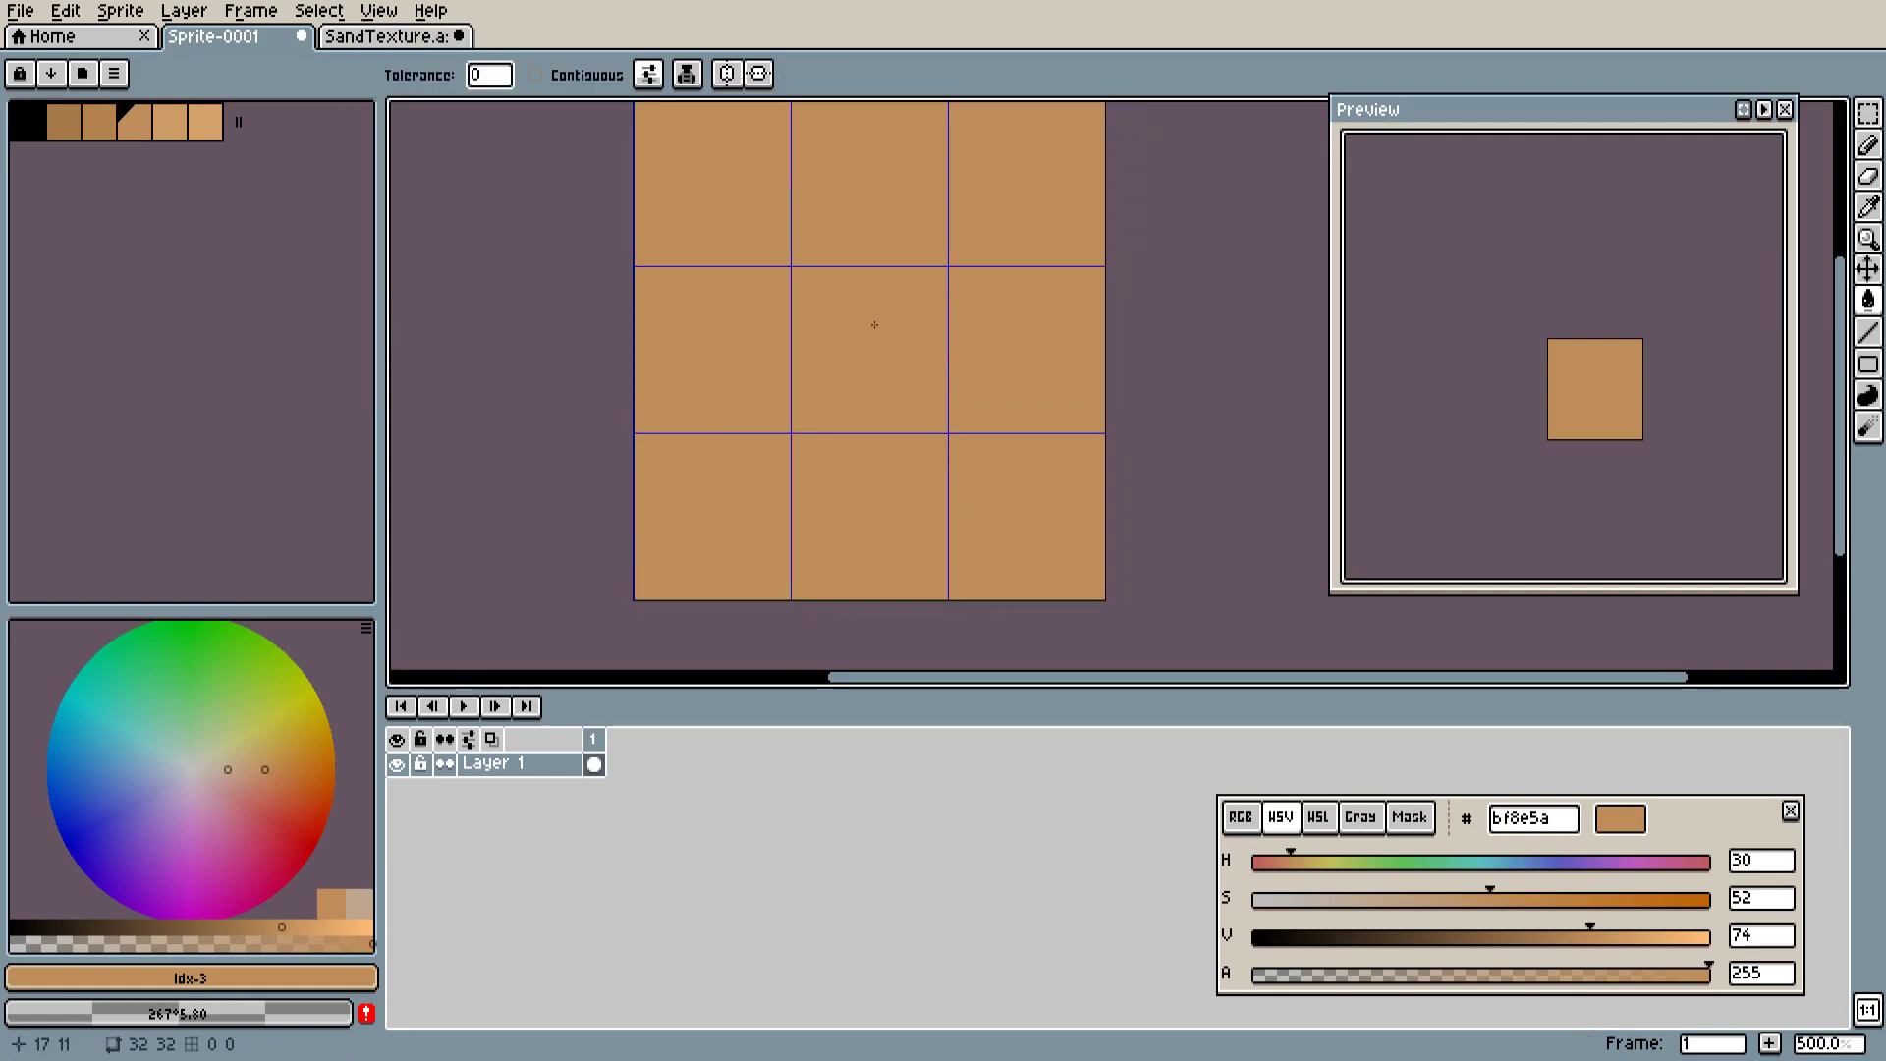
Choose palette colour #cc9c66 and switch to the Spray tool.
{"action": "left_click", "coordinate": [175, 133]}
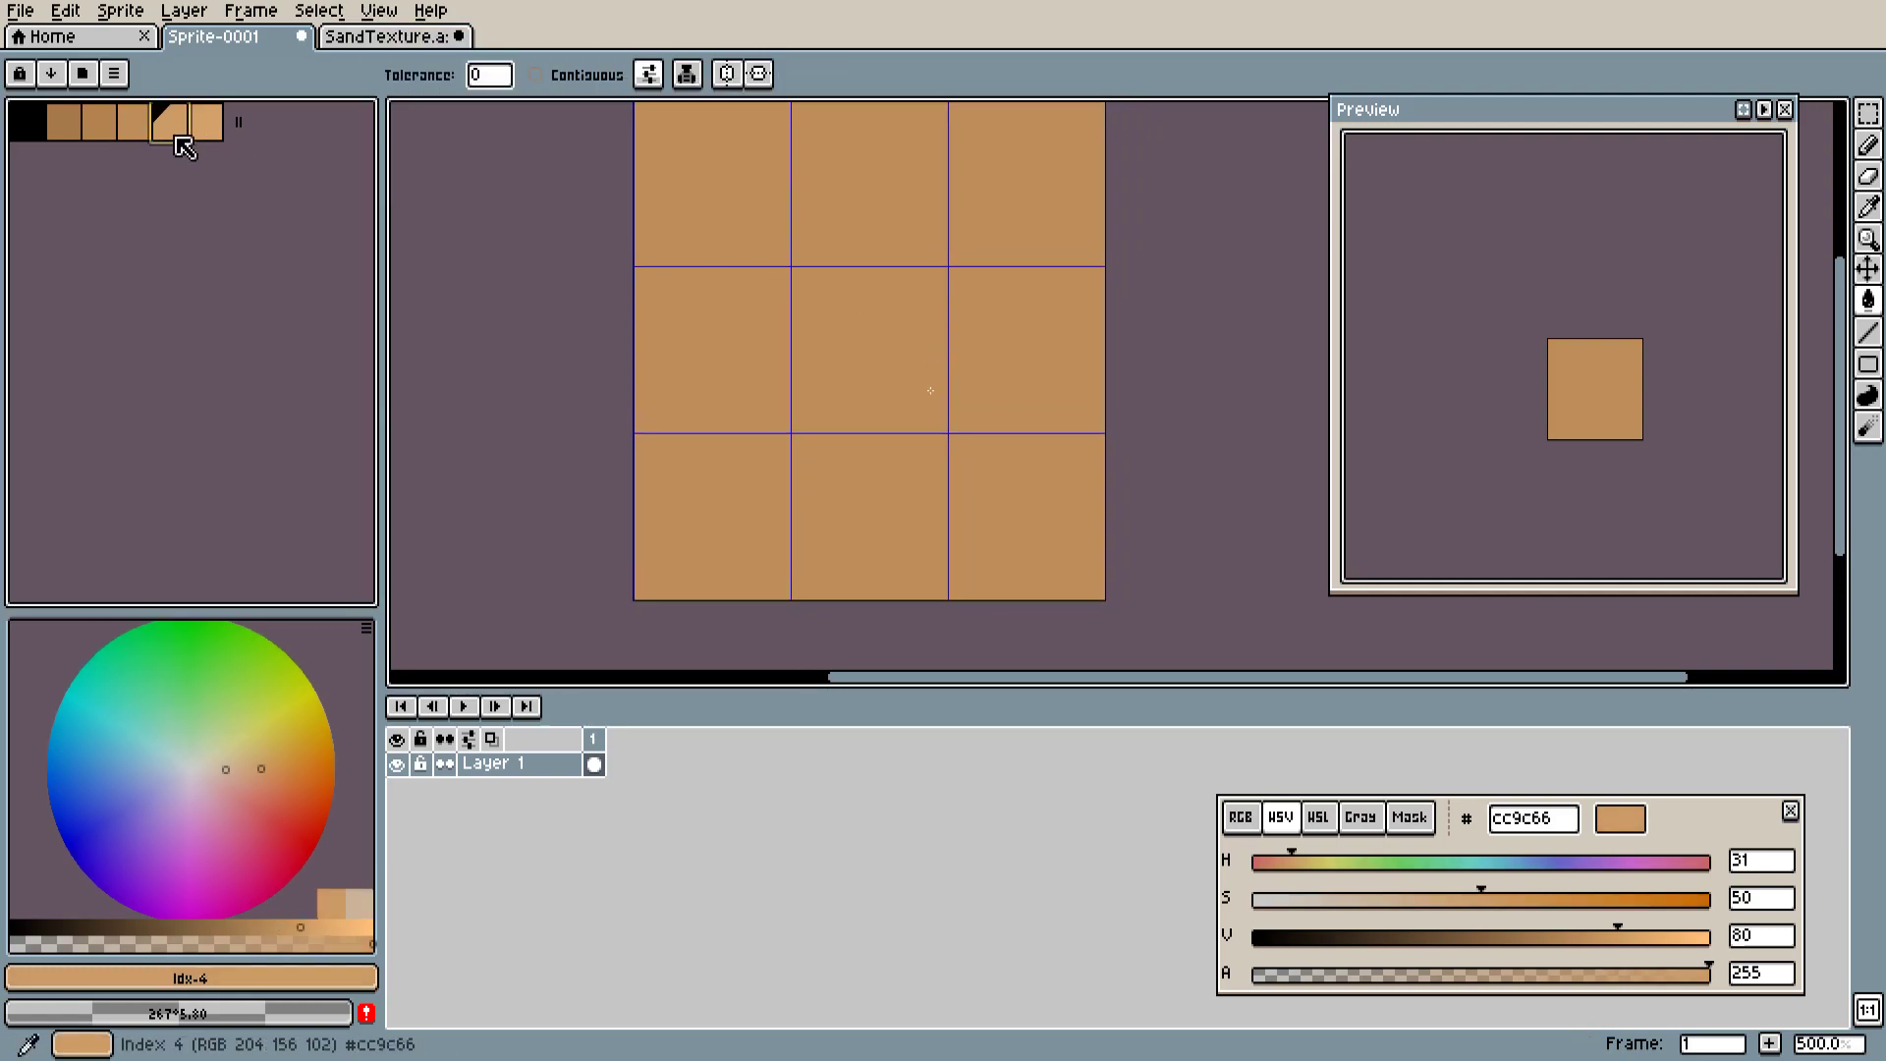
{"action": "left_click", "coordinate": [1868, 147]}
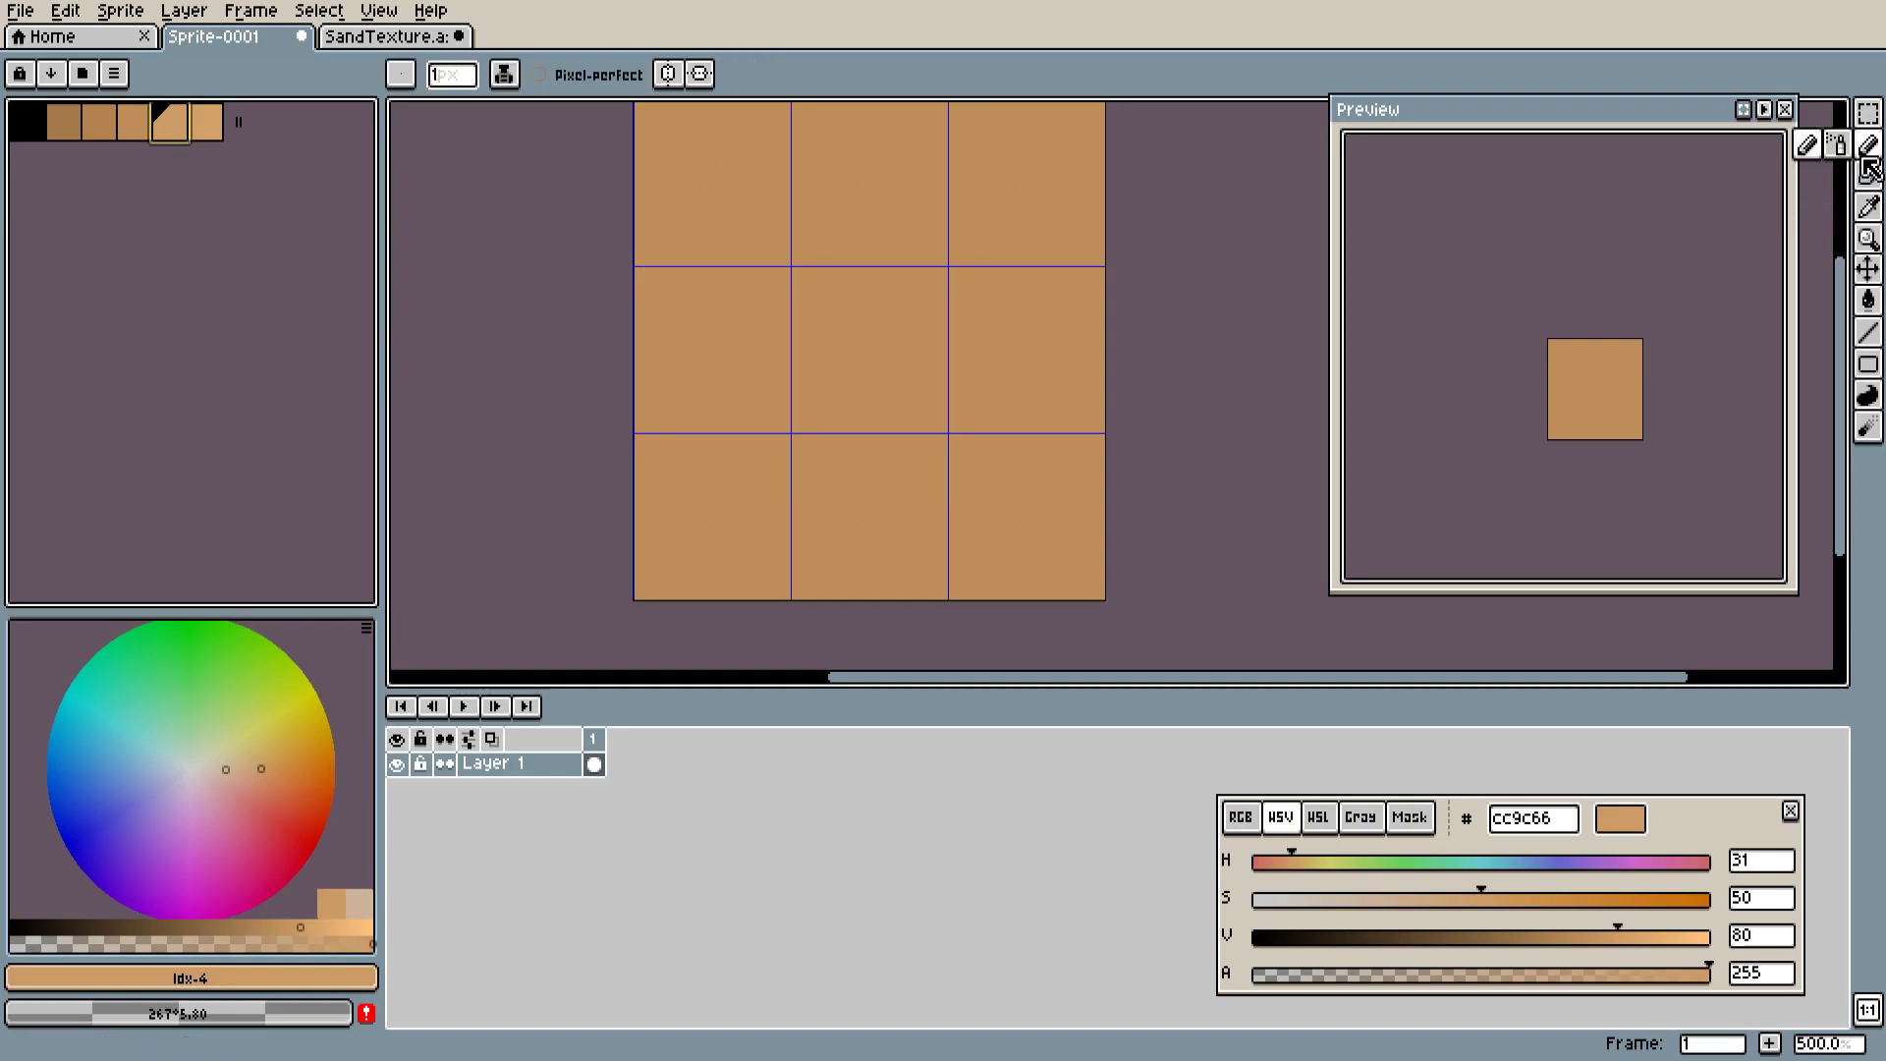
{"action": "left_click", "coordinate": [1837, 146]}
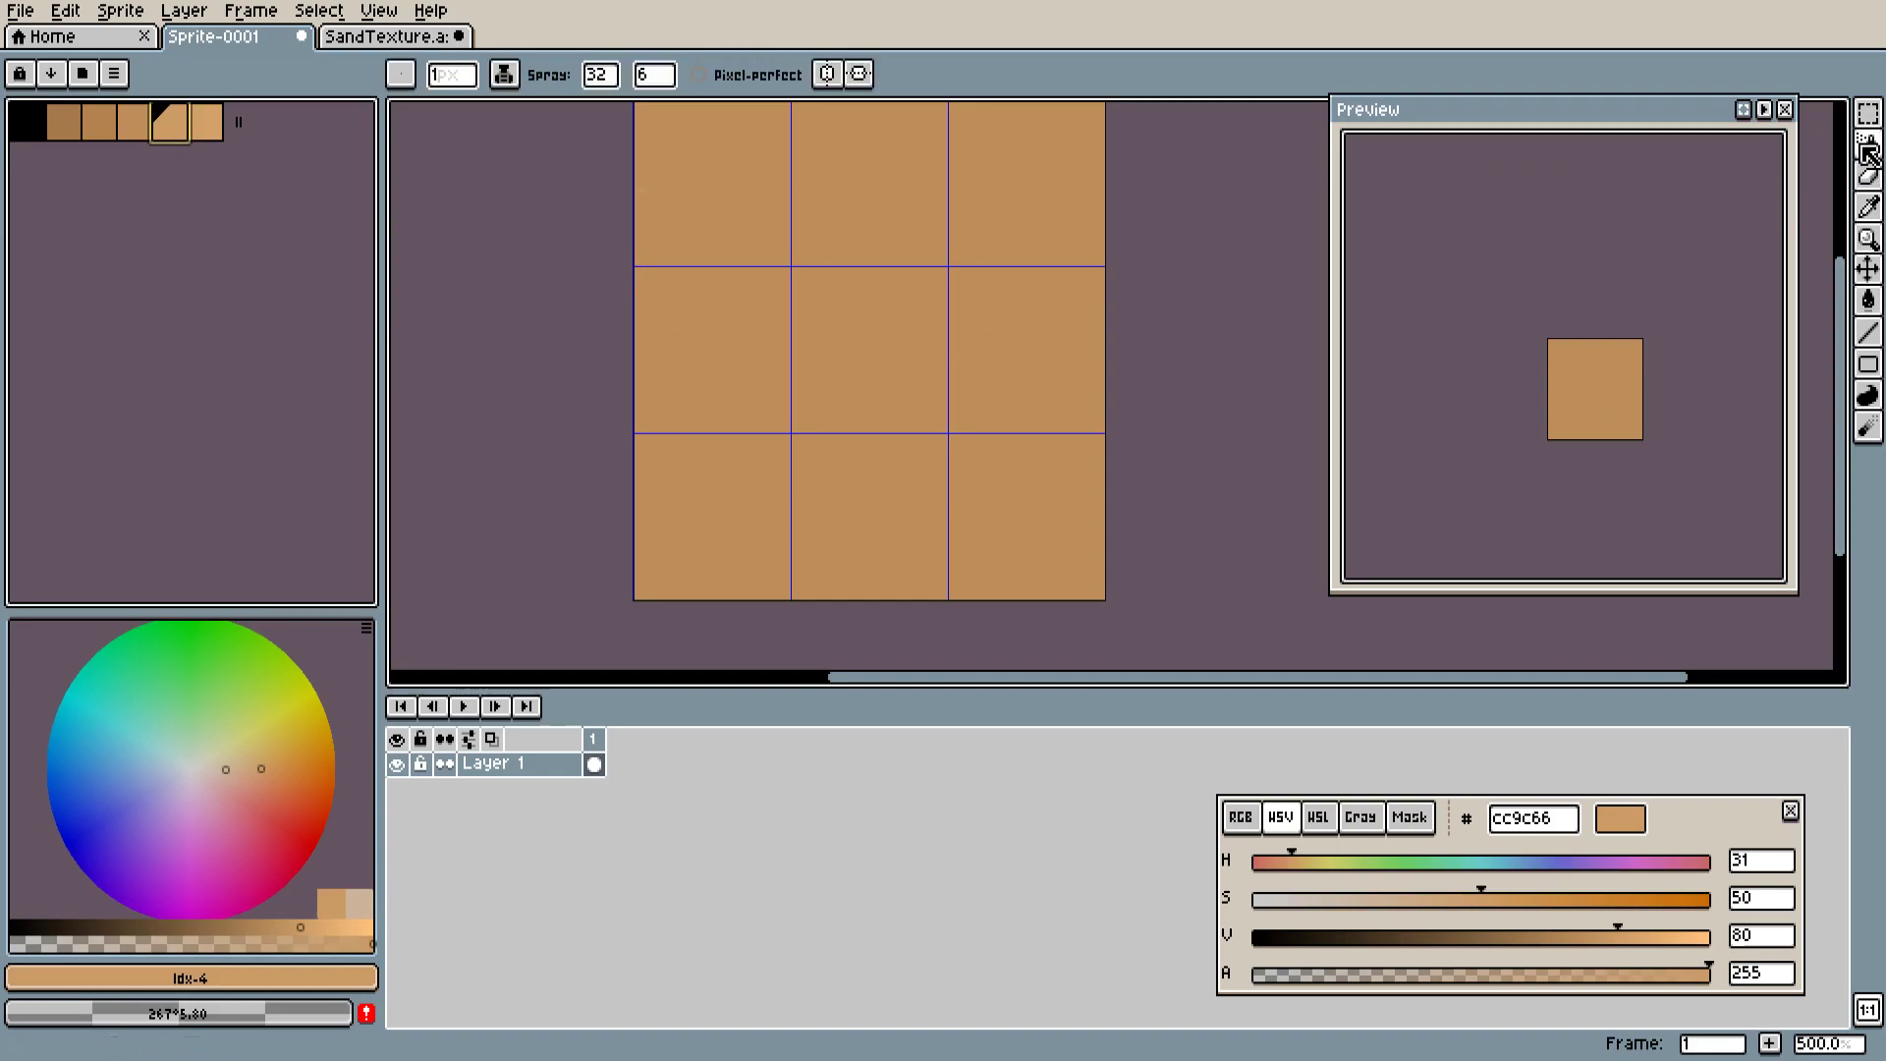
Try spraying the tile at width 32, undo it, and try again with the spray width set to 2.
{"action": "left_click_drag", "start_coordinate": [842, 279], "coordinate": [874, 353]}
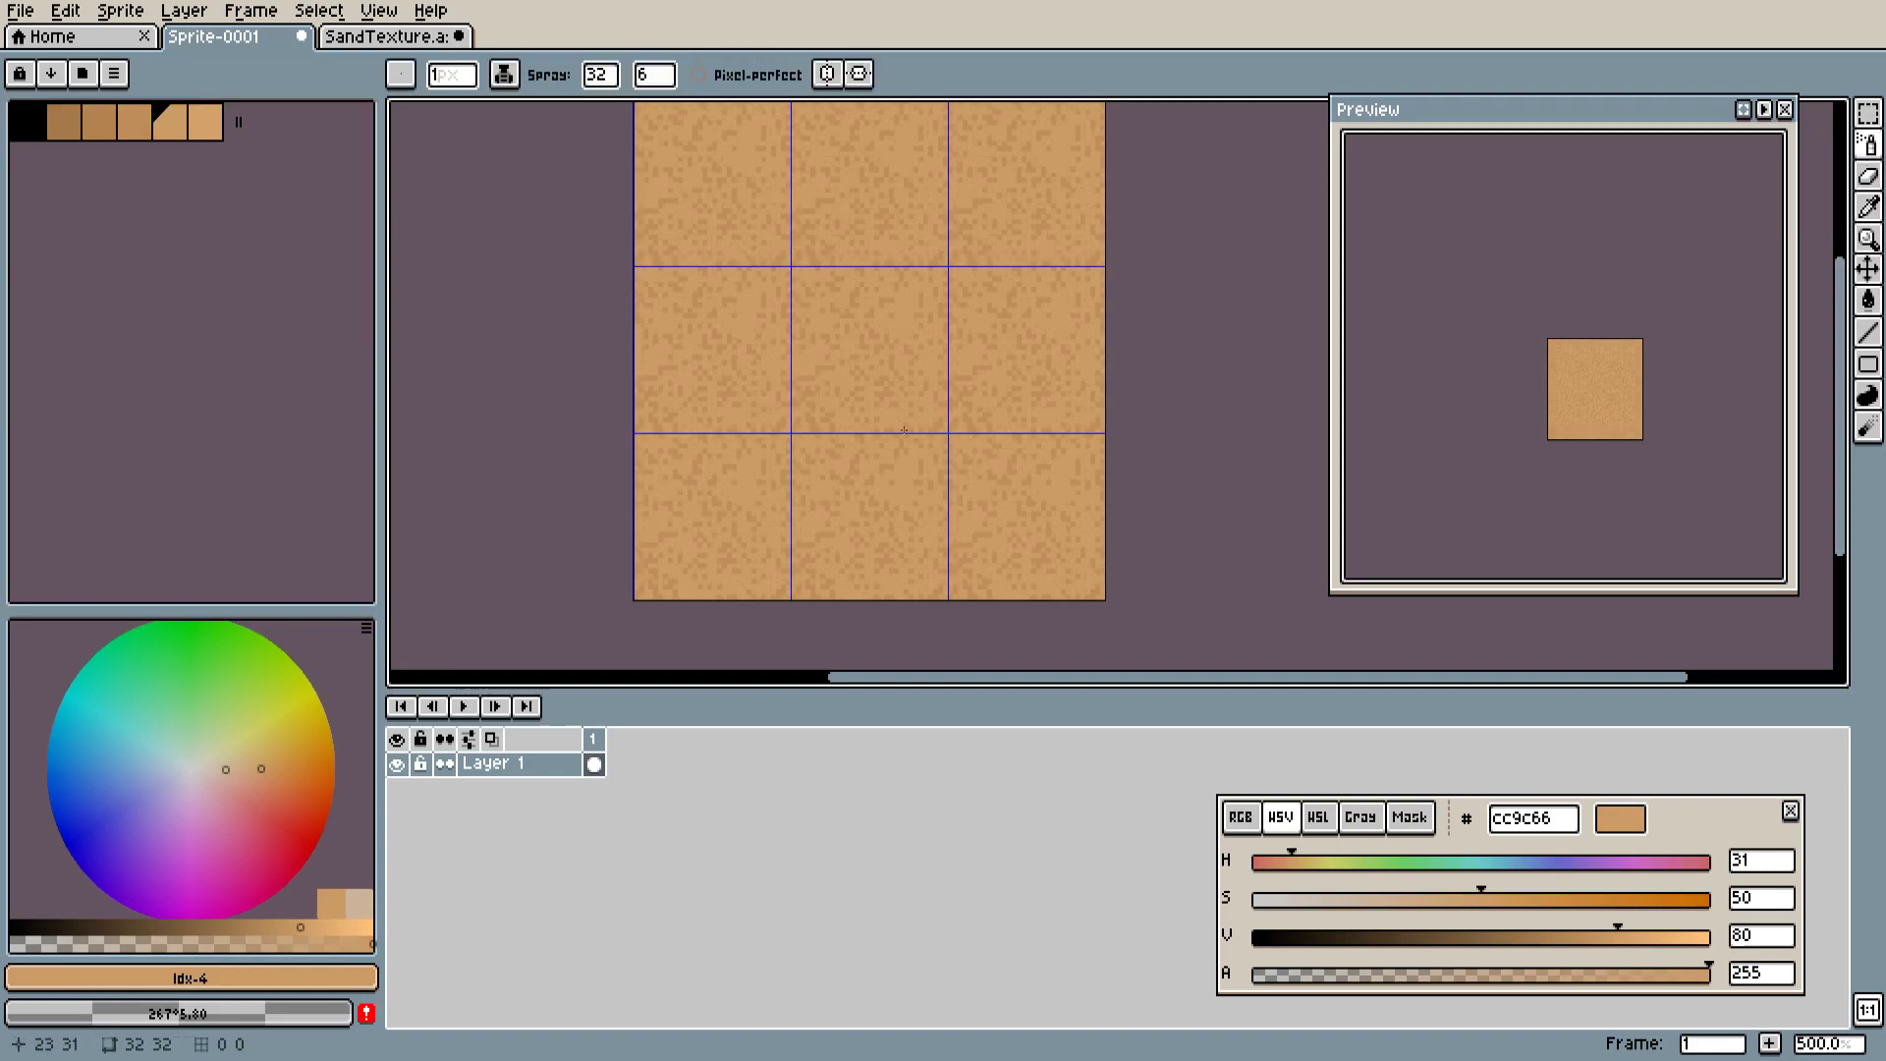
{"action": "key", "text": "ctrl+z"}
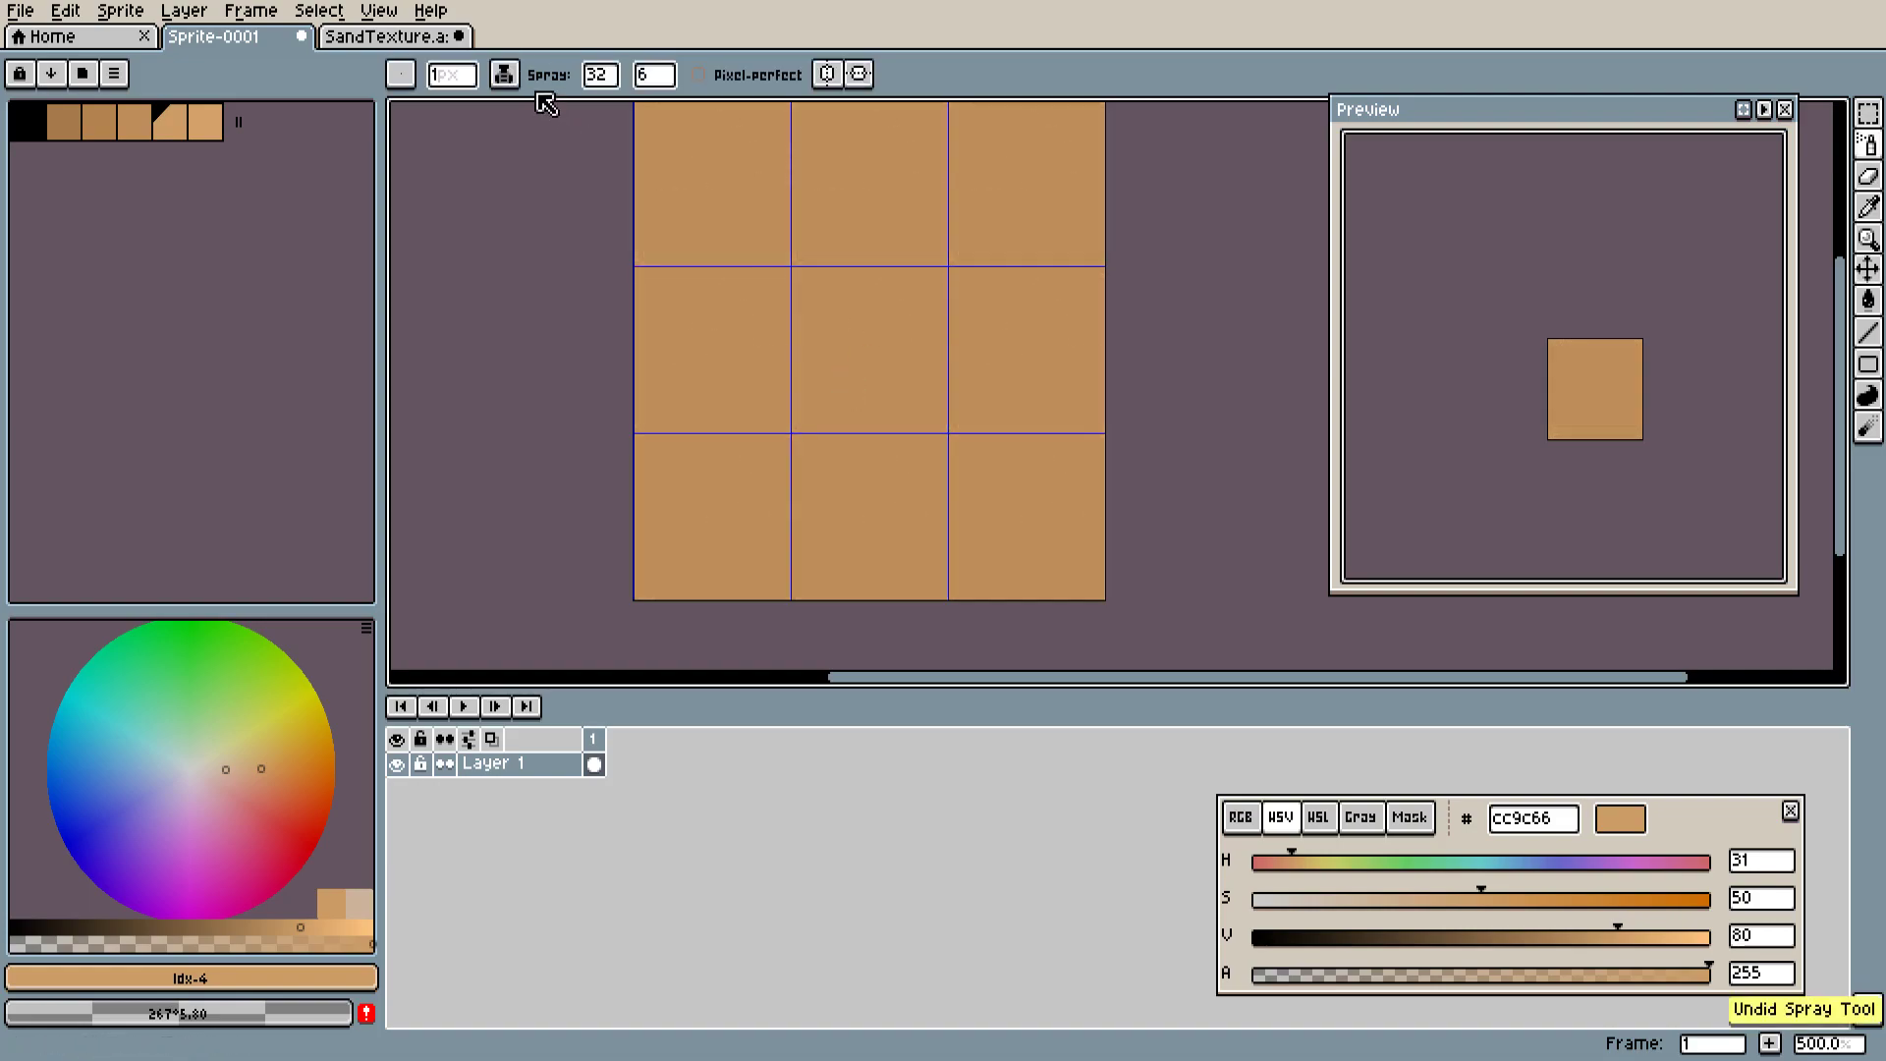
{"action": "left_click", "coordinate": [601, 75]}
{"action": "type", "text": "2"}
{"action": "left_click", "coordinate": [910, 311]}
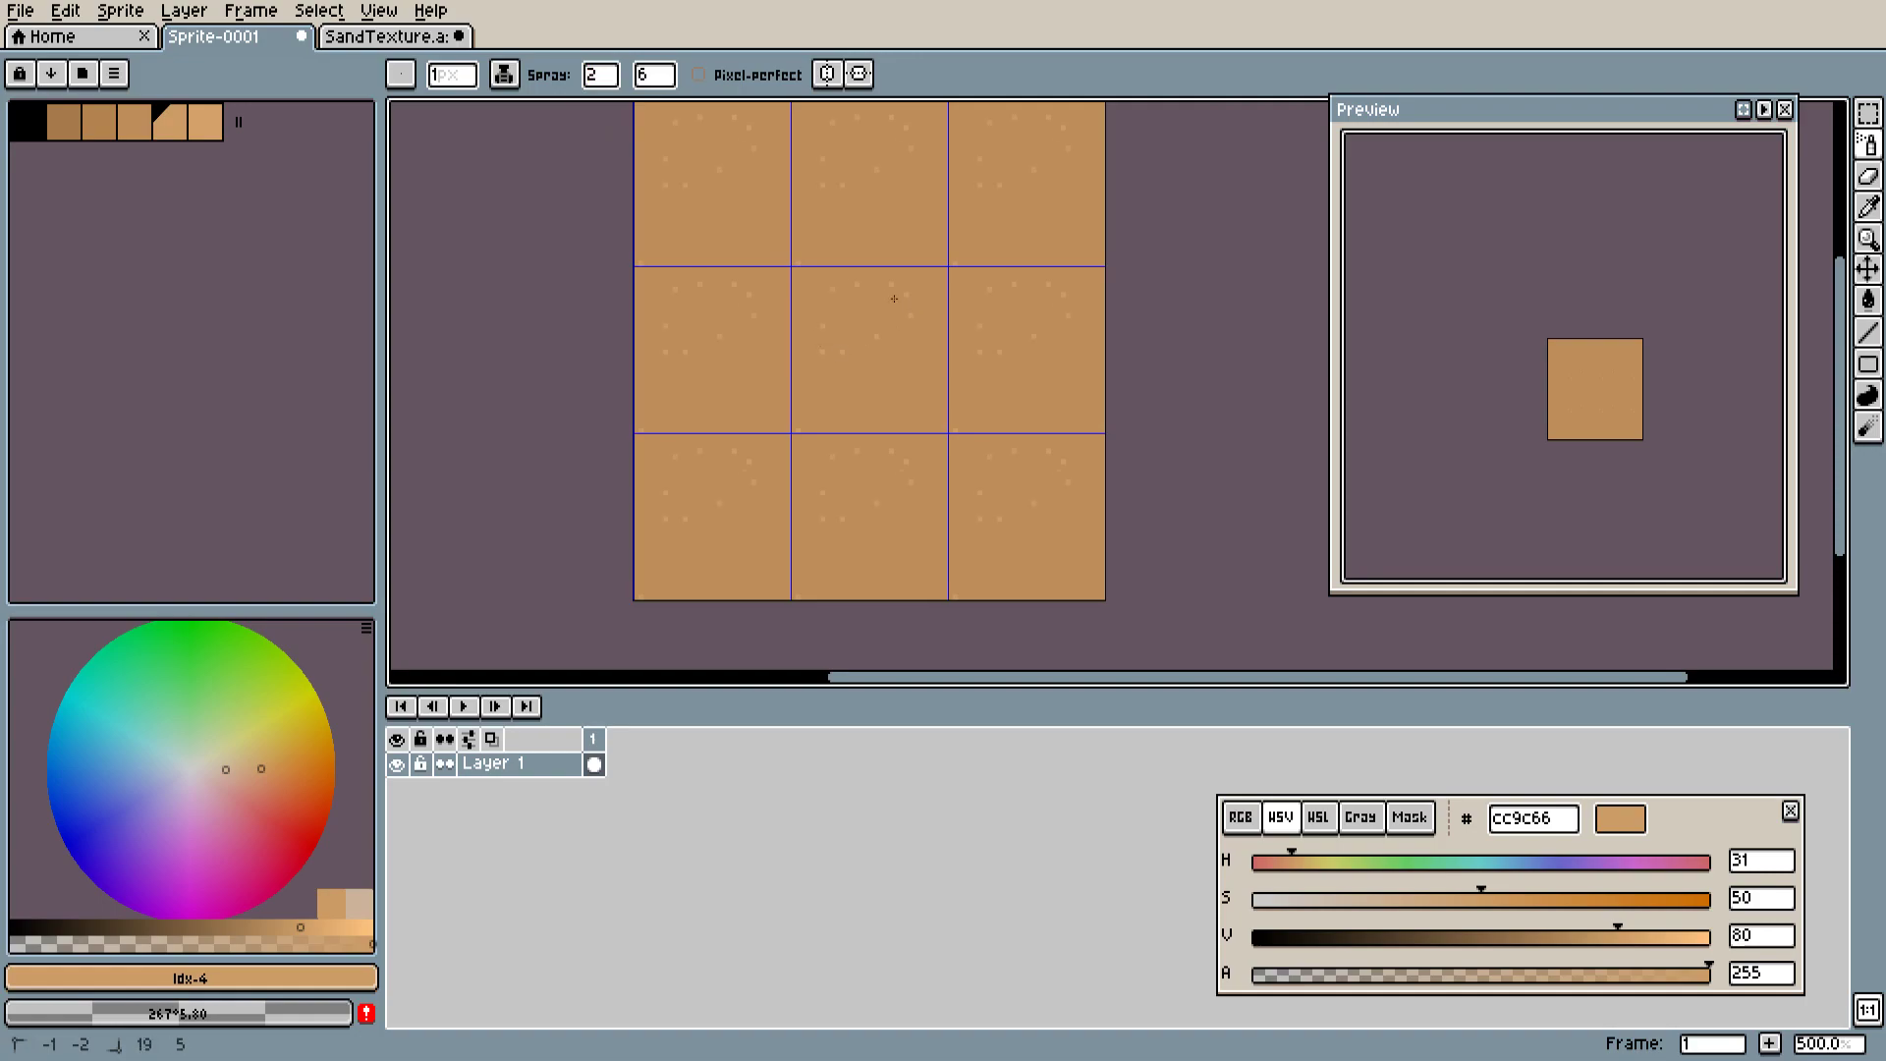
Test spraying down the tile at speed 52, set the spray width to 32 and undo the sprays.
{"action": "left_click_drag", "start_coordinate": [654, 75], "coordinate": [771, 114]}
{"action": "mouse_move", "coordinate": [849, 206]}
{"action": "left_mouse_down"}
{"action": "mouse_move", "coordinate": [893, 290]}
{"action": "mouse_move", "coordinate": [848, 340]}
{"action": "mouse_move", "coordinate": [849, 407]}
{"action": "left_mouse_up"}
{"action": "left_click", "coordinate": [842, 383]}
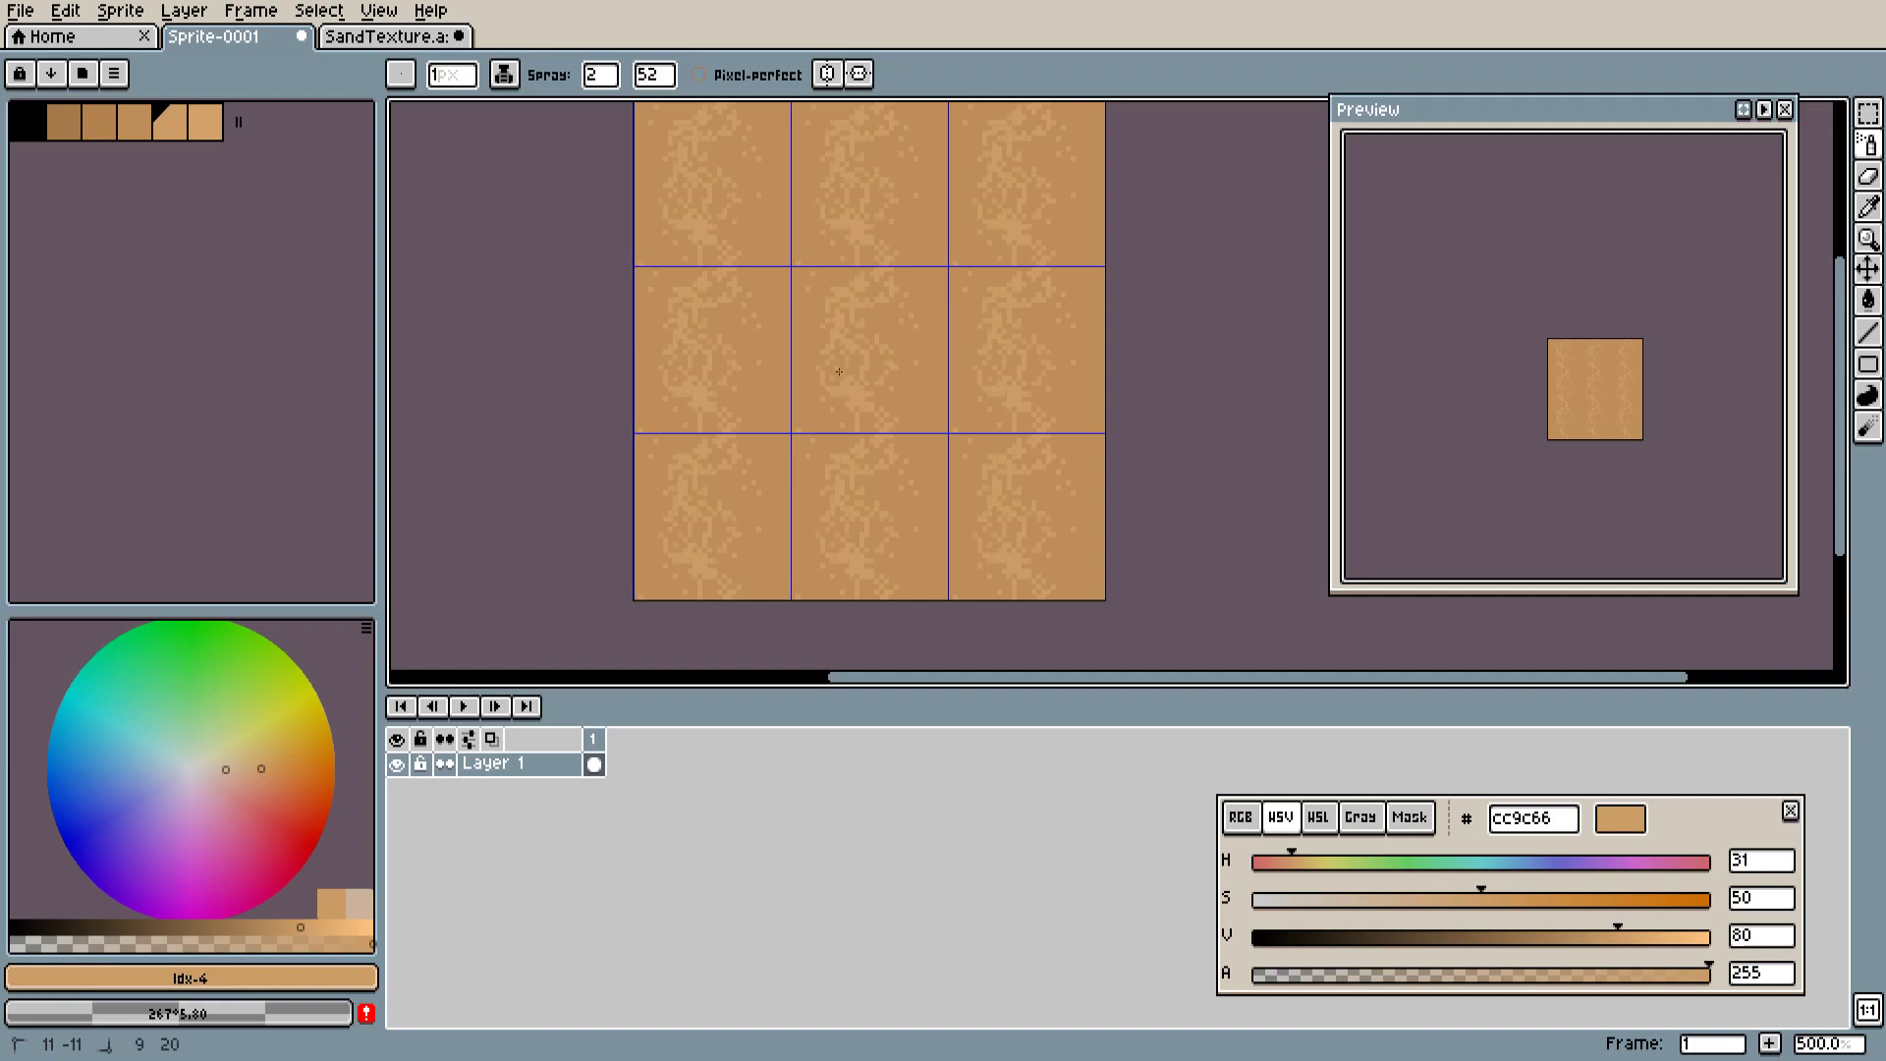
{"action": "mouse_move", "coordinate": [601, 74]}
{"action": "left_mouse_down"}
{"action": "mouse_move", "coordinate": [631, 109]}
{"action": "mouse_move", "coordinate": [746, 109]}
{"action": "left_mouse_up"}
{"action": "key", "text": "ctrl+z"}
{"action": "key", "text": "ctrl+z"}
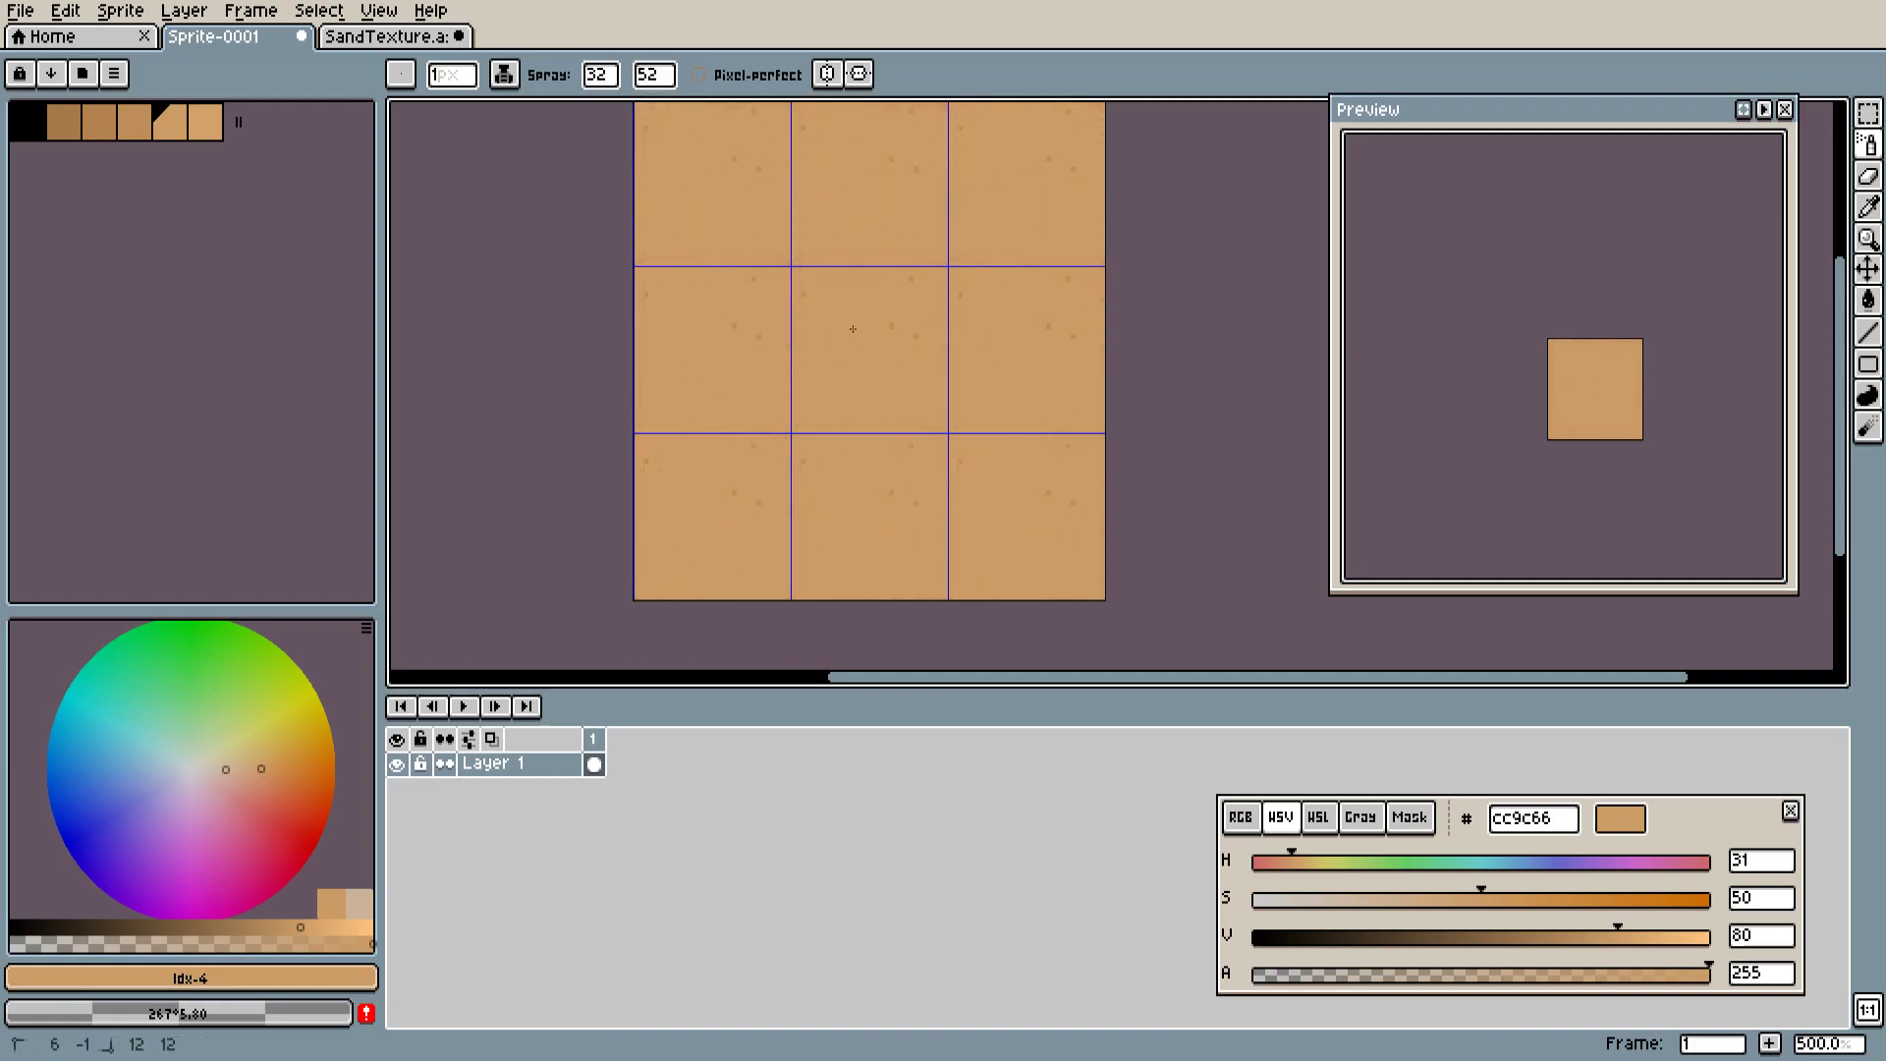
Set the spray width to 3 and undo the remaining test sprays.
{"action": "mouse_move", "coordinate": [601, 75]}
{"action": "left_mouse_down"}
{"action": "mouse_move", "coordinate": [631, 109]}
{"action": "mouse_move", "coordinate": [609, 109]}
{"action": "left_mouse_up"}
{"action": "key", "text": "v"}
{"action": "key", "text": "ctrl+z"}
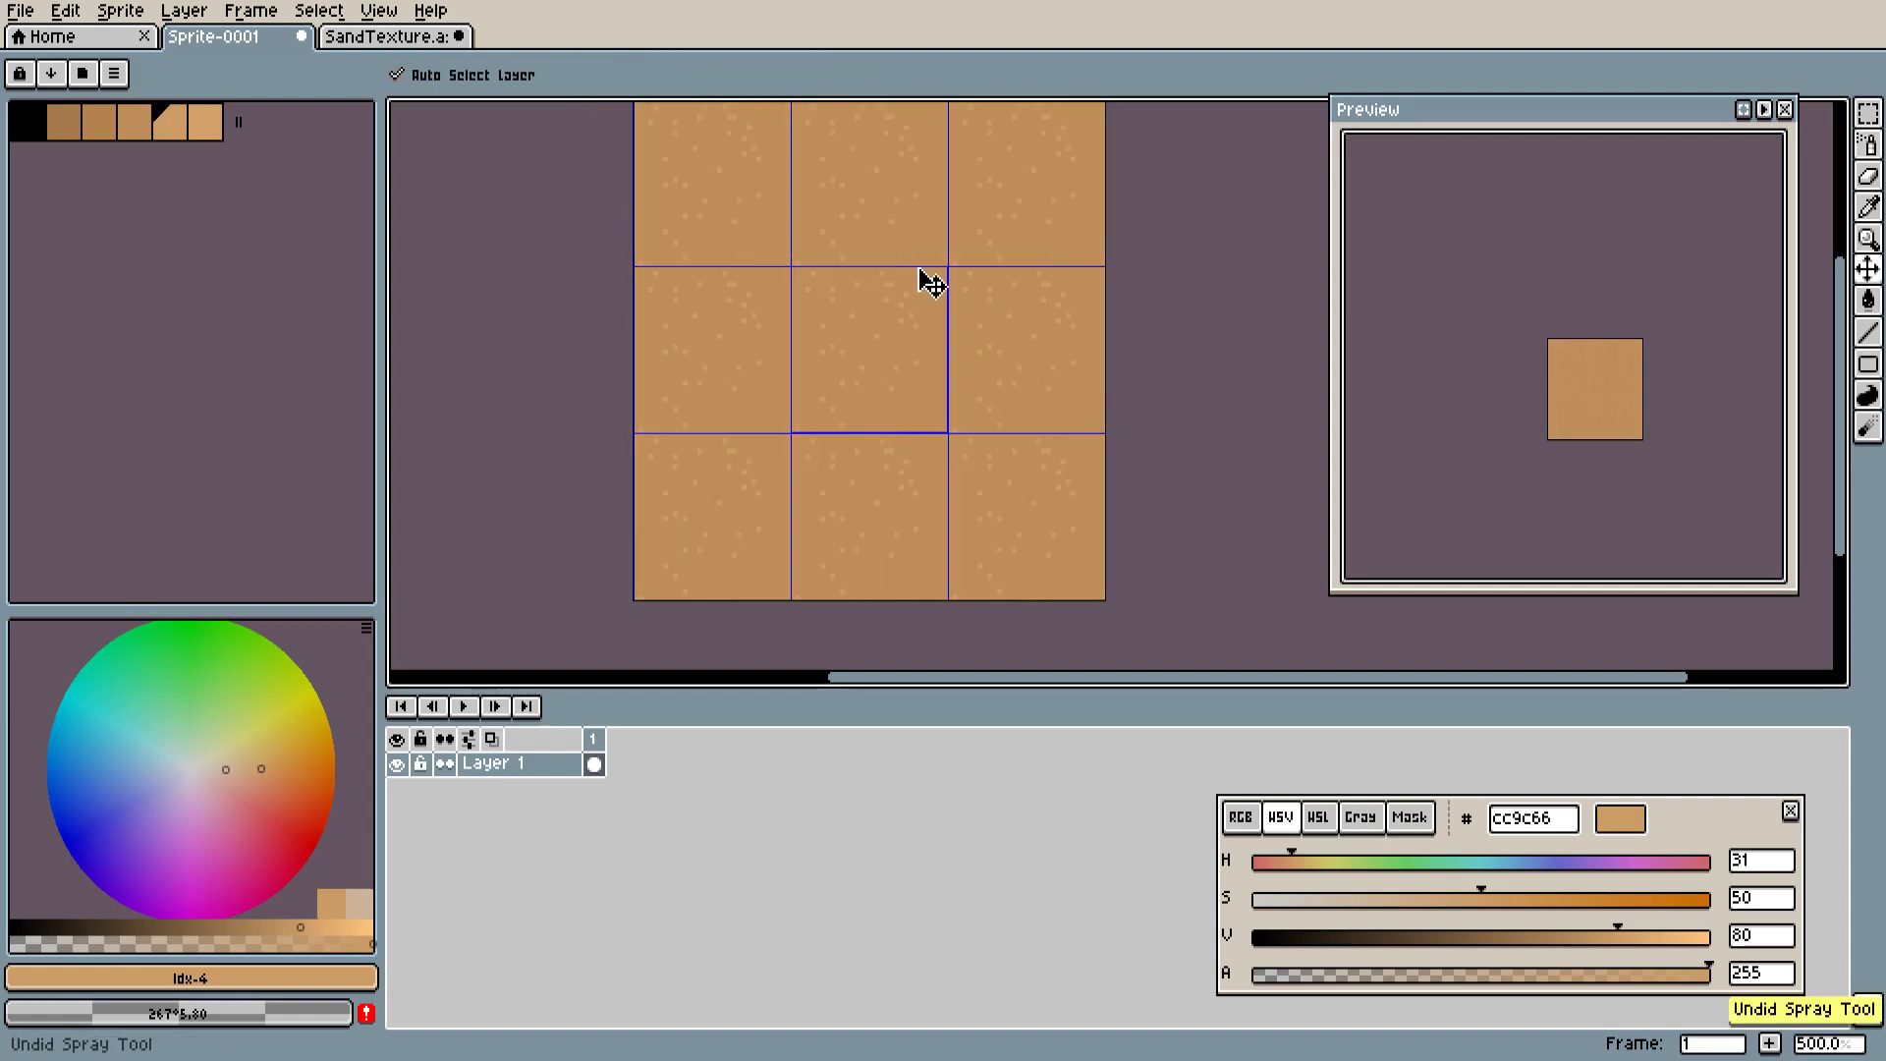
{"action": "key", "text": "ctrl+z"}
Test the width 3 spray on the tile, lowering the speed to 6, and undo the sprays.
{"action": "key", "text": "shift+b"}
{"action": "mouse_move", "coordinate": [654, 74]}
{"action": "left_mouse_down"}
{"action": "mouse_move", "coordinate": [694, 114]}
{"action": "mouse_move", "coordinate": [851, 114]}
{"action": "left_mouse_up"}
{"action": "mouse_move", "coordinate": [845, 241]}
{"action": "left_mouse_down"}
{"action": "mouse_move", "coordinate": [877, 235]}
{"action": "mouse_move", "coordinate": [884, 427]}
{"action": "mouse_move", "coordinate": [902, 285]}
{"action": "left_mouse_up"}
{"action": "left_click_drag", "start_coordinate": [655, 75], "coordinate": [662, 116]}
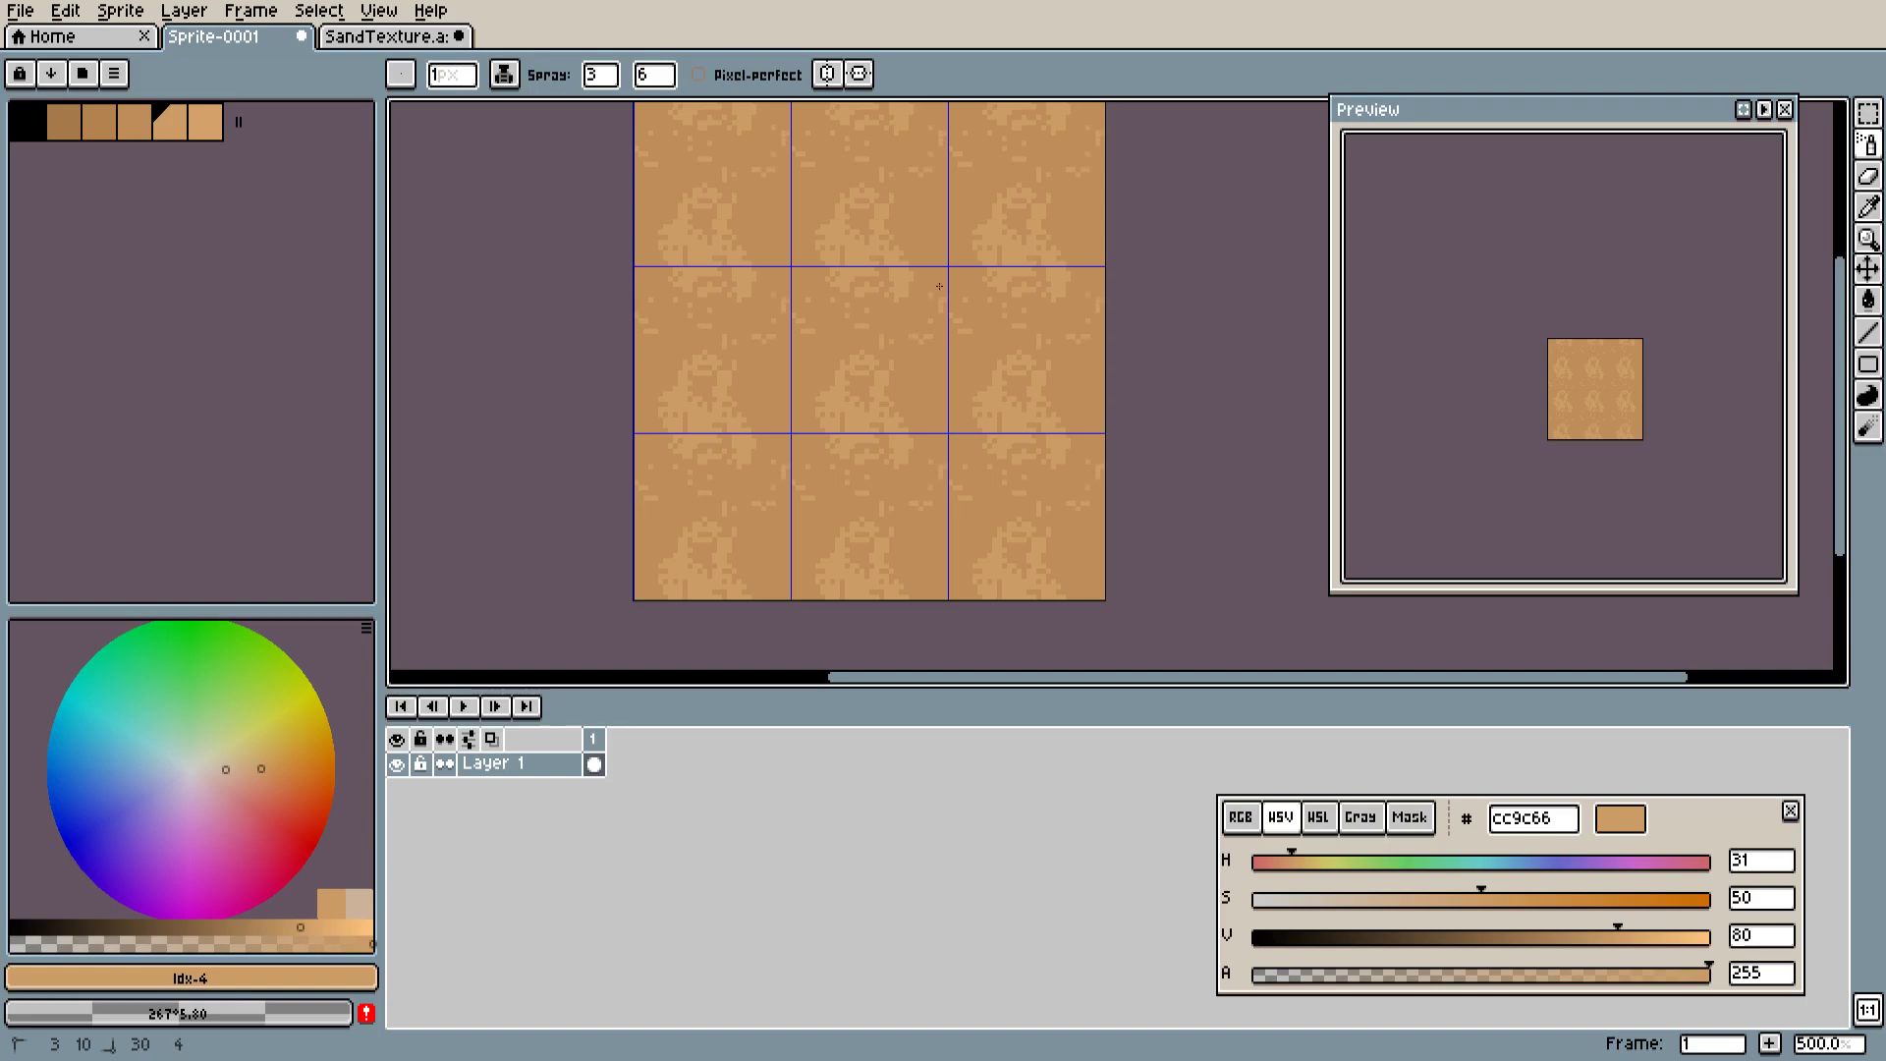
{"action": "left_click", "coordinate": [931, 357]}
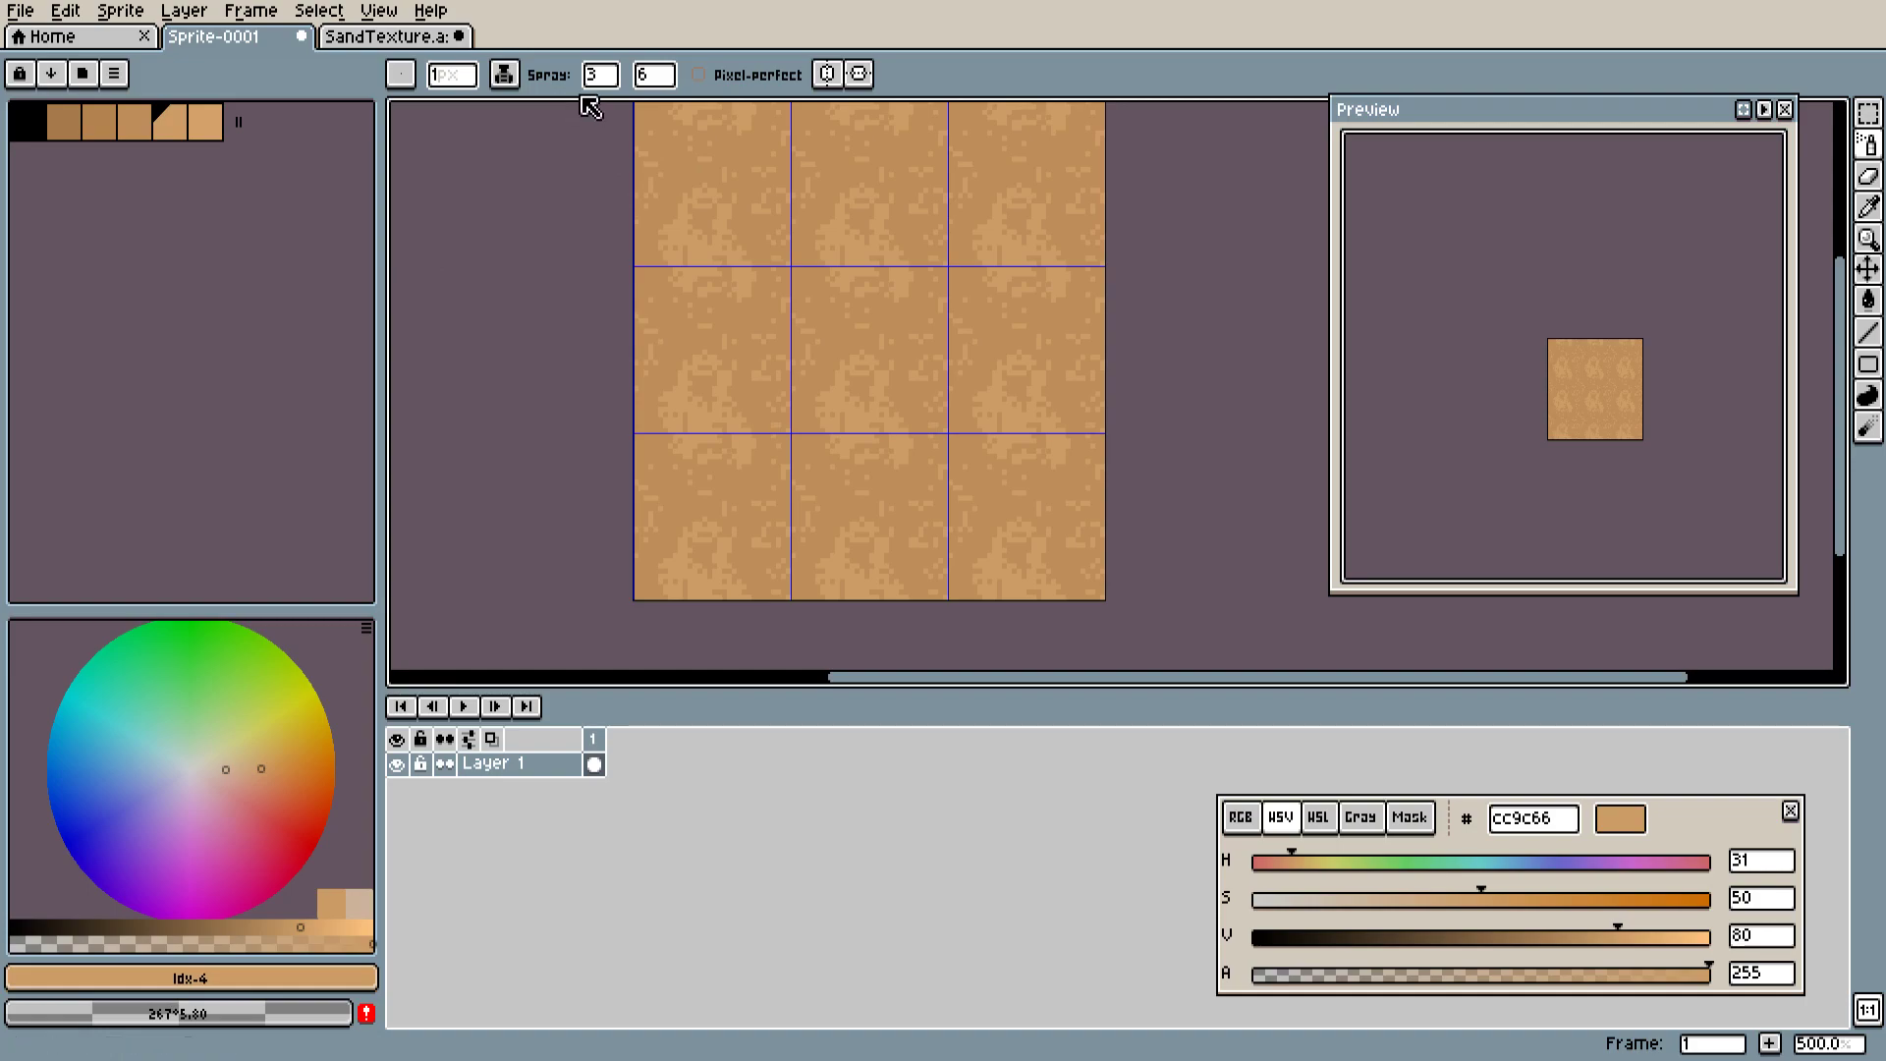
{"action": "key", "text": "ctrl+z"}
{"action": "key", "text": "ctrl+z"}
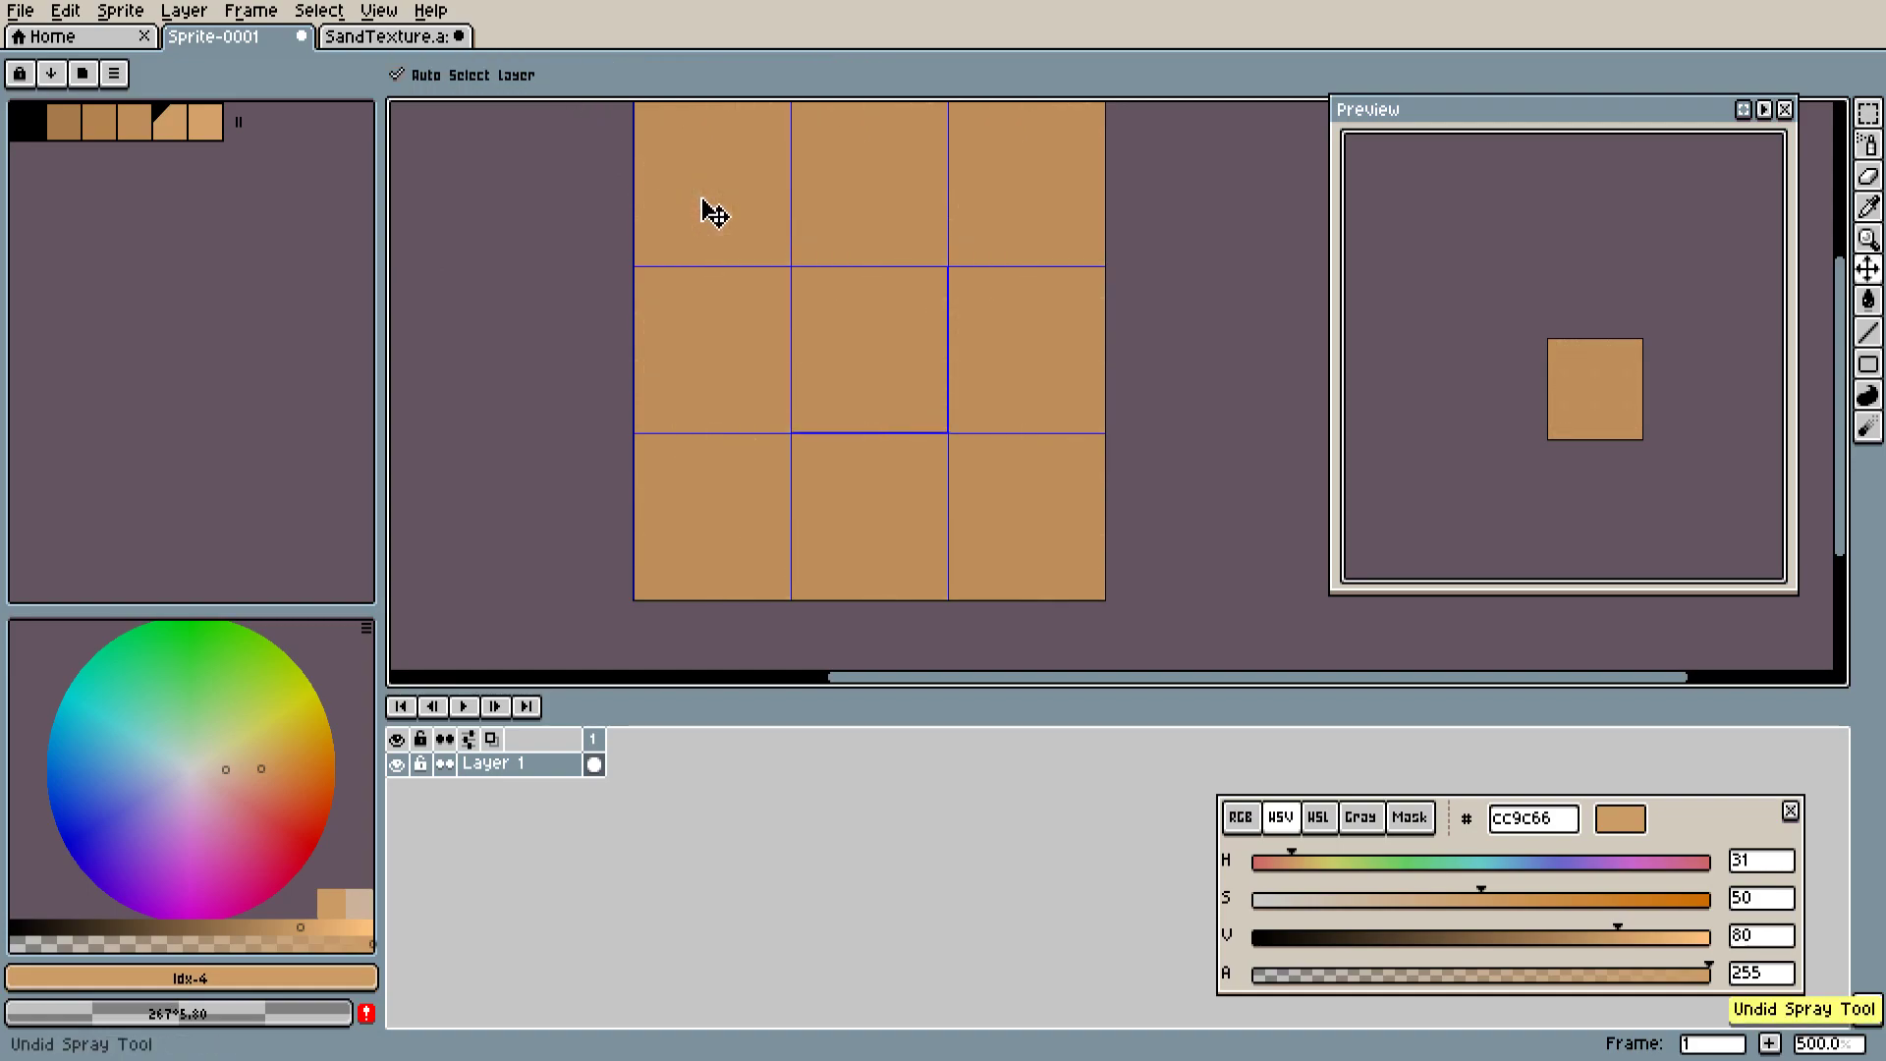
Set the spray width back to 32, try spraying the tile at speed 6 and undo it.
{"action": "left_click", "coordinate": [601, 74]}
{"action": "left_click_drag", "start_coordinate": [617, 107], "coordinate": [1081, 122]}
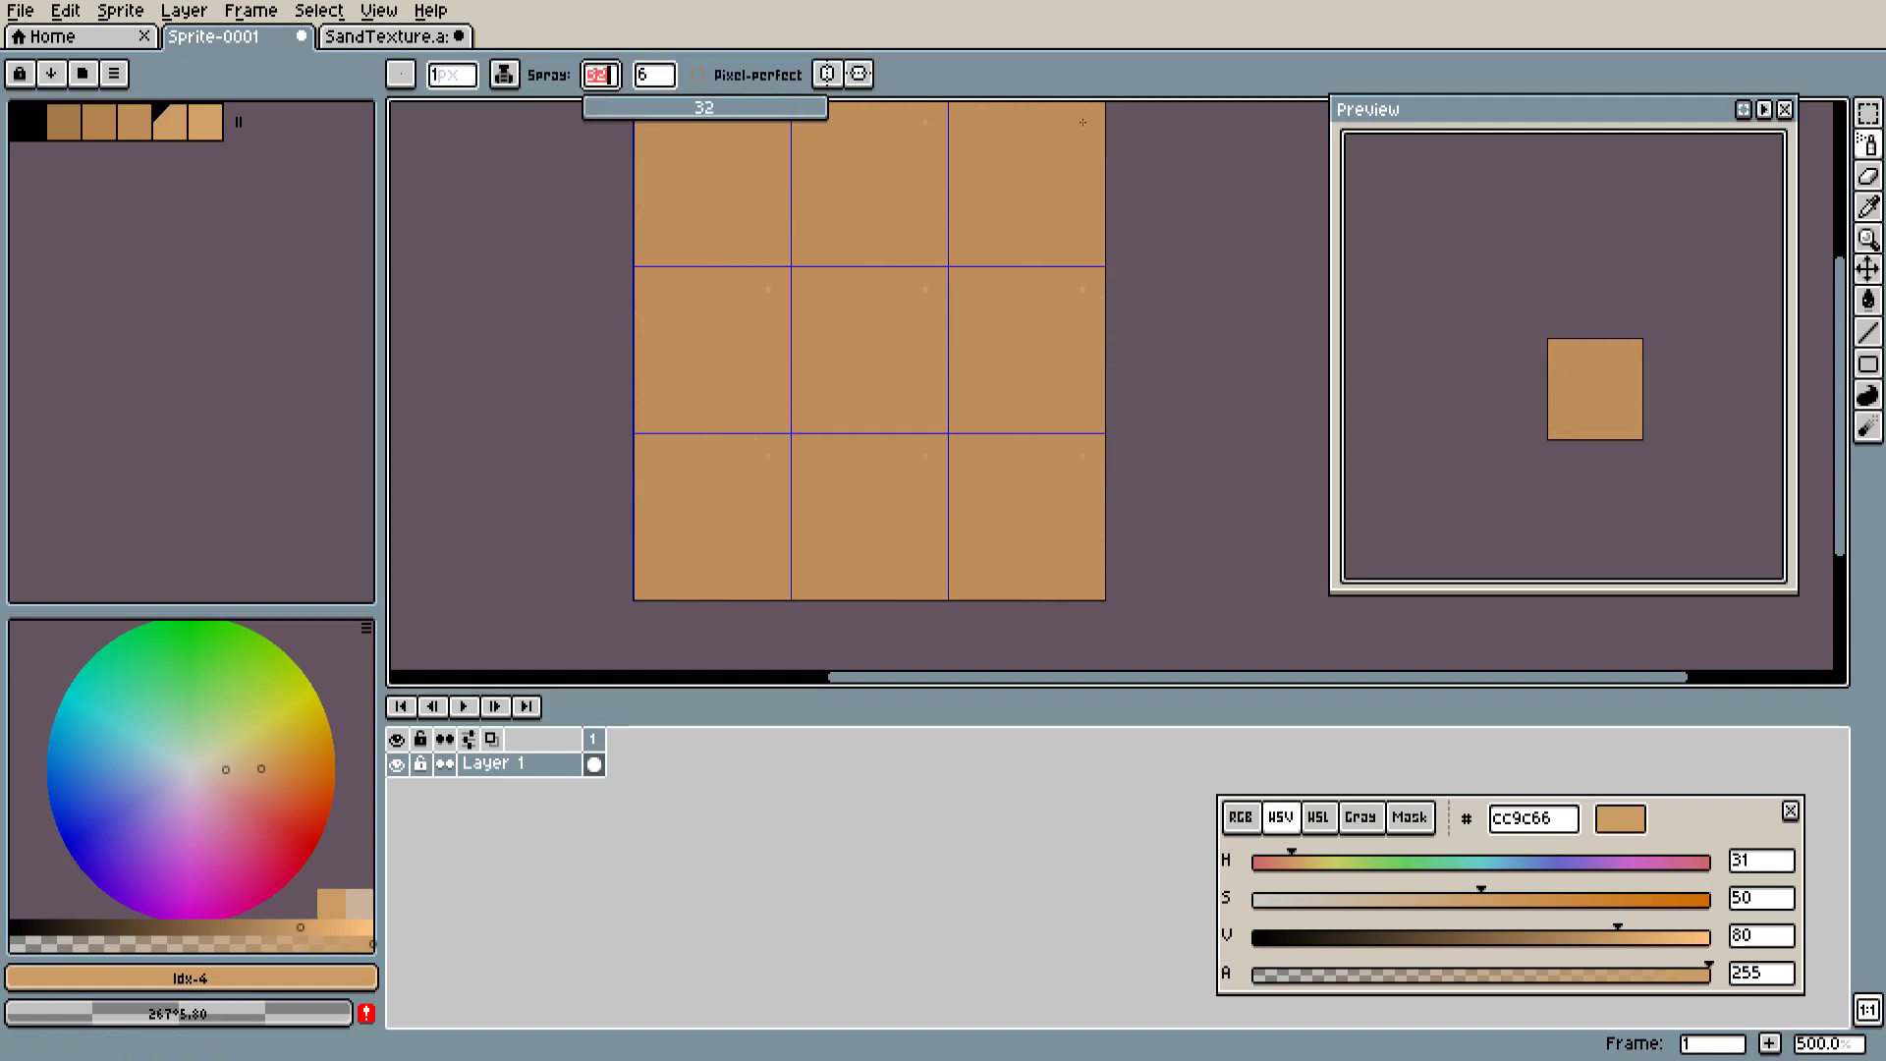
{"action": "left_click", "coordinate": [799, 294]}
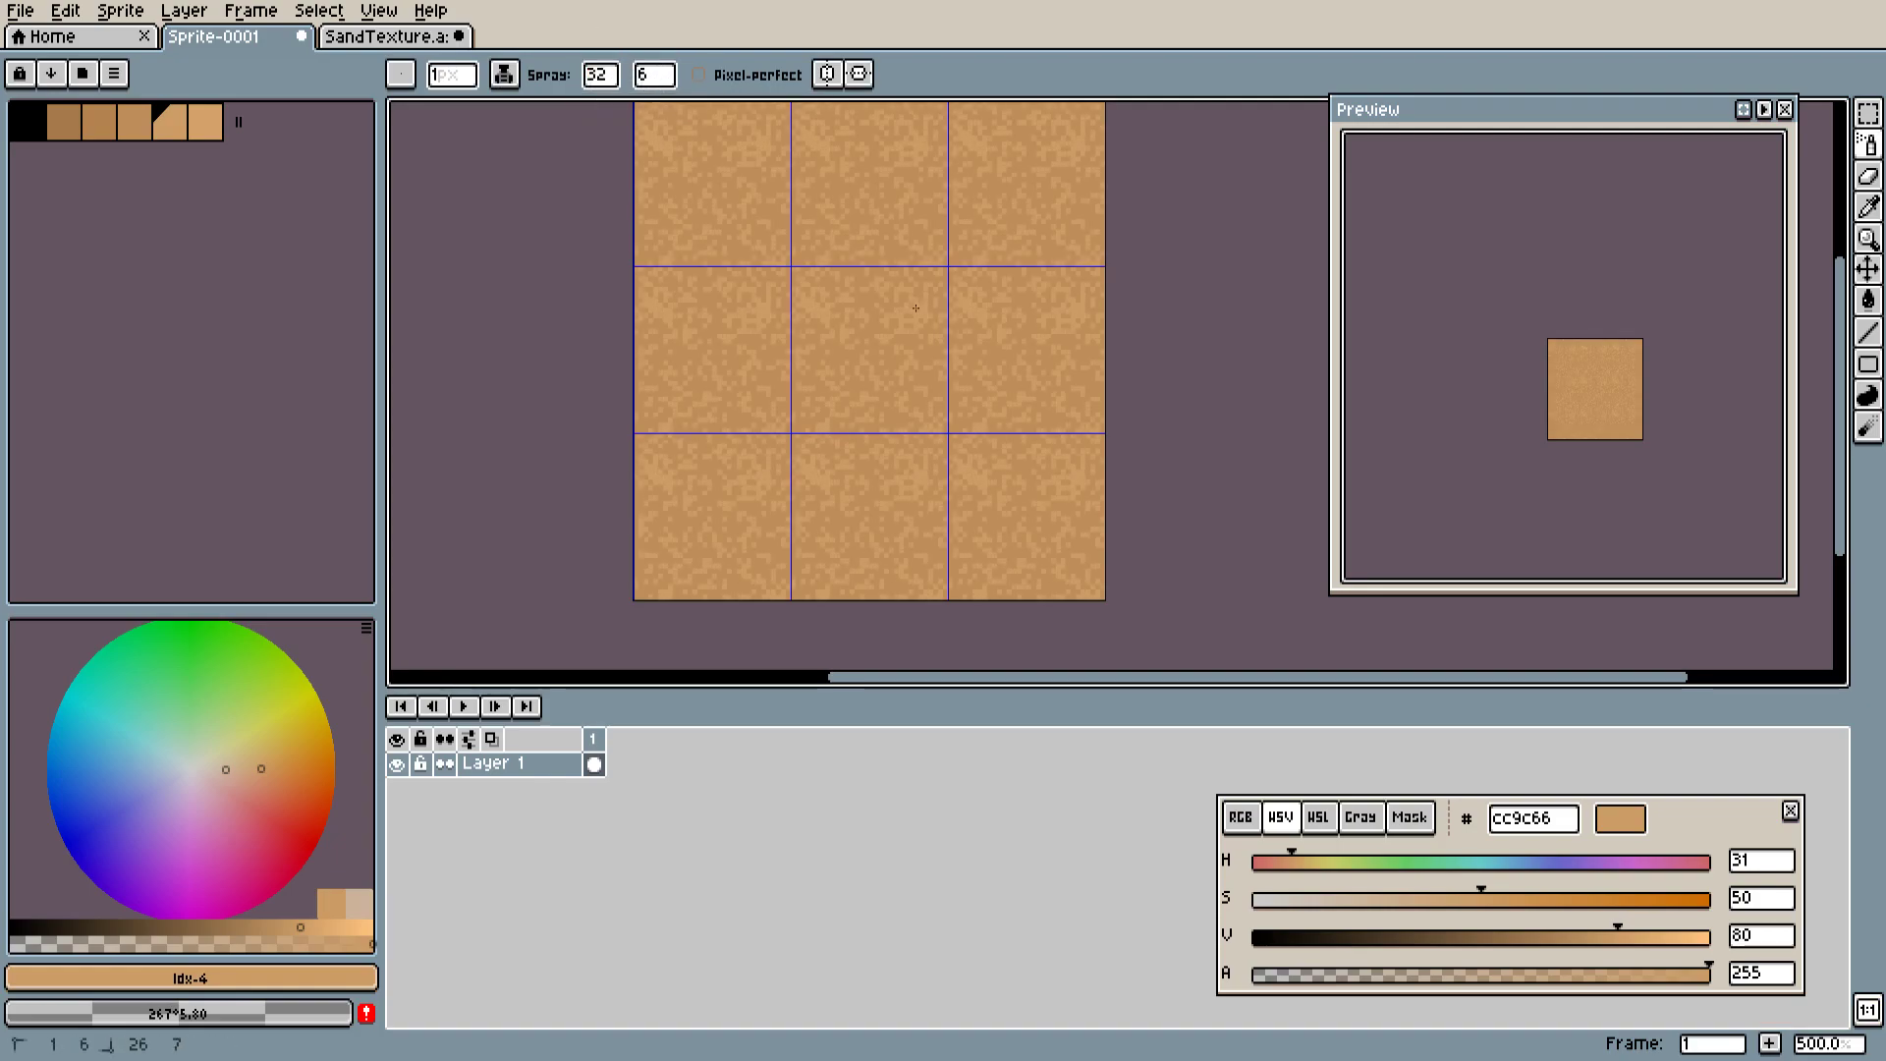
{"action": "key", "text": "ctrl+z"}
Try building up #cc9c66 speckles across the tile with several sprays, then undo them.
{"action": "left_click", "coordinate": [816, 307]}
{"action": "left_click_drag", "start_coordinate": [834, 307], "coordinate": [851, 286]}
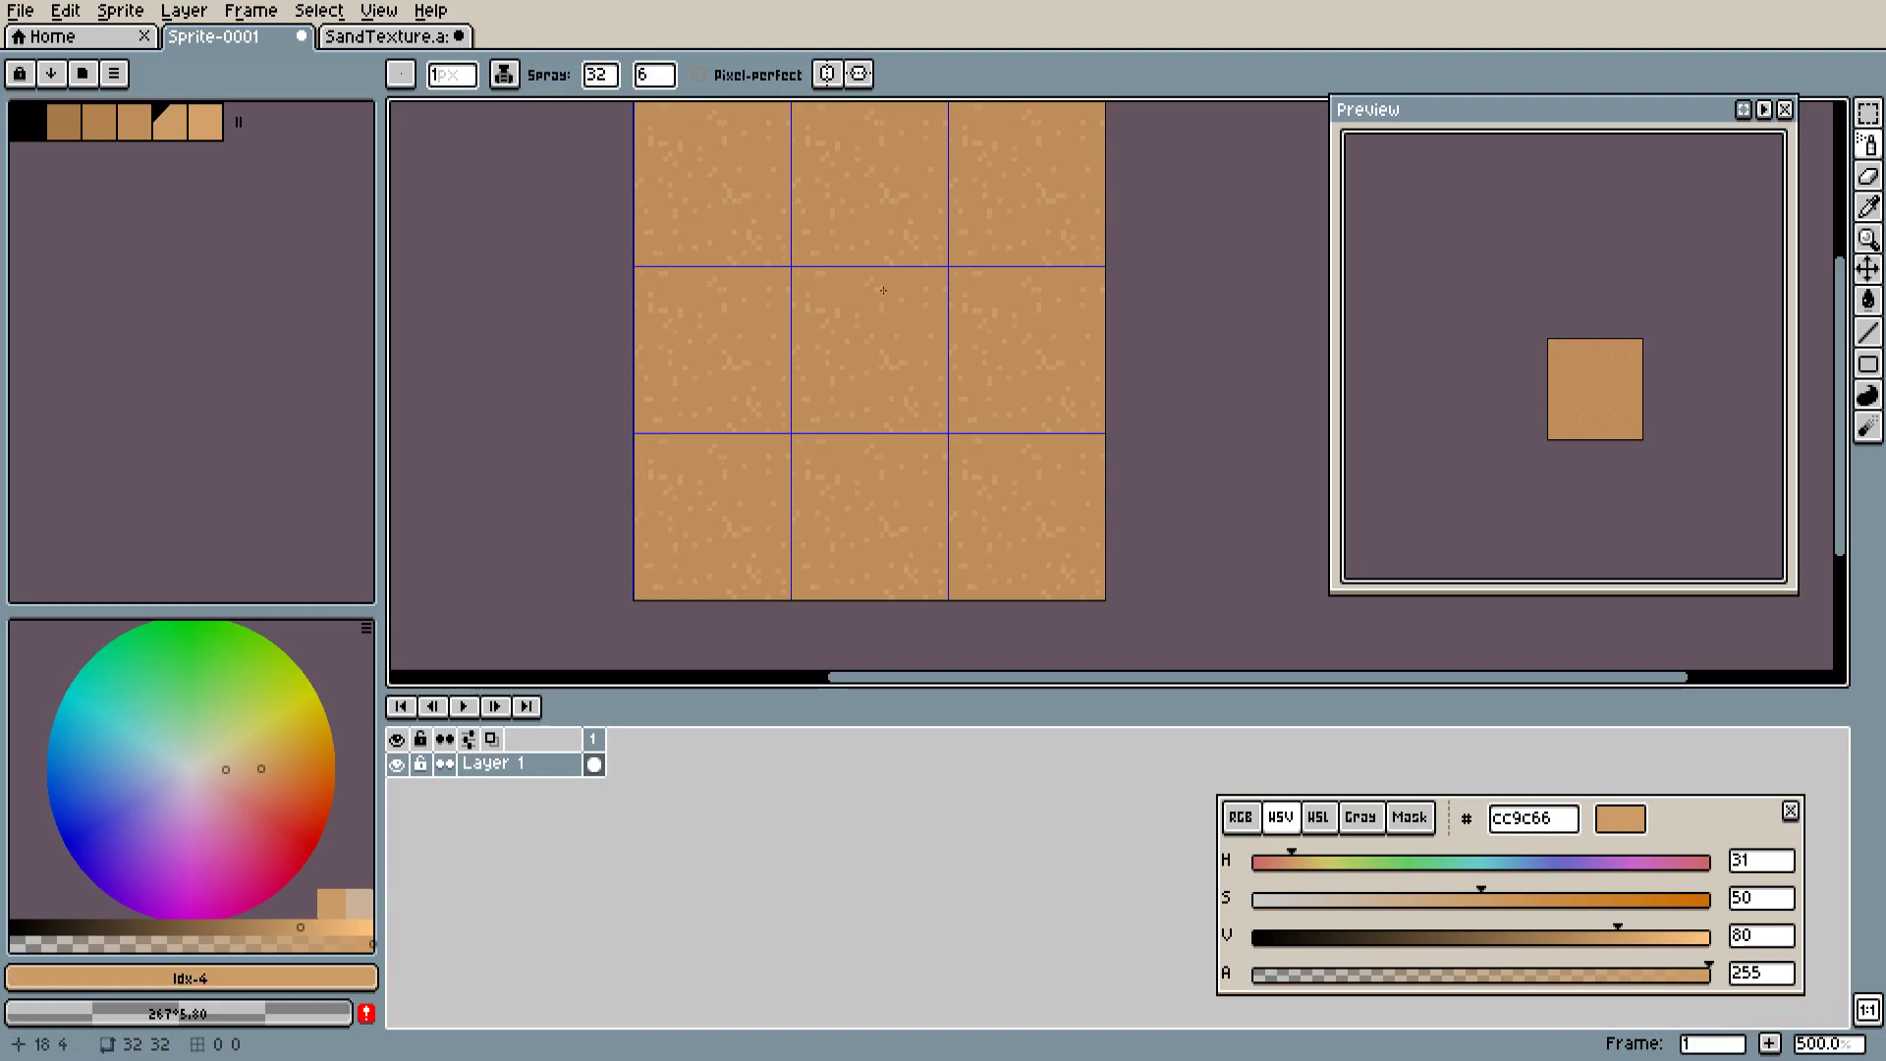
{"action": "left_click", "coordinate": [901, 338]}
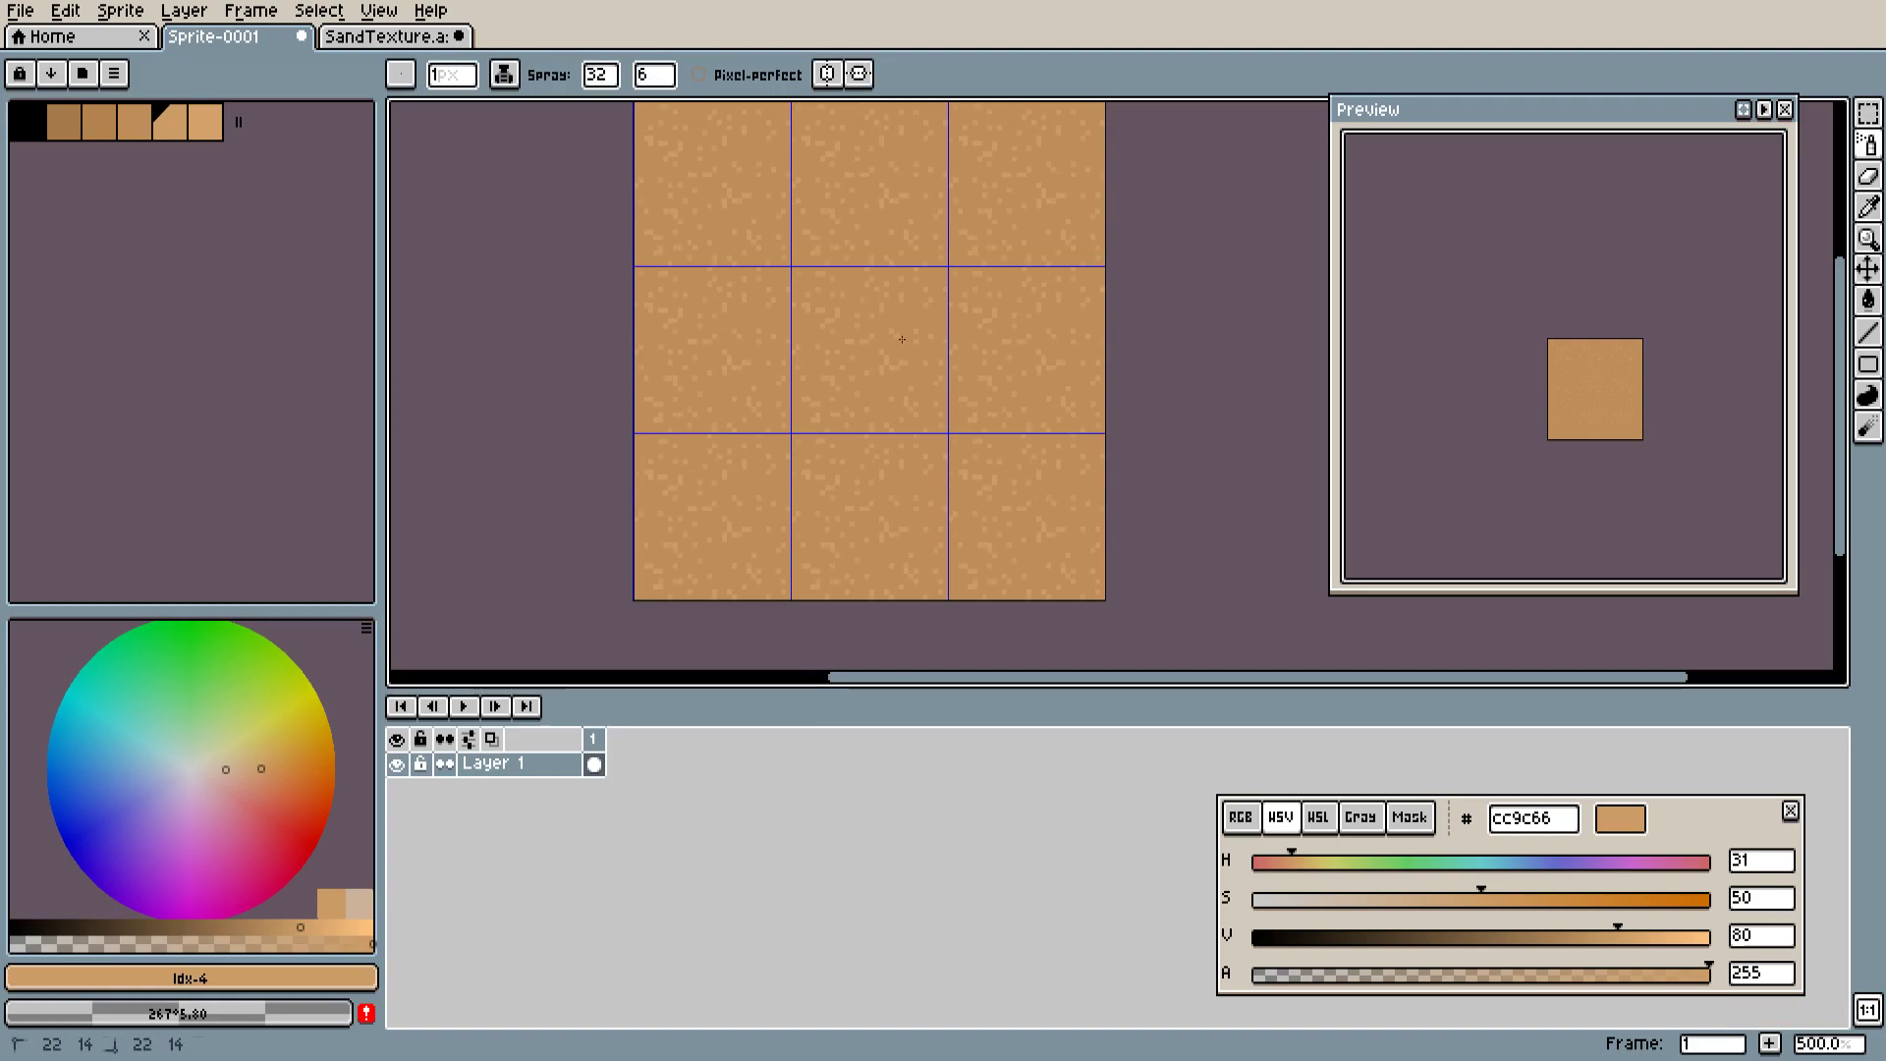
{"action": "left_click", "coordinate": [821, 358]}
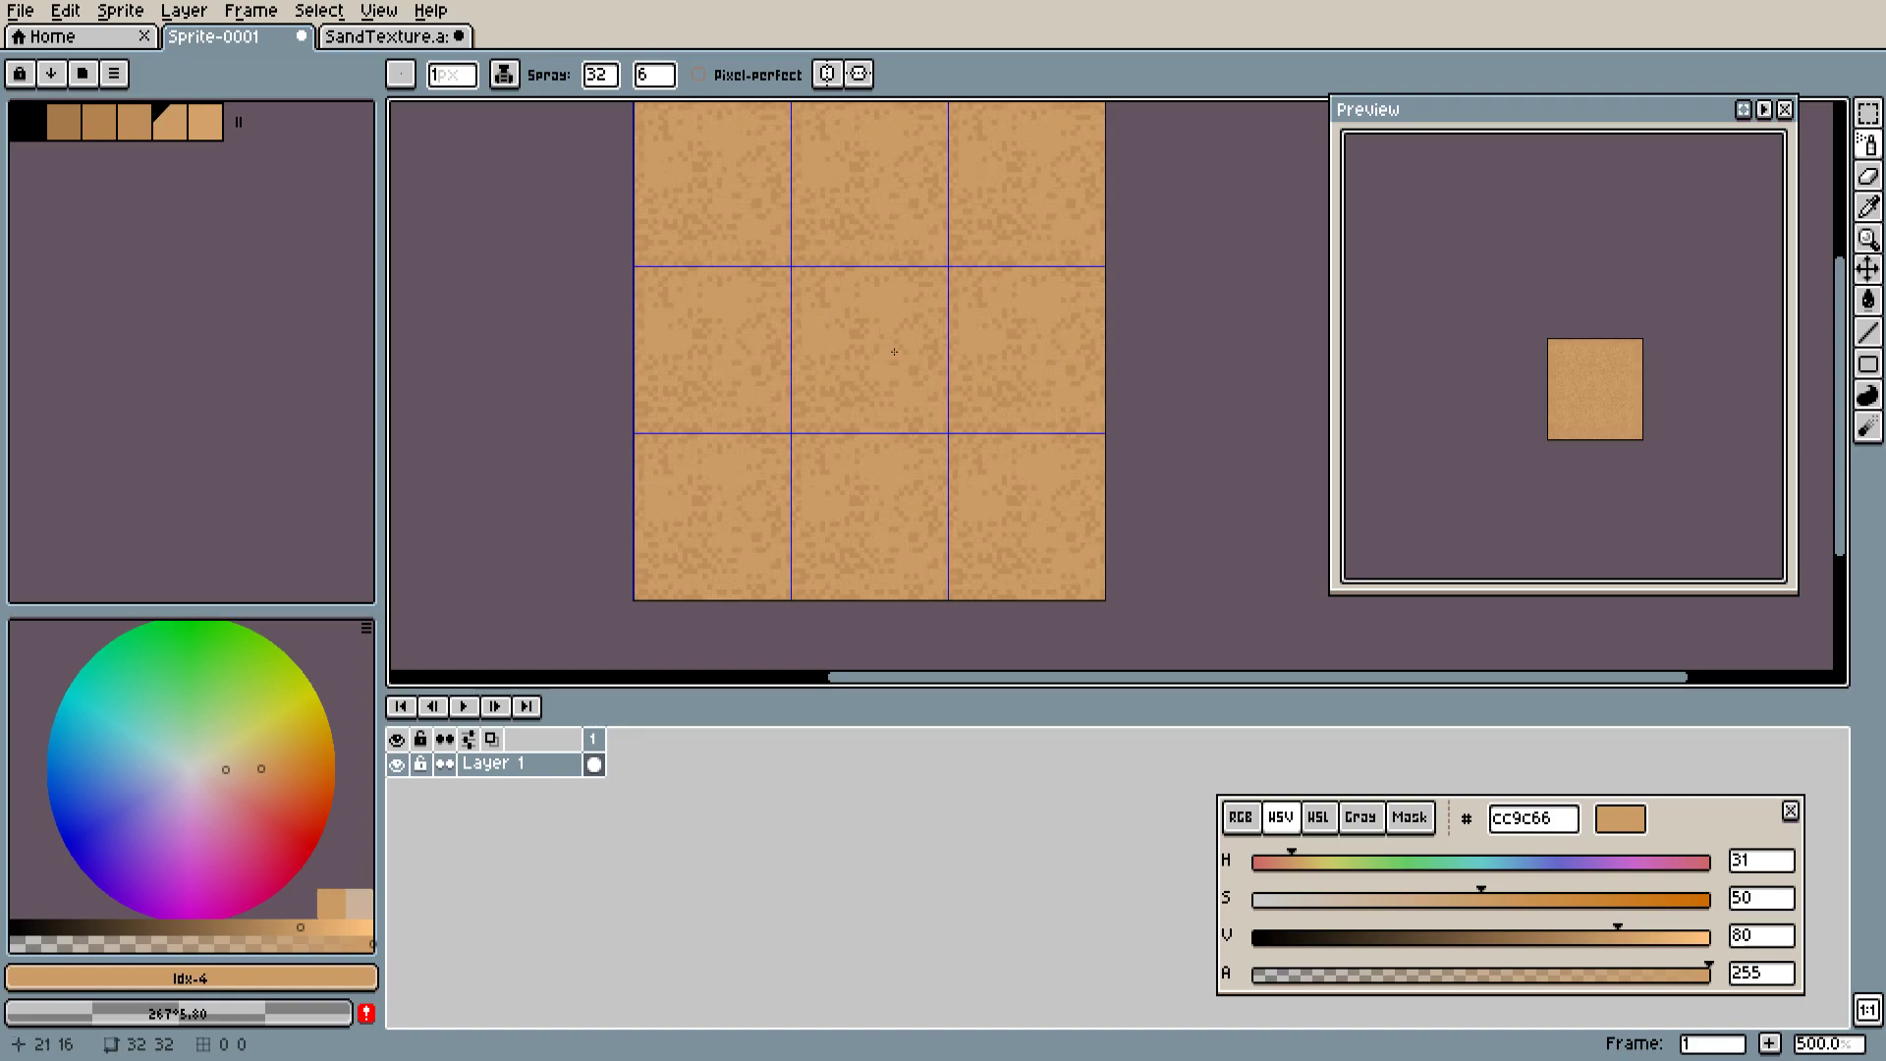
{"action": "key", "text": "ctrl+z"}
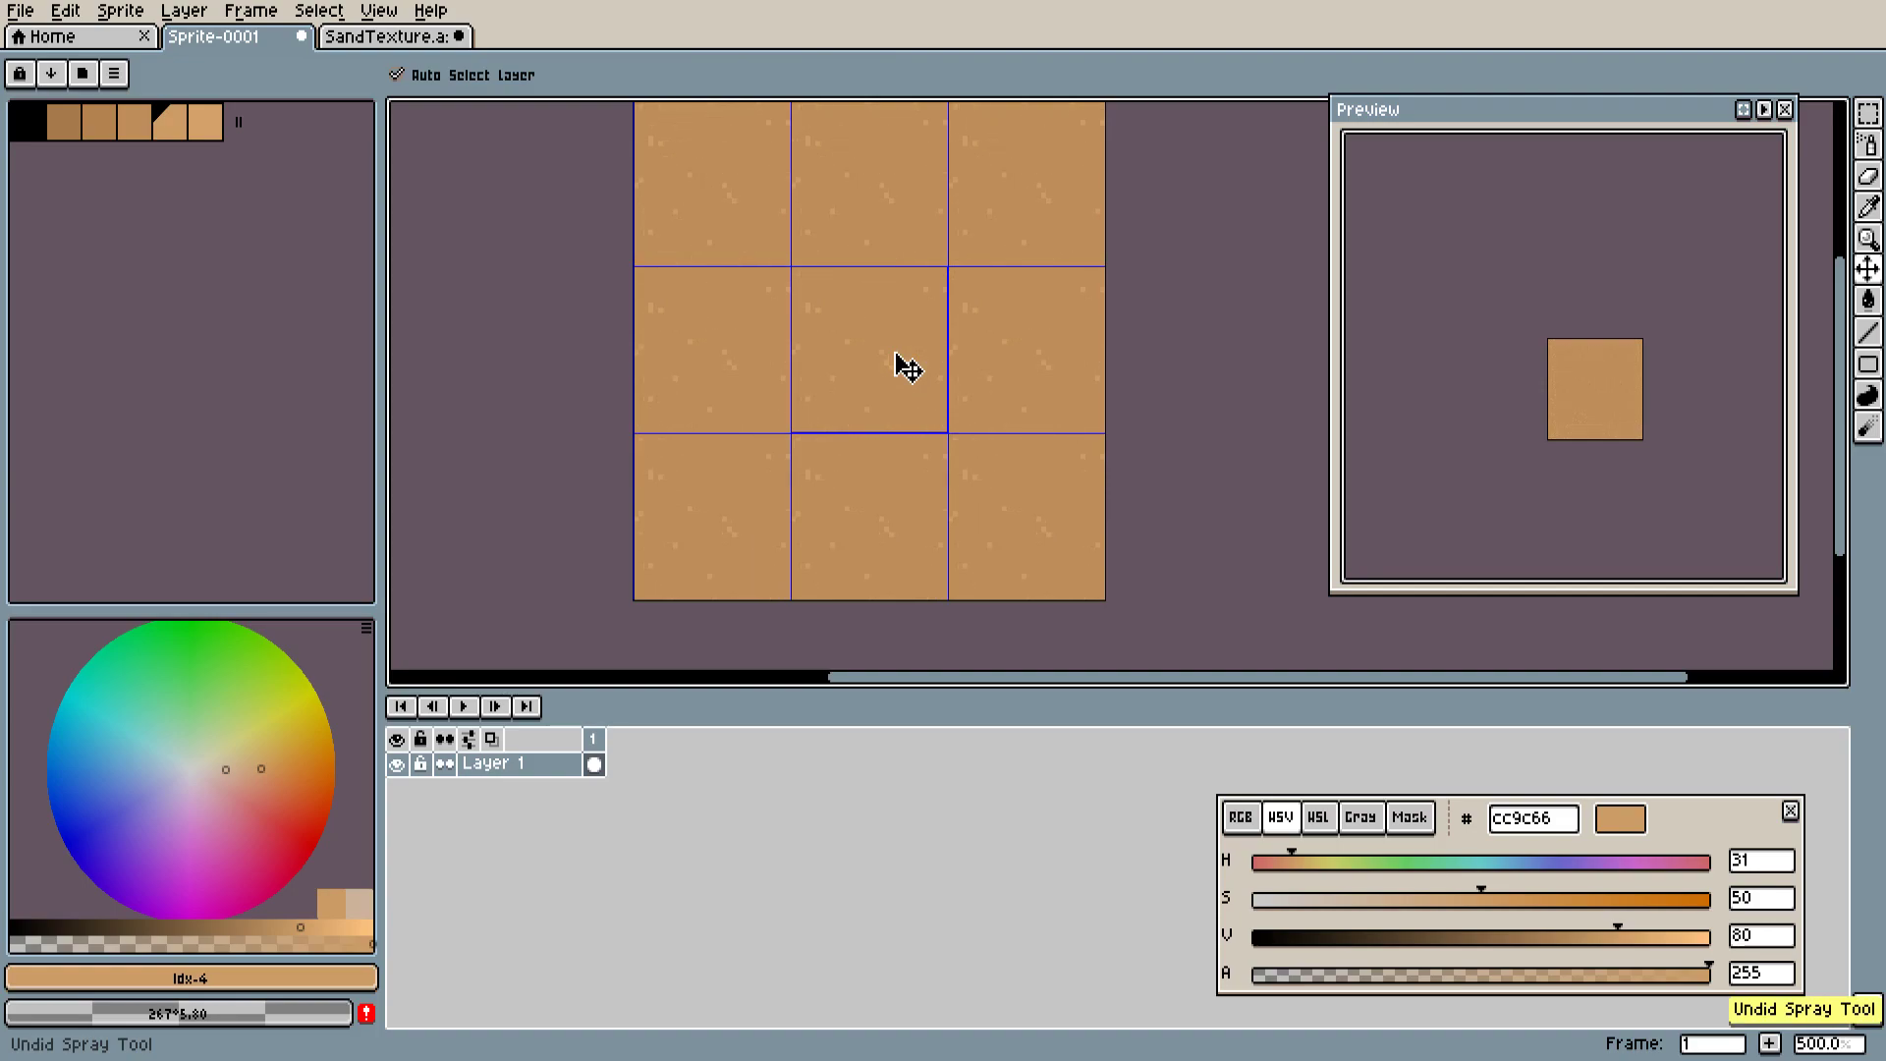
Spray darker speckles over the whole tile, first in #b38350 and then in #a67a4b.
{"action": "left_click", "coordinate": [99, 122]}
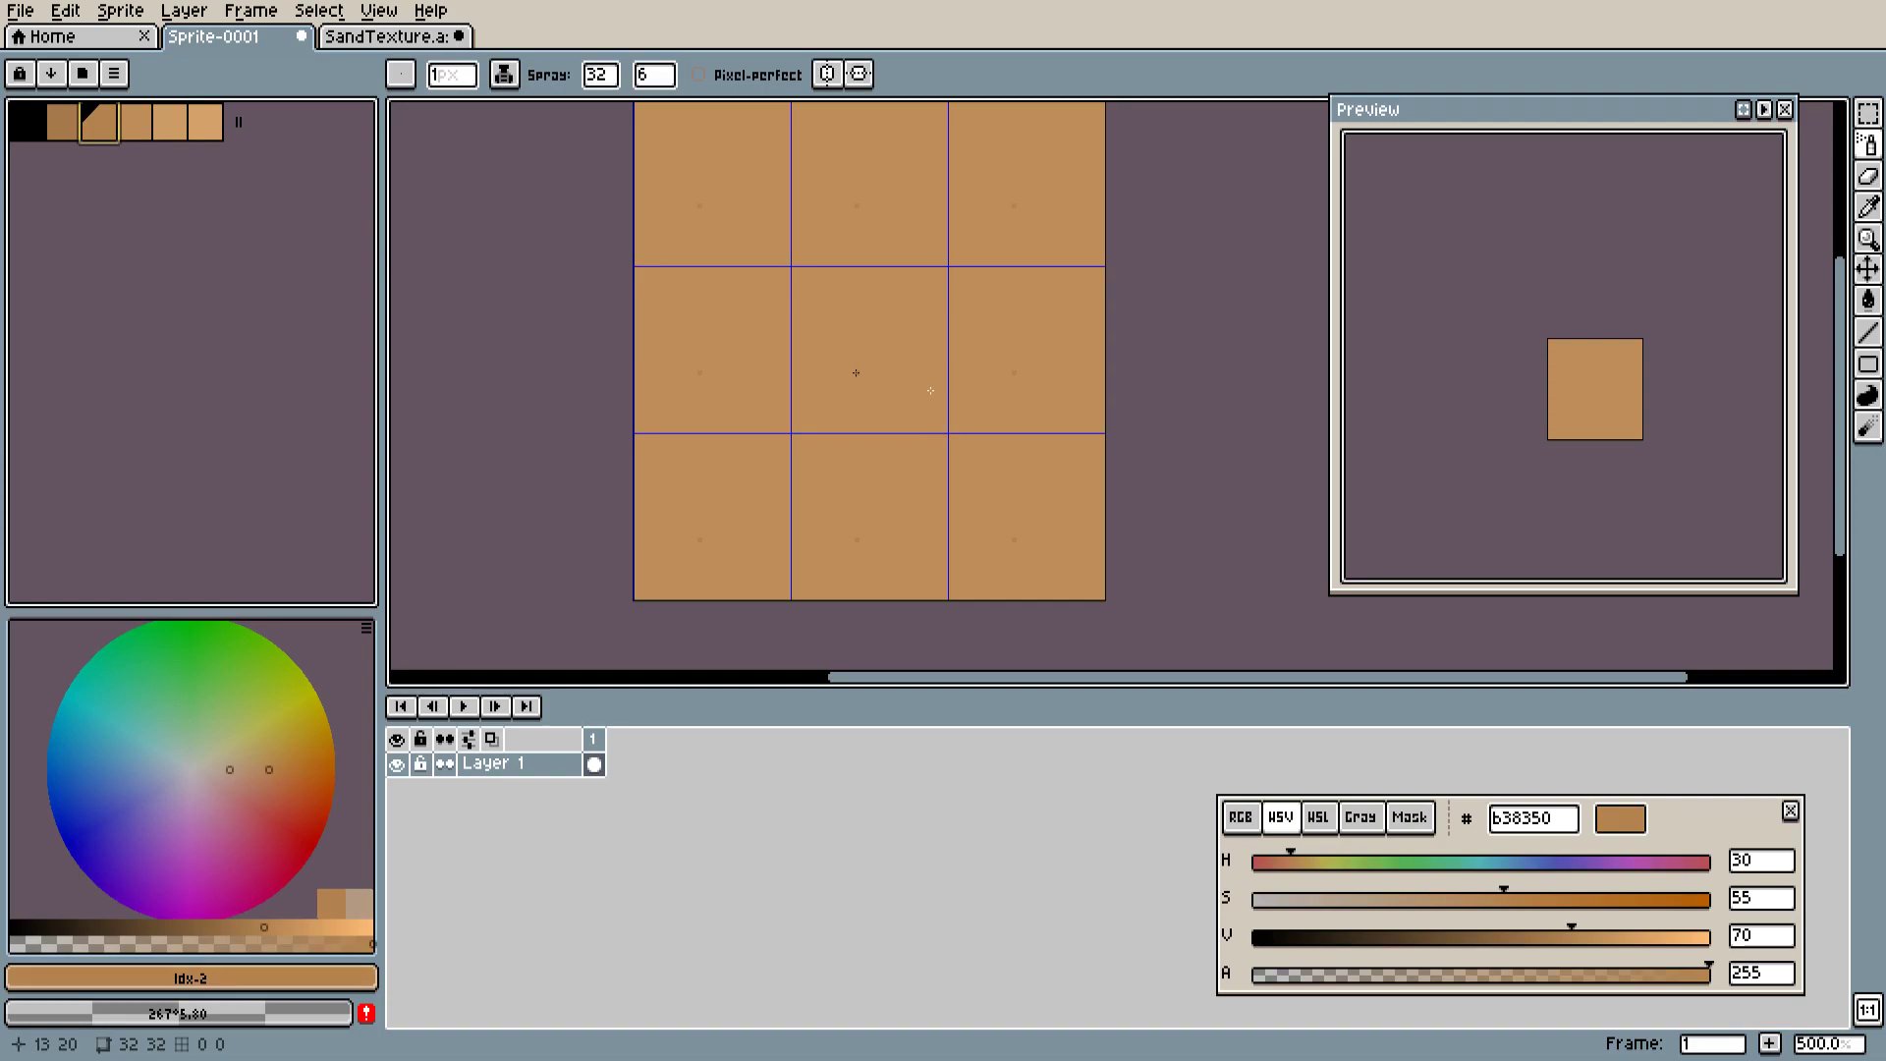
{"action": "left_click", "coordinate": [871, 336]}
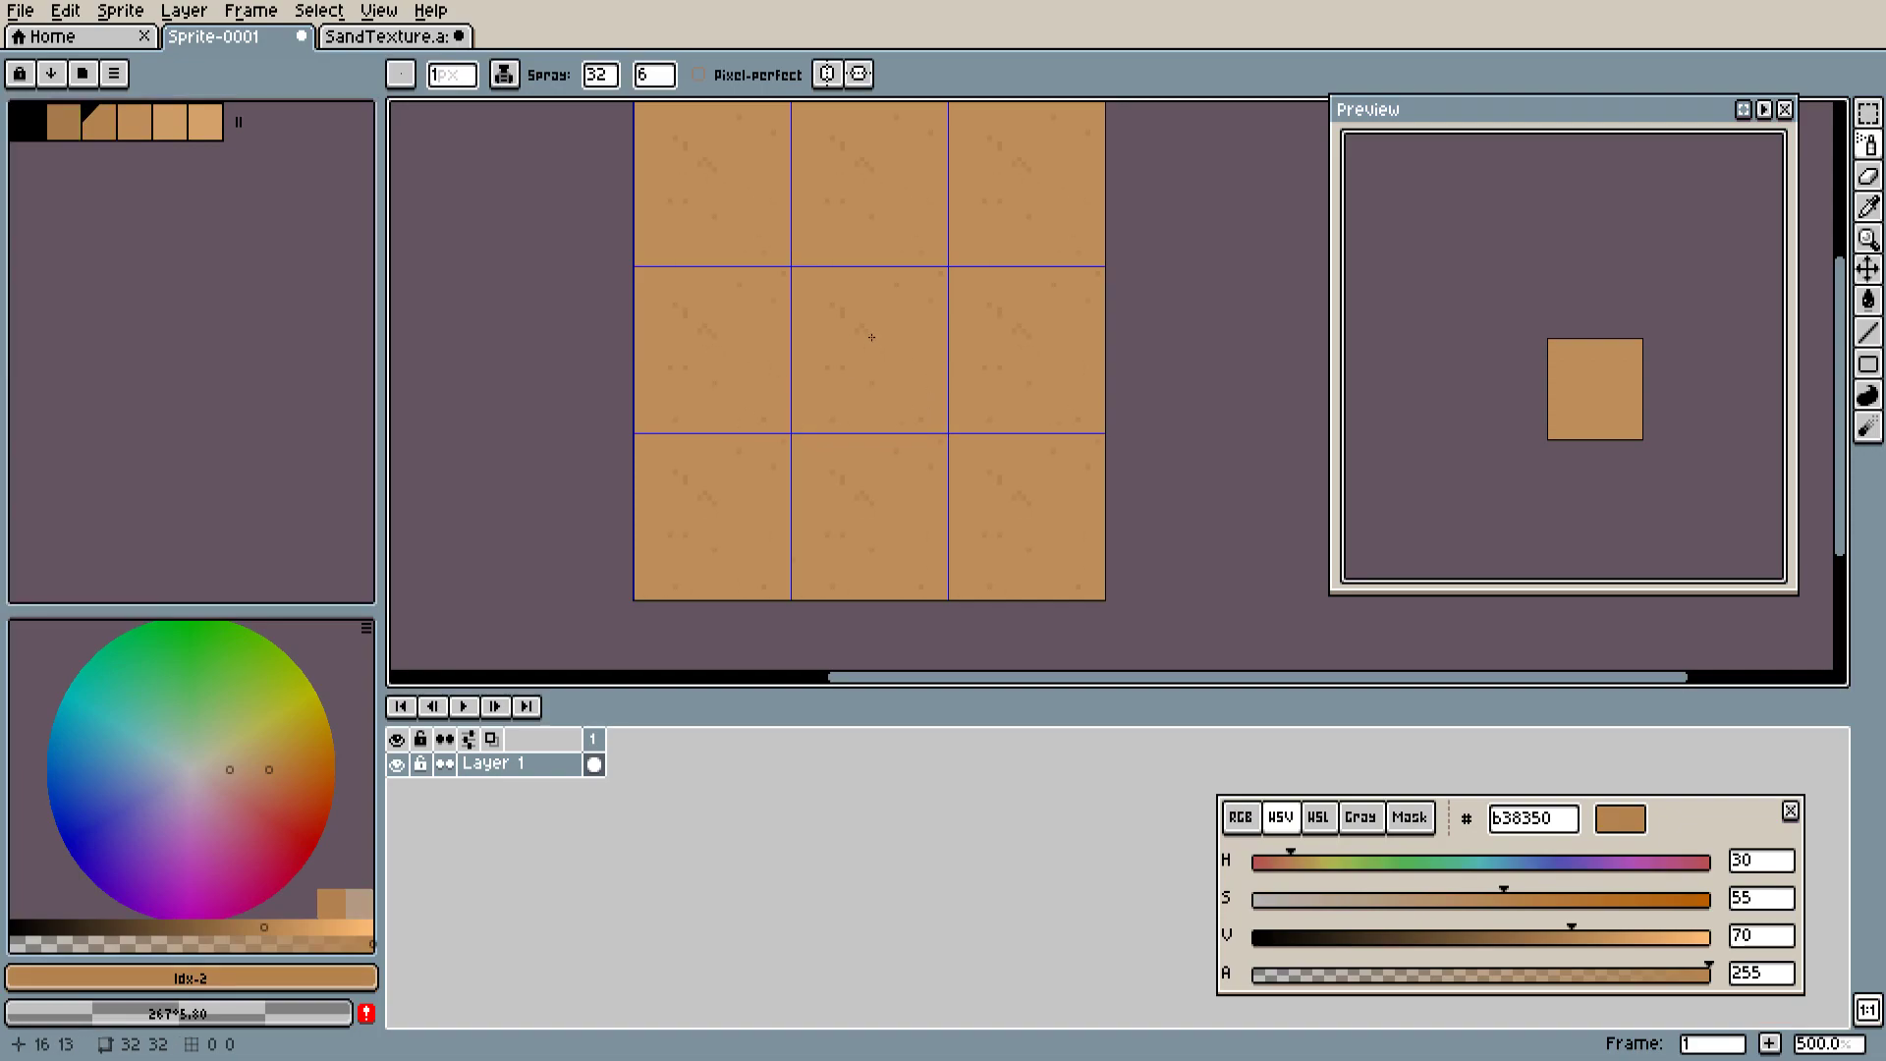
{"action": "mouse_move", "coordinate": [872, 310]}
{"action": "left_mouse_down"}
{"action": "mouse_move", "coordinate": [911, 333]}
{"action": "mouse_move", "coordinate": [875, 381]}
{"action": "left_mouse_up"}
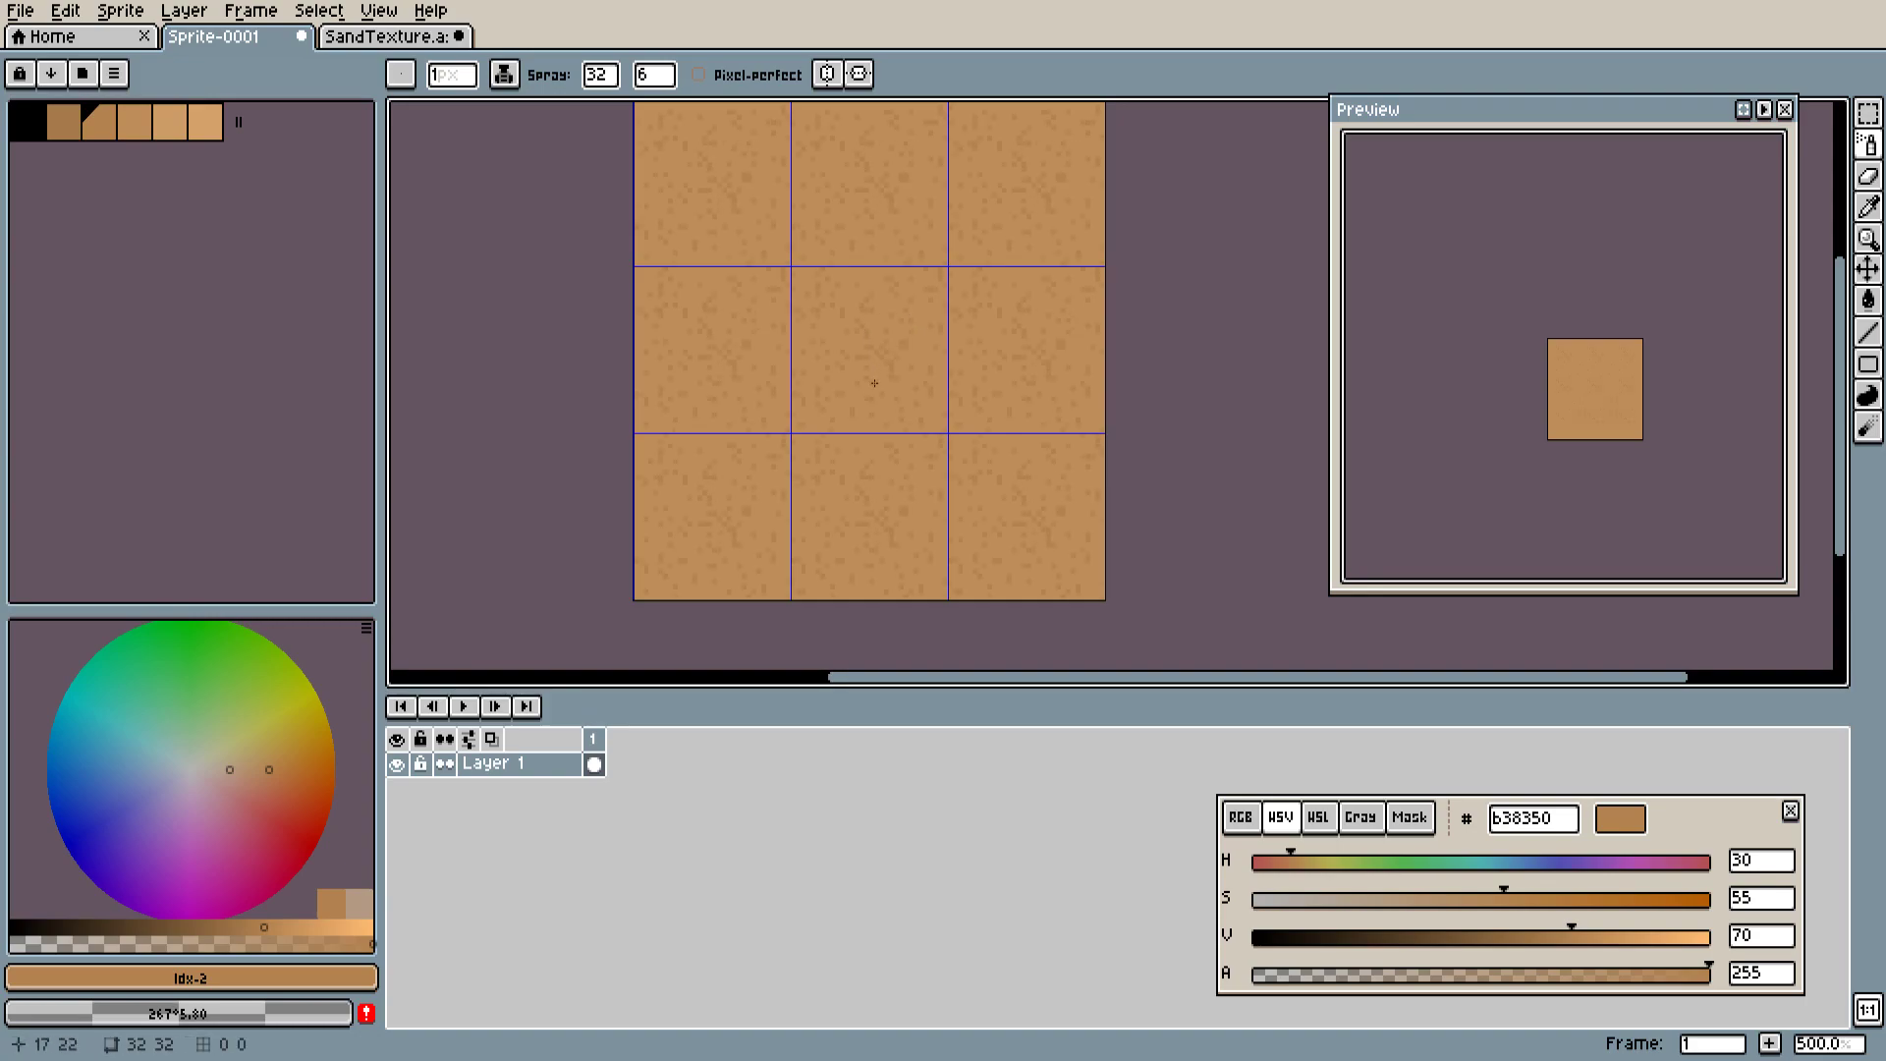
{"action": "left_click", "coordinate": [62, 124]}
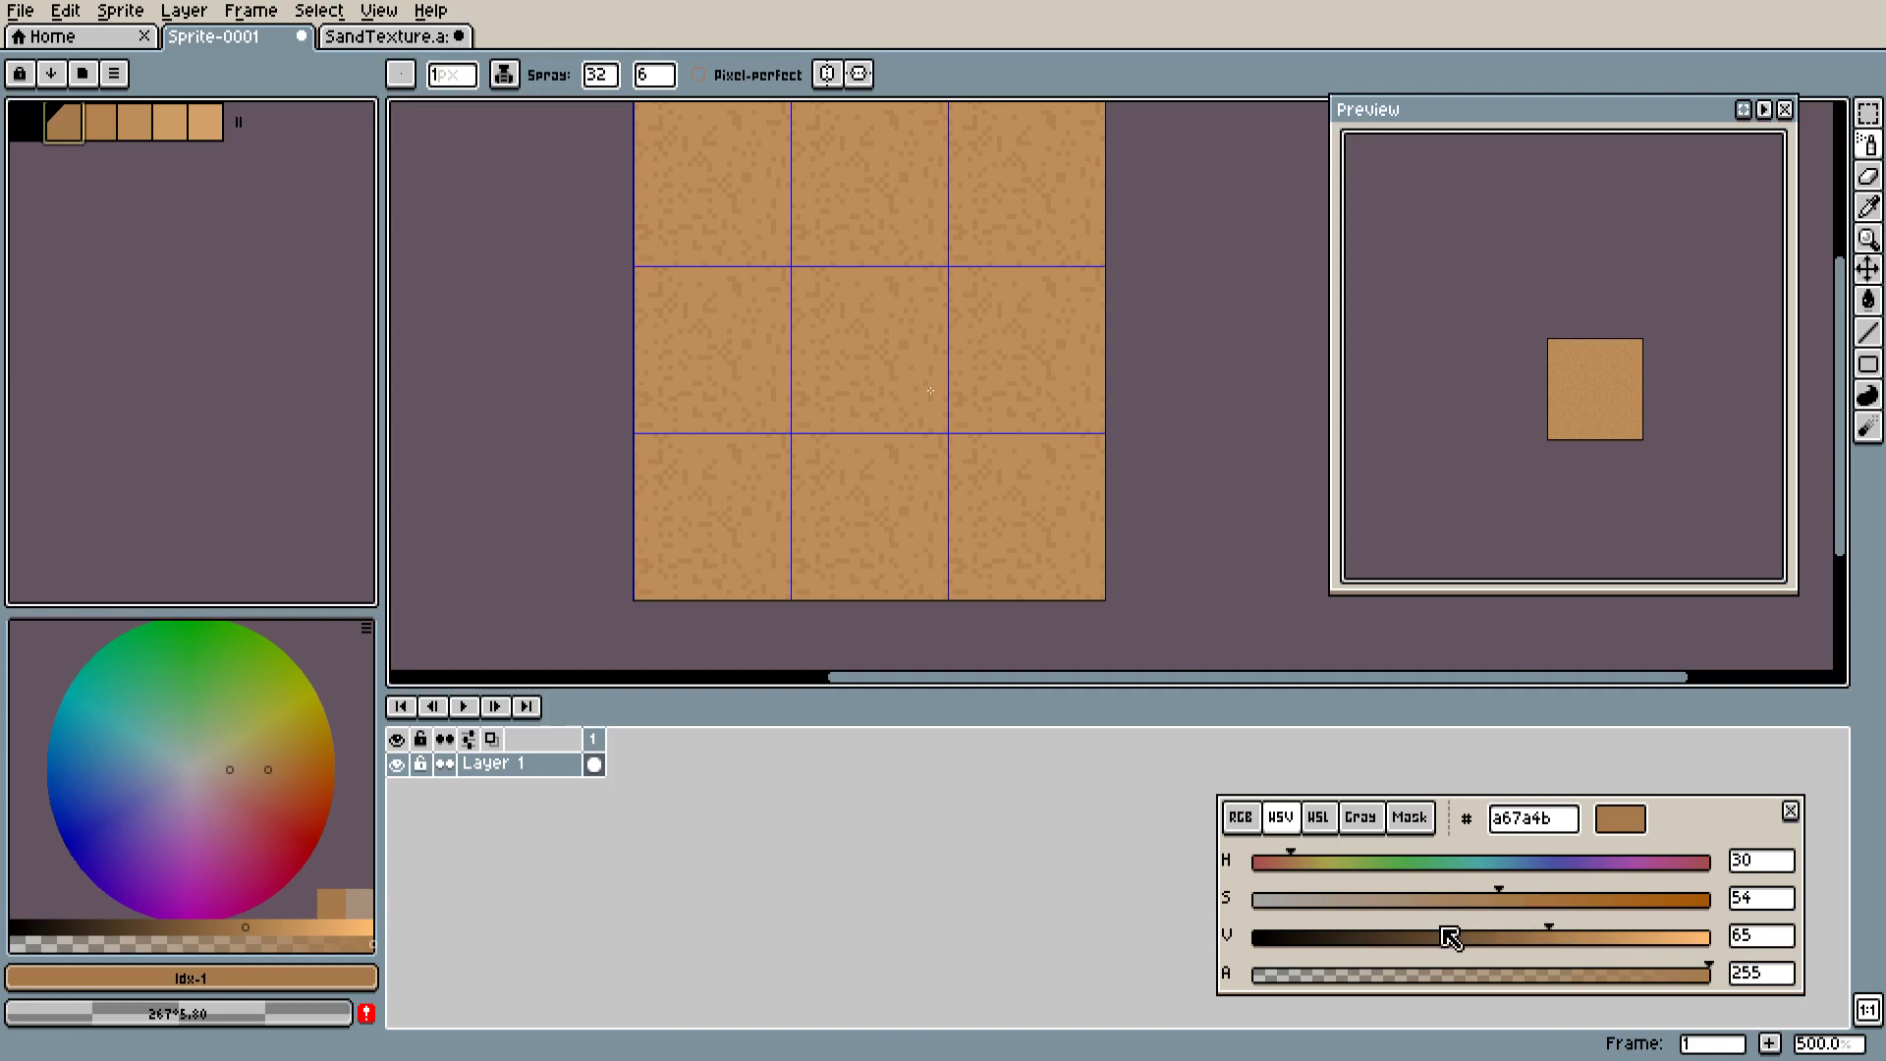
{"action": "left_click", "coordinate": [874, 342]}
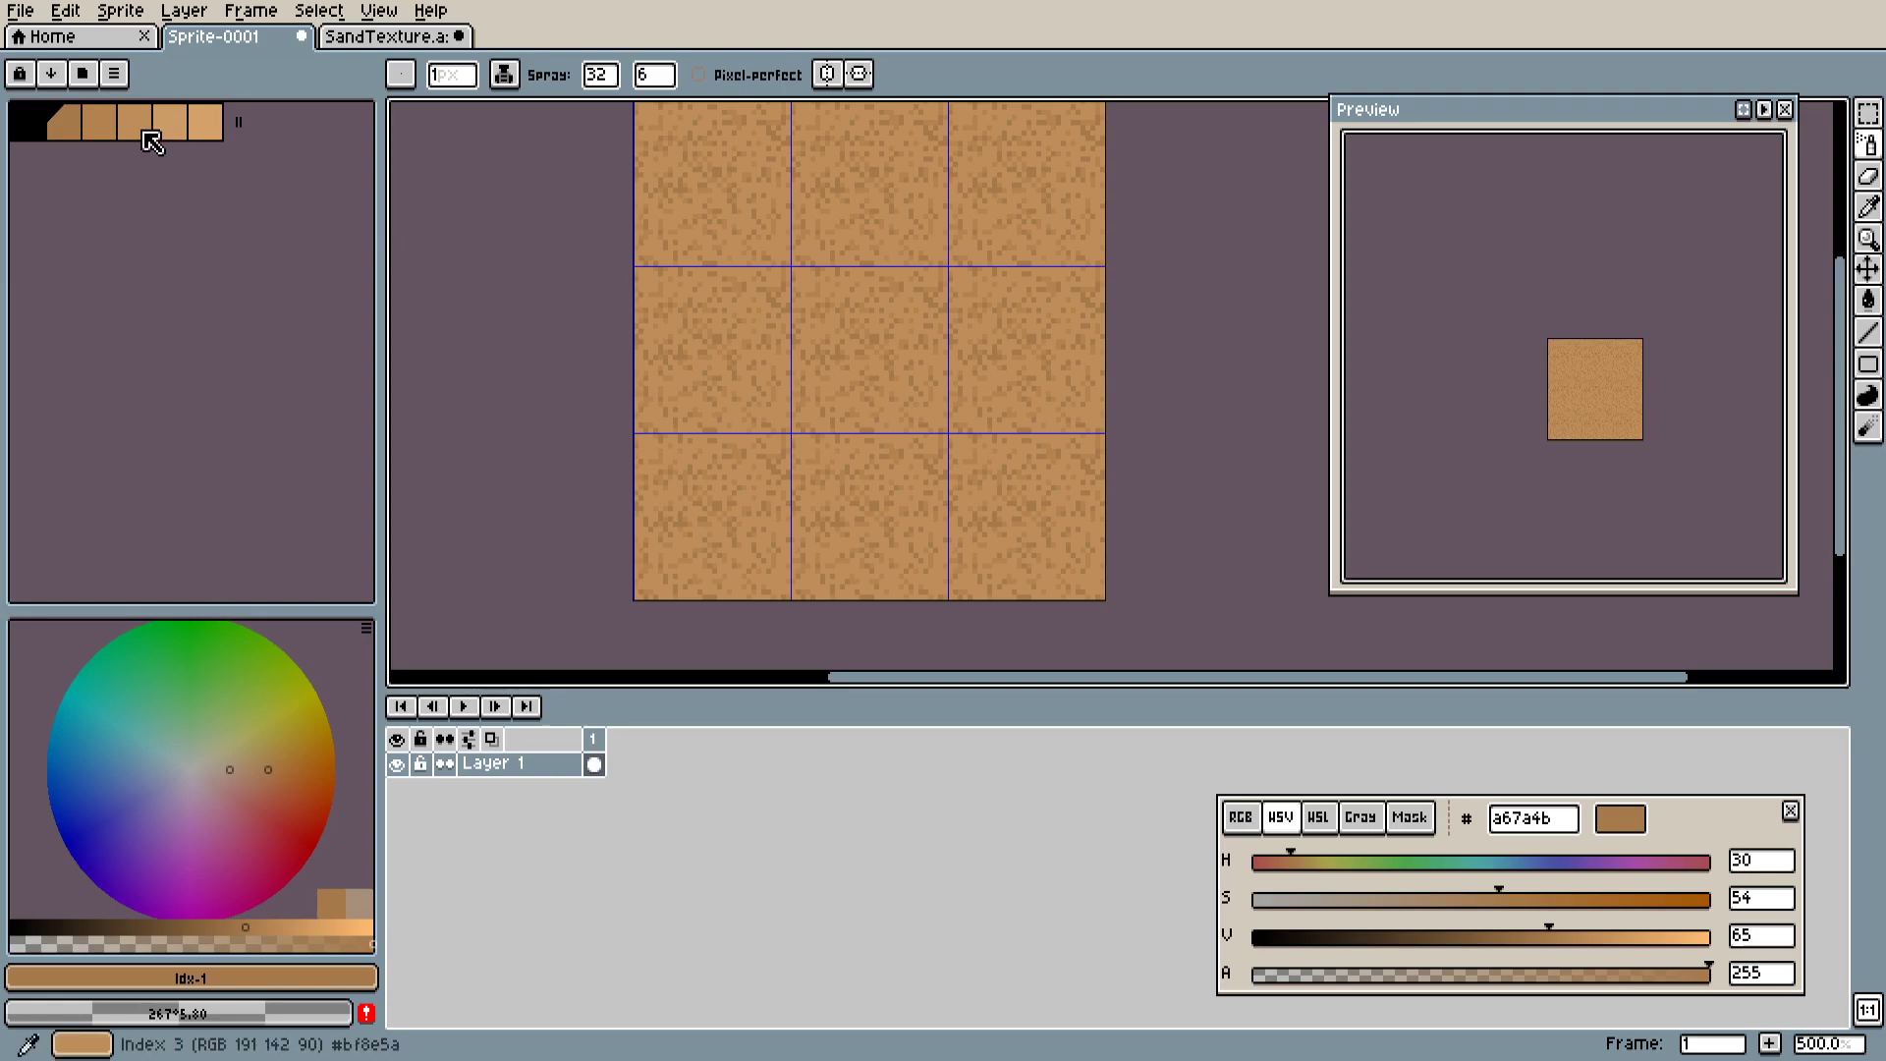
Spray lighter speckles over the tile in #cc9c66 and #d4a16a.
{"action": "left_click", "coordinate": [174, 137]}
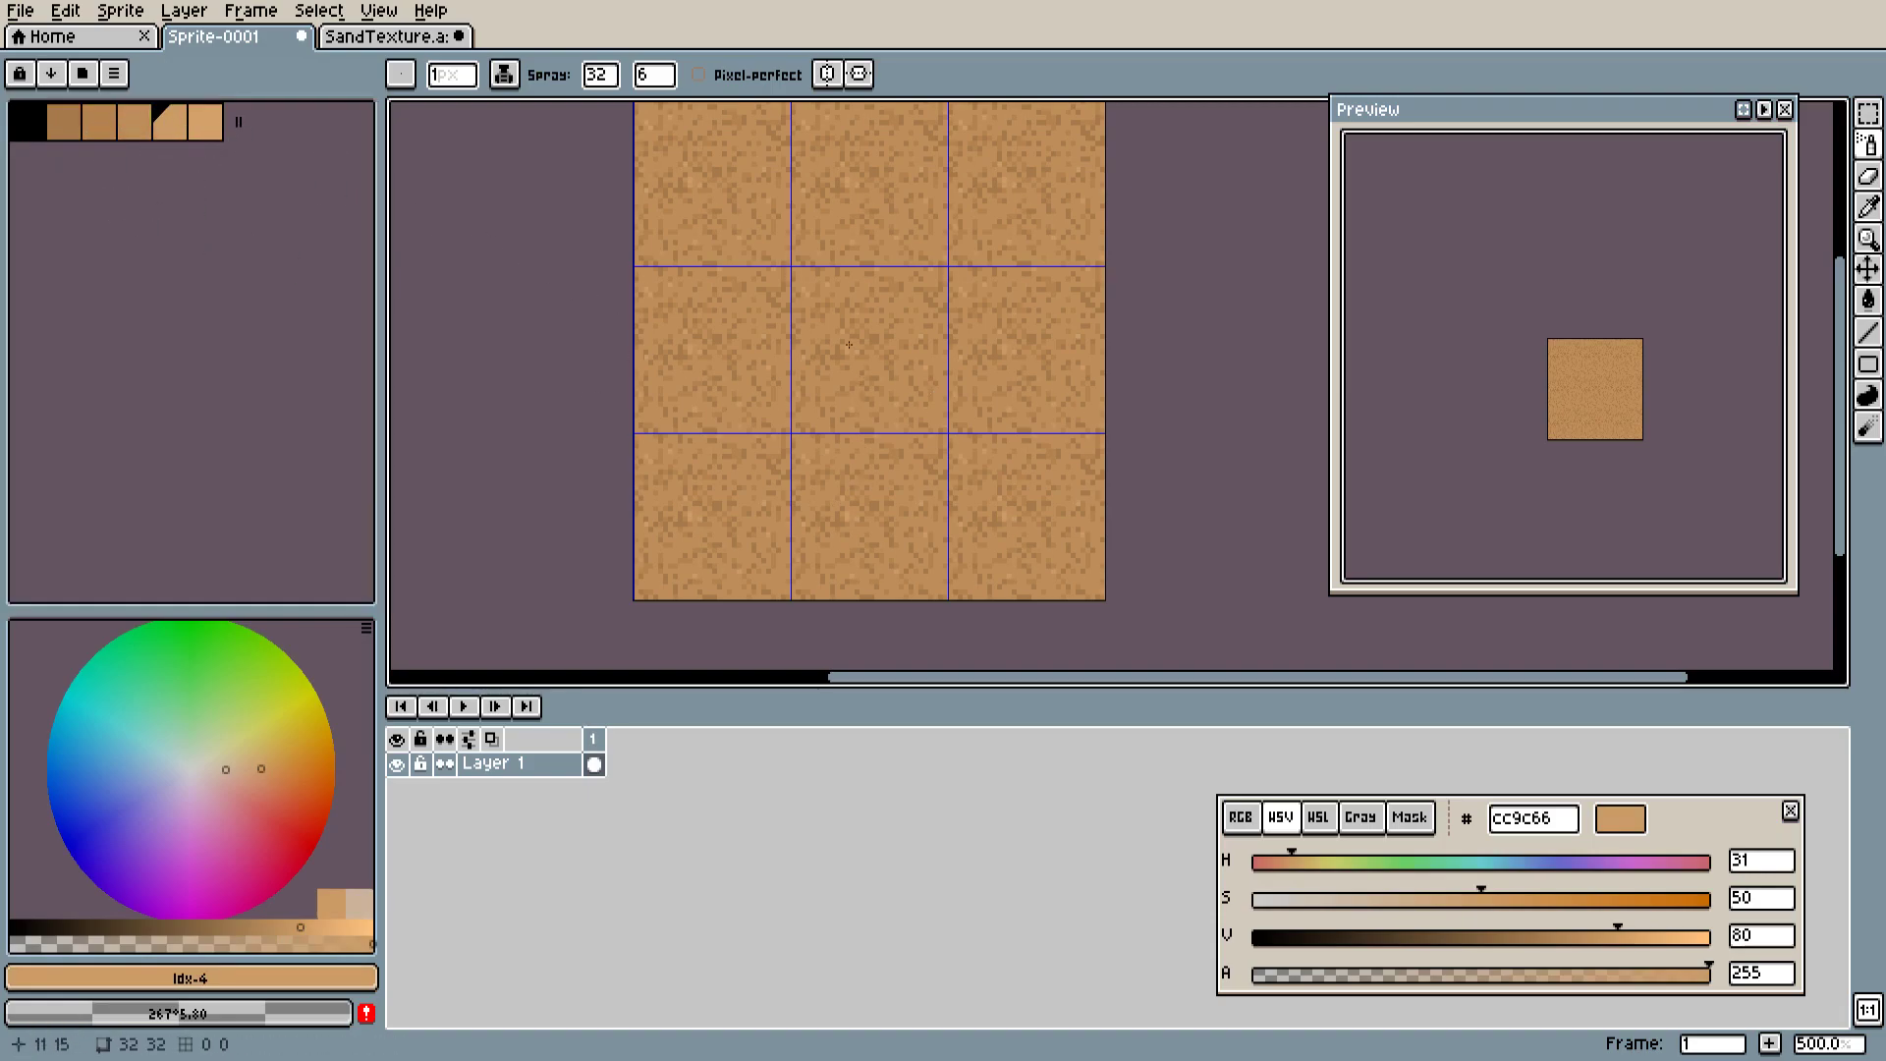
{"action": "left_click", "coordinate": [209, 123]}
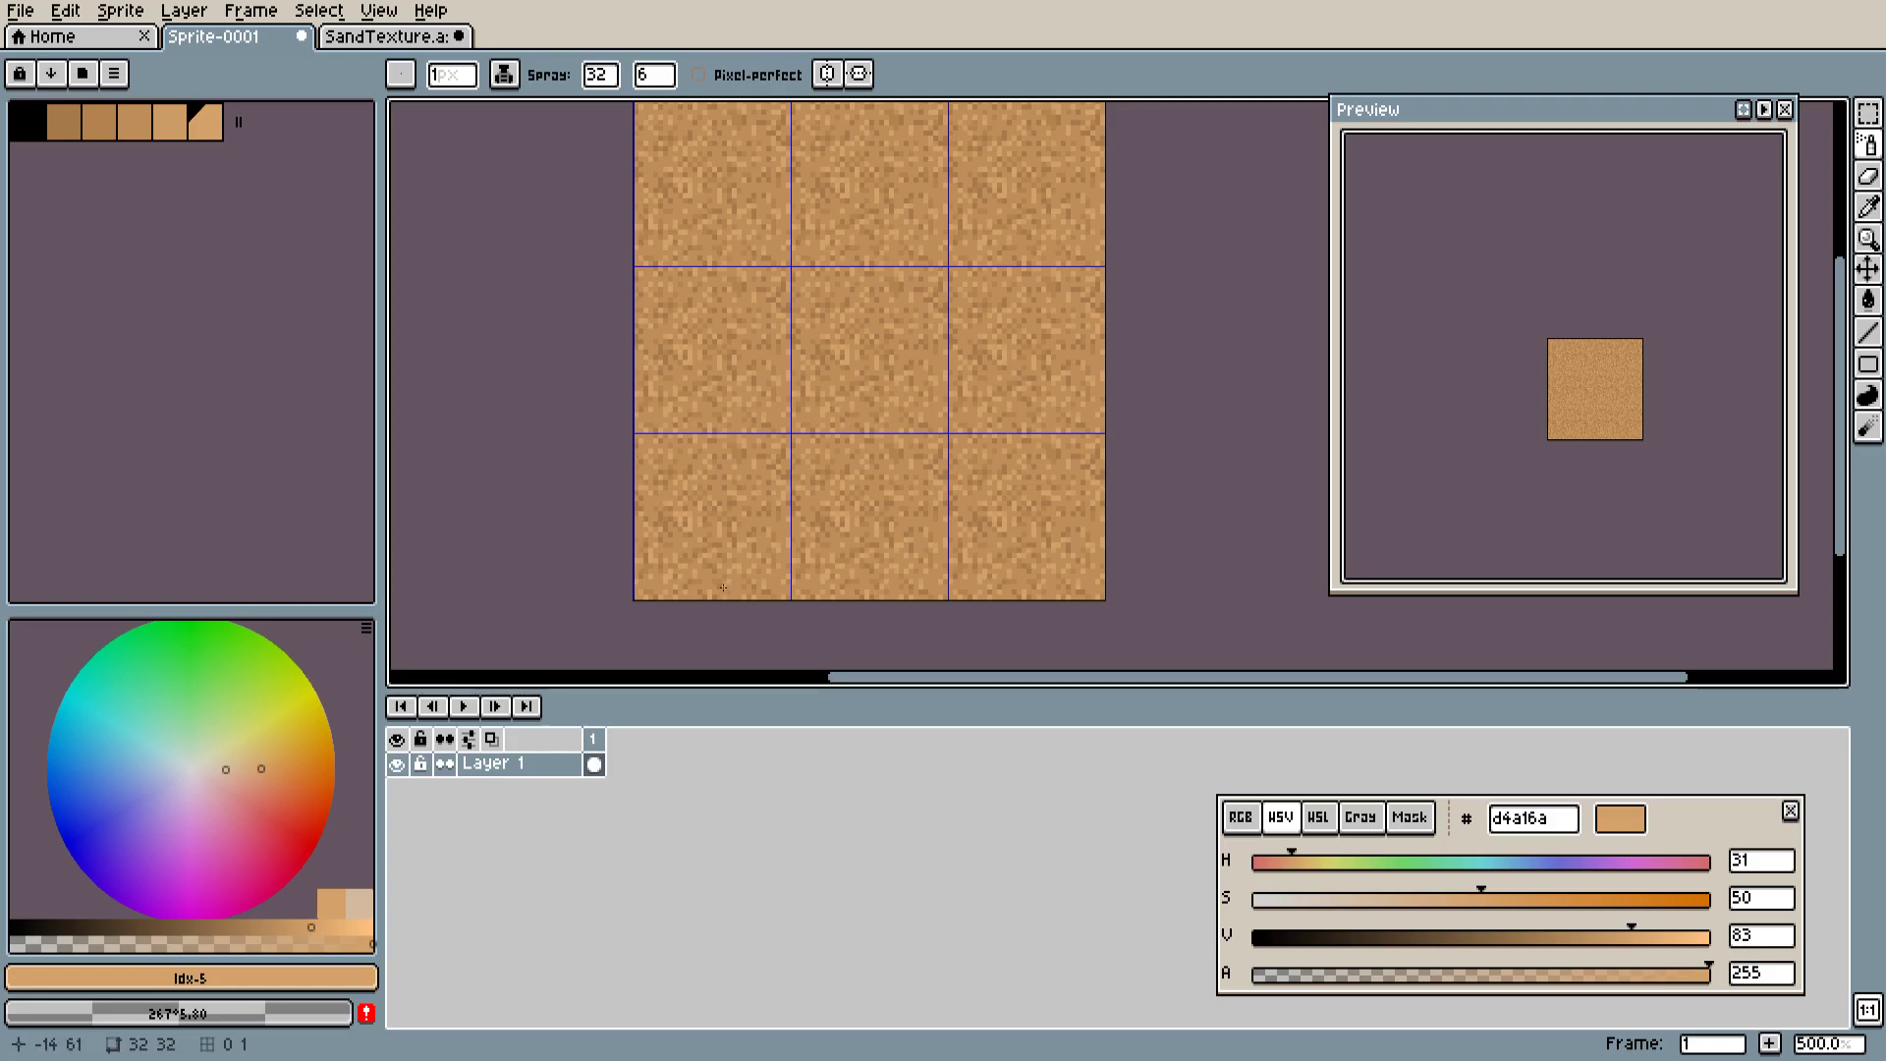
Thin out the speckles by spraying the base colour #bf8e5a over the whole tile.
{"action": "scroll", "coordinate": [1606, 413], "scroll_direction": "up", "scroll_amount": 3}
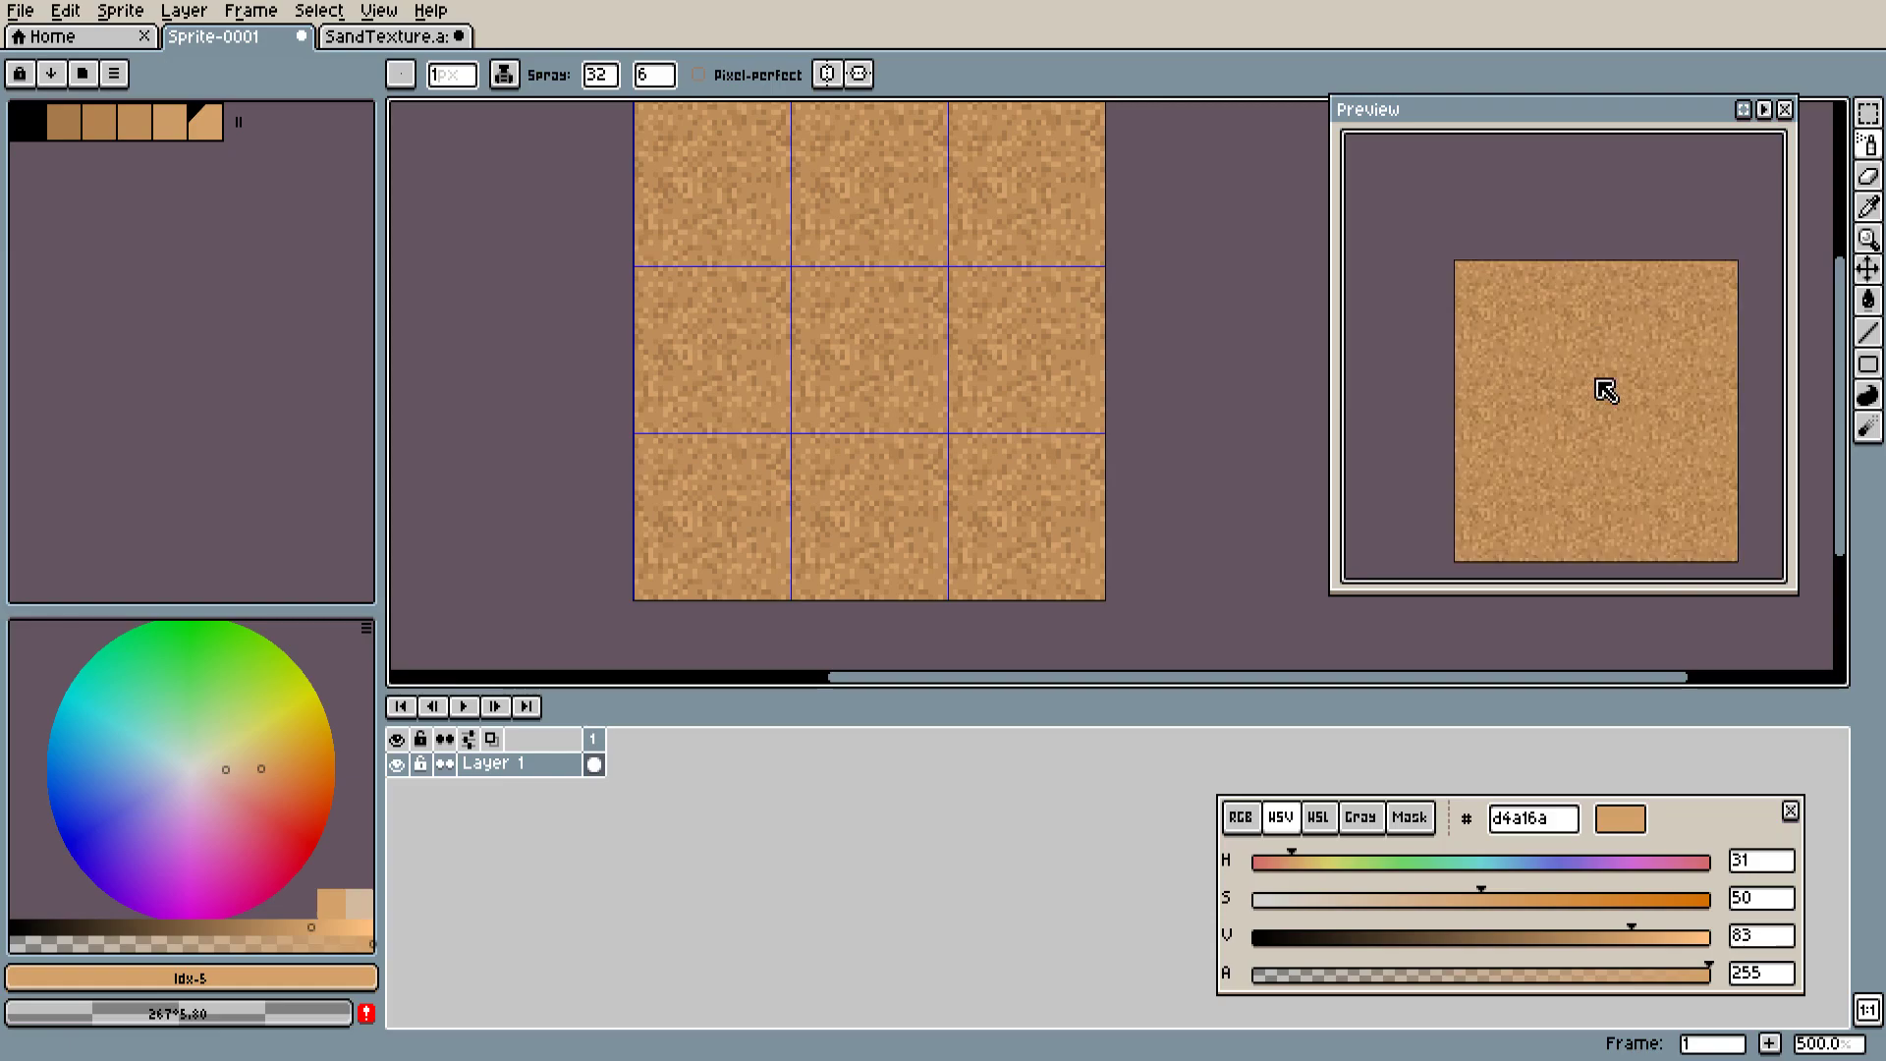
{"action": "left_click_drag", "start_coordinate": [1591, 380], "coordinate": [1553, 345]}
{"action": "left_click", "coordinate": [138, 124]}
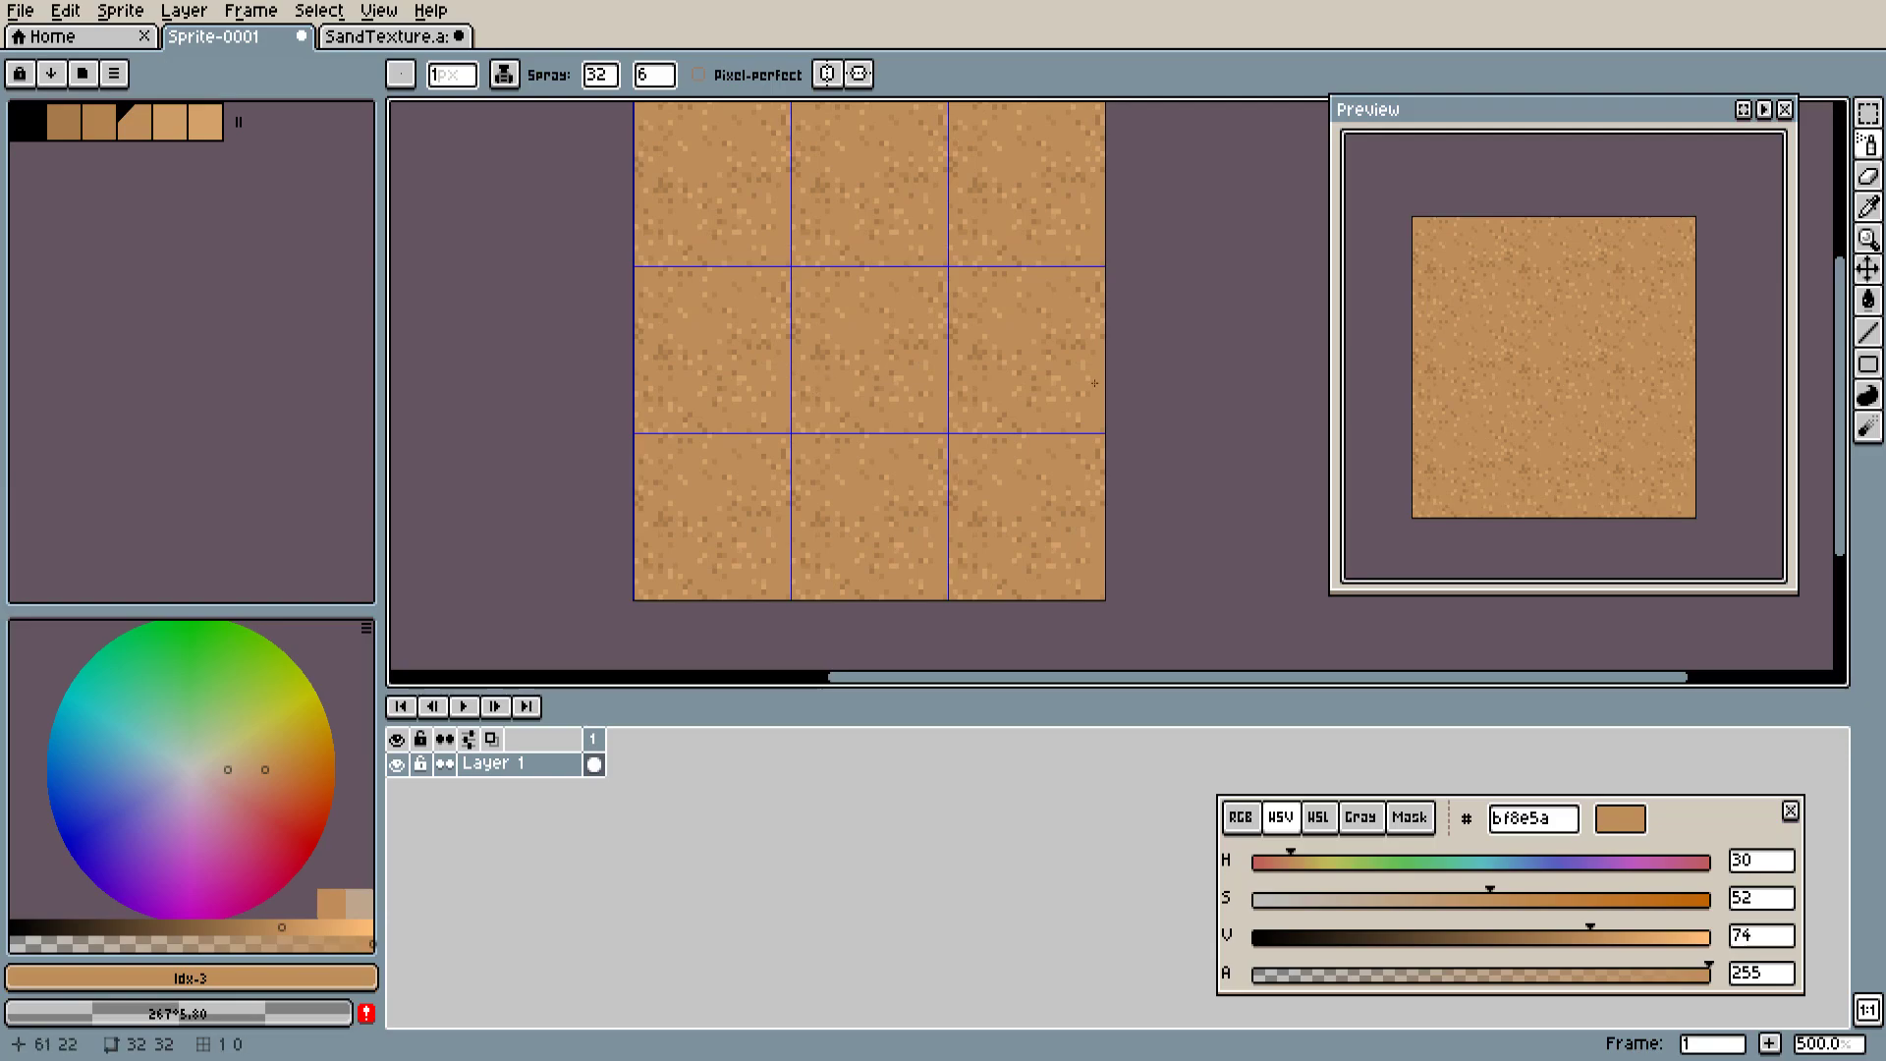
Examine how the repeating sand pattern reads at different zoom levels in the preview and on the canvas.
{"action": "scroll", "coordinate": [1486, 398], "scroll_direction": "down", "scroll_amount": 3}
{"action": "scroll", "coordinate": [1486, 400], "scroll_direction": "up", "scroll_amount": 1}
{"action": "scroll", "coordinate": [1486, 400], "scroll_direction": "down", "scroll_amount": 1}
{"action": "scroll", "coordinate": [1485, 402], "scroll_direction": "up", "scroll_amount": 2}
{"action": "scroll", "coordinate": [1484, 404], "scroll_direction": "down", "scroll_amount": 3}
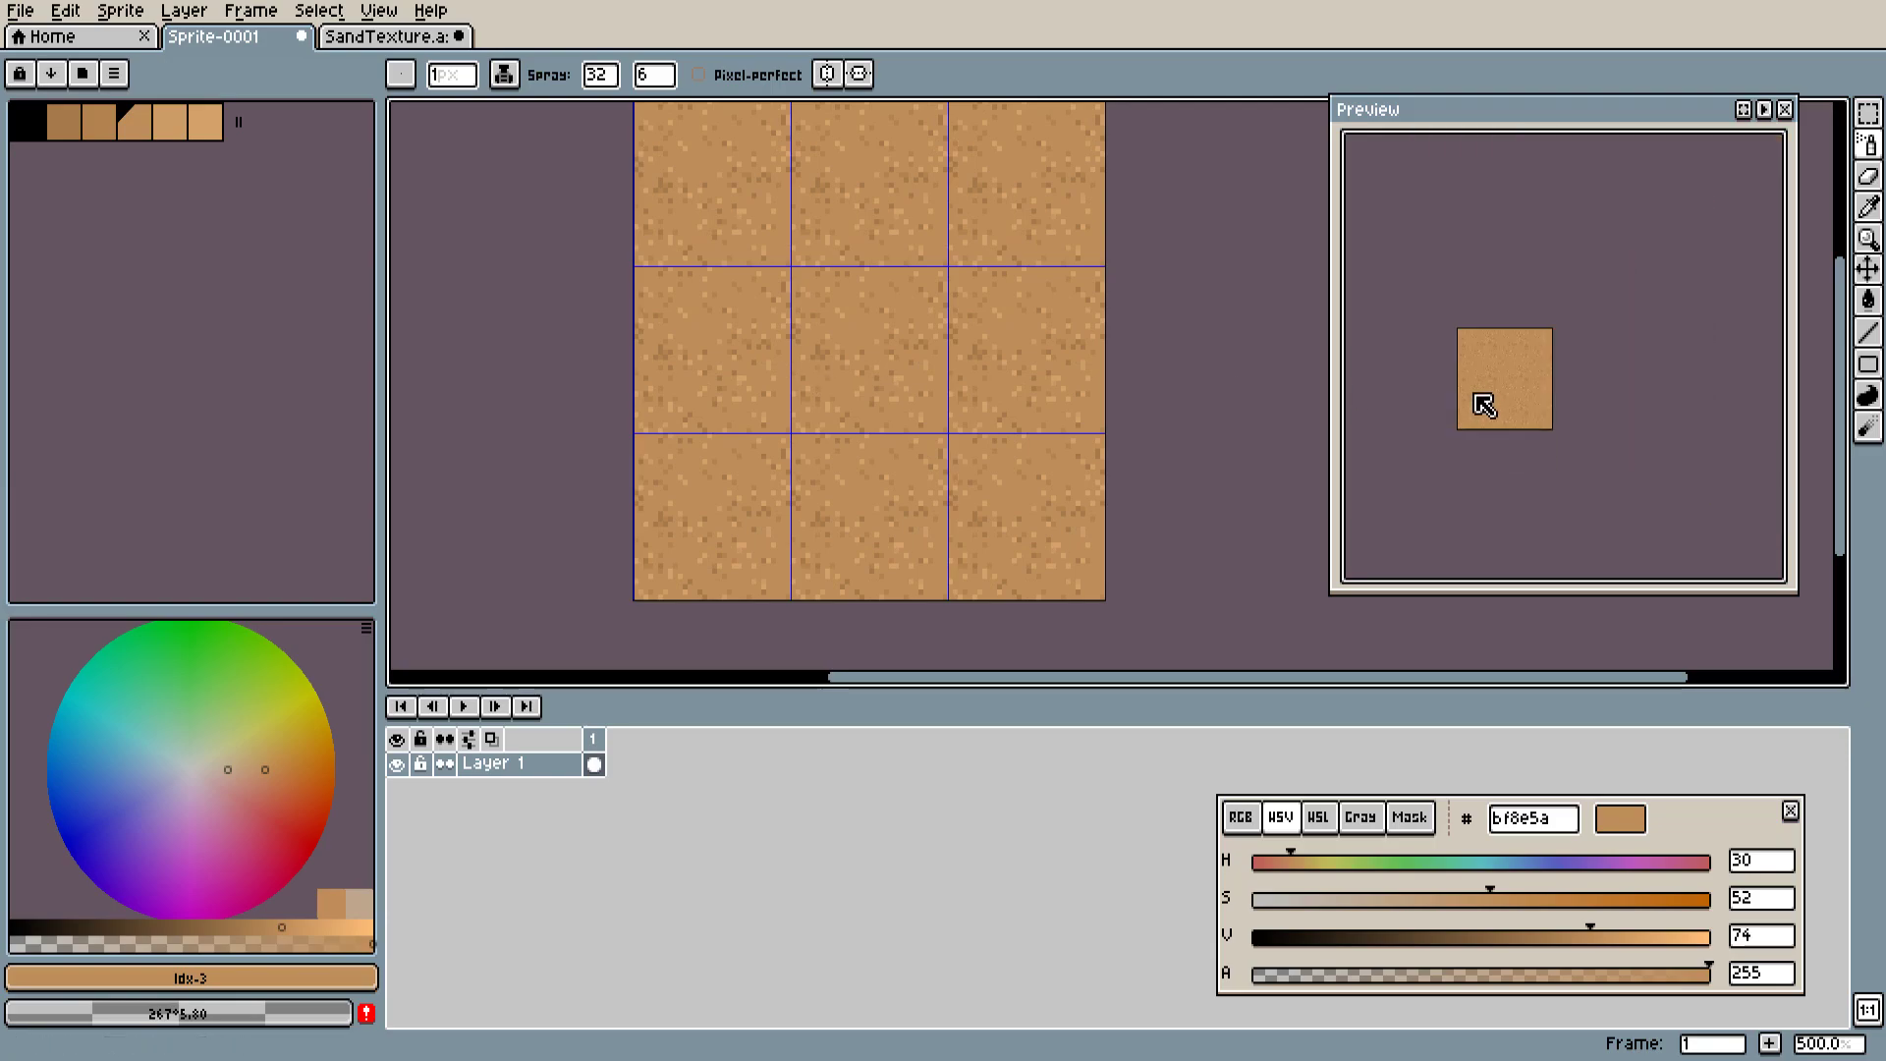
{"action": "scroll", "coordinate": [1484, 404], "scroll_direction": "up", "scroll_amount": 1}
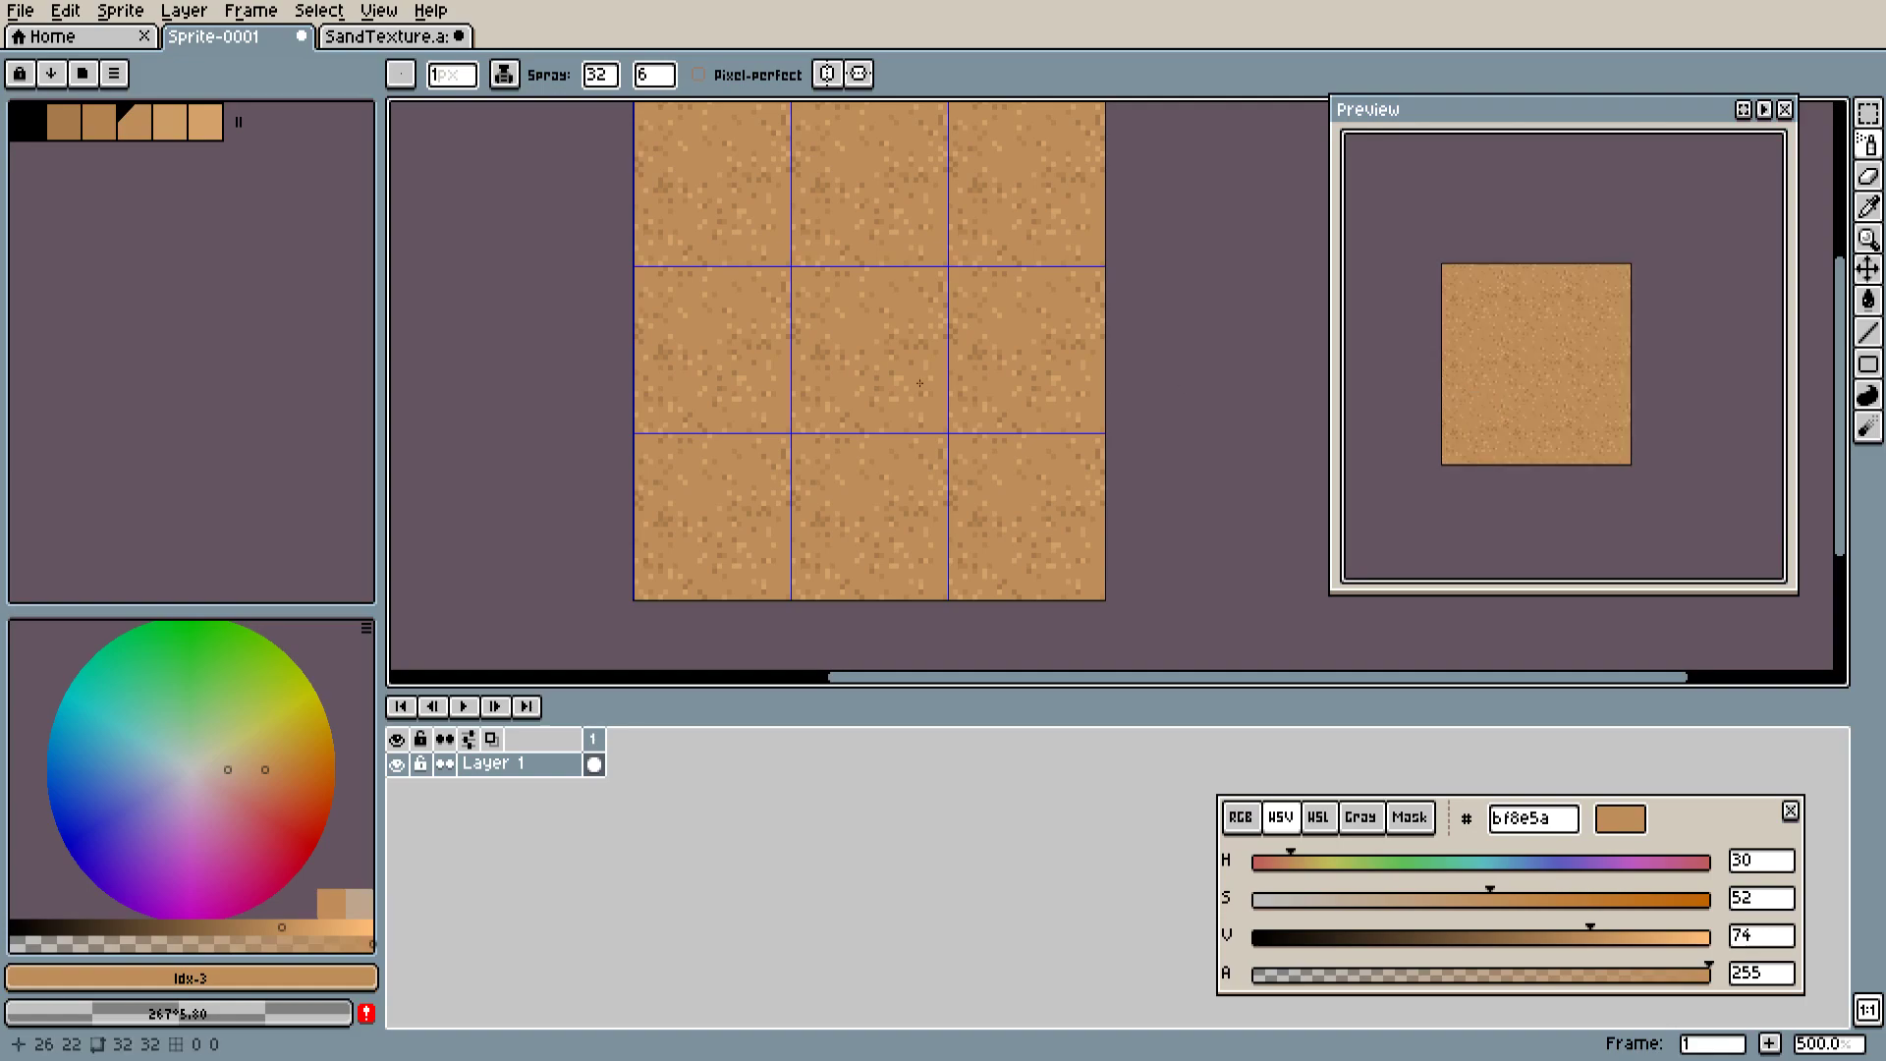
{"action": "key", "text": "minus"}
{"action": "key", "text": "minus"}
{"action": "key", "text": "minus"}
{"action": "key", "text": "minus"}
{"action": "scroll", "coordinate": [1513, 434], "scroll_direction": "down", "scroll_amount": 1}
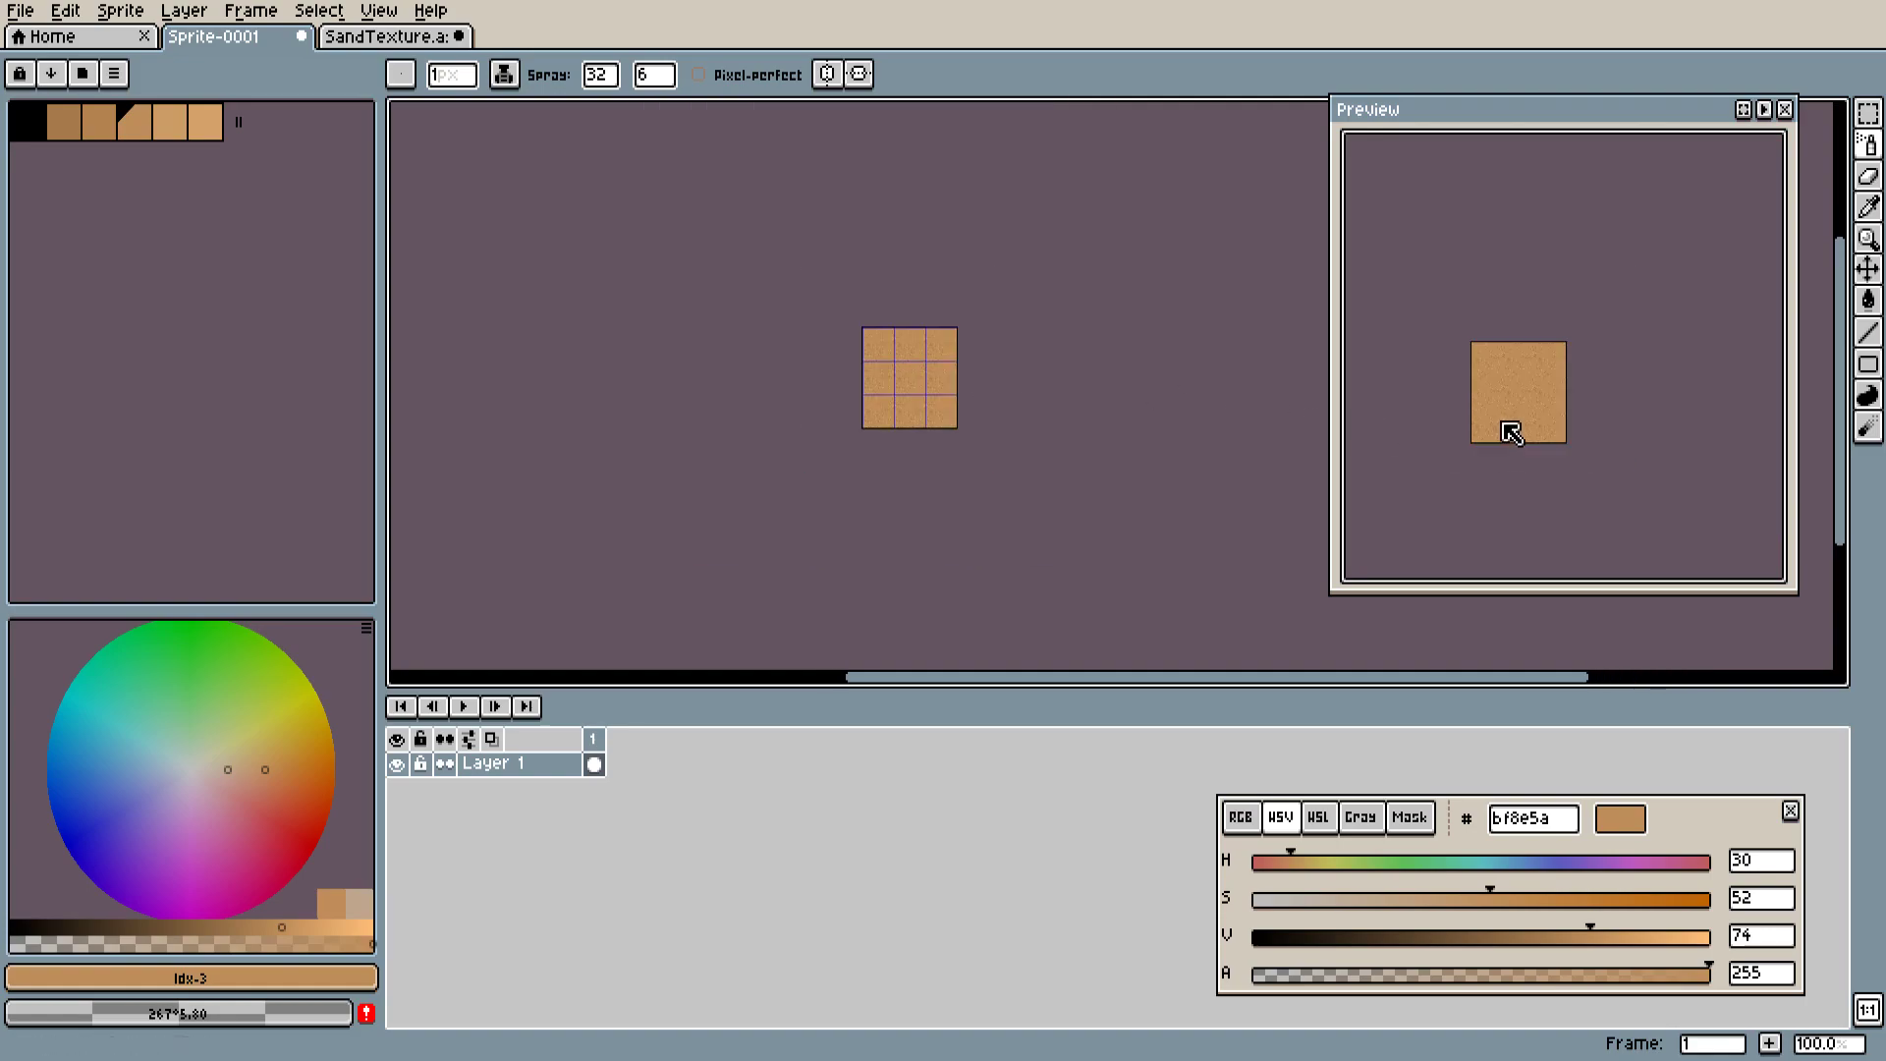
{"action": "key", "text": "plus"}
{"action": "key", "text": "plus"}
{"action": "key", "text": "plus"}
{"action": "left_click_drag", "start_coordinate": [1487, 412], "coordinate": [1539, 389]}
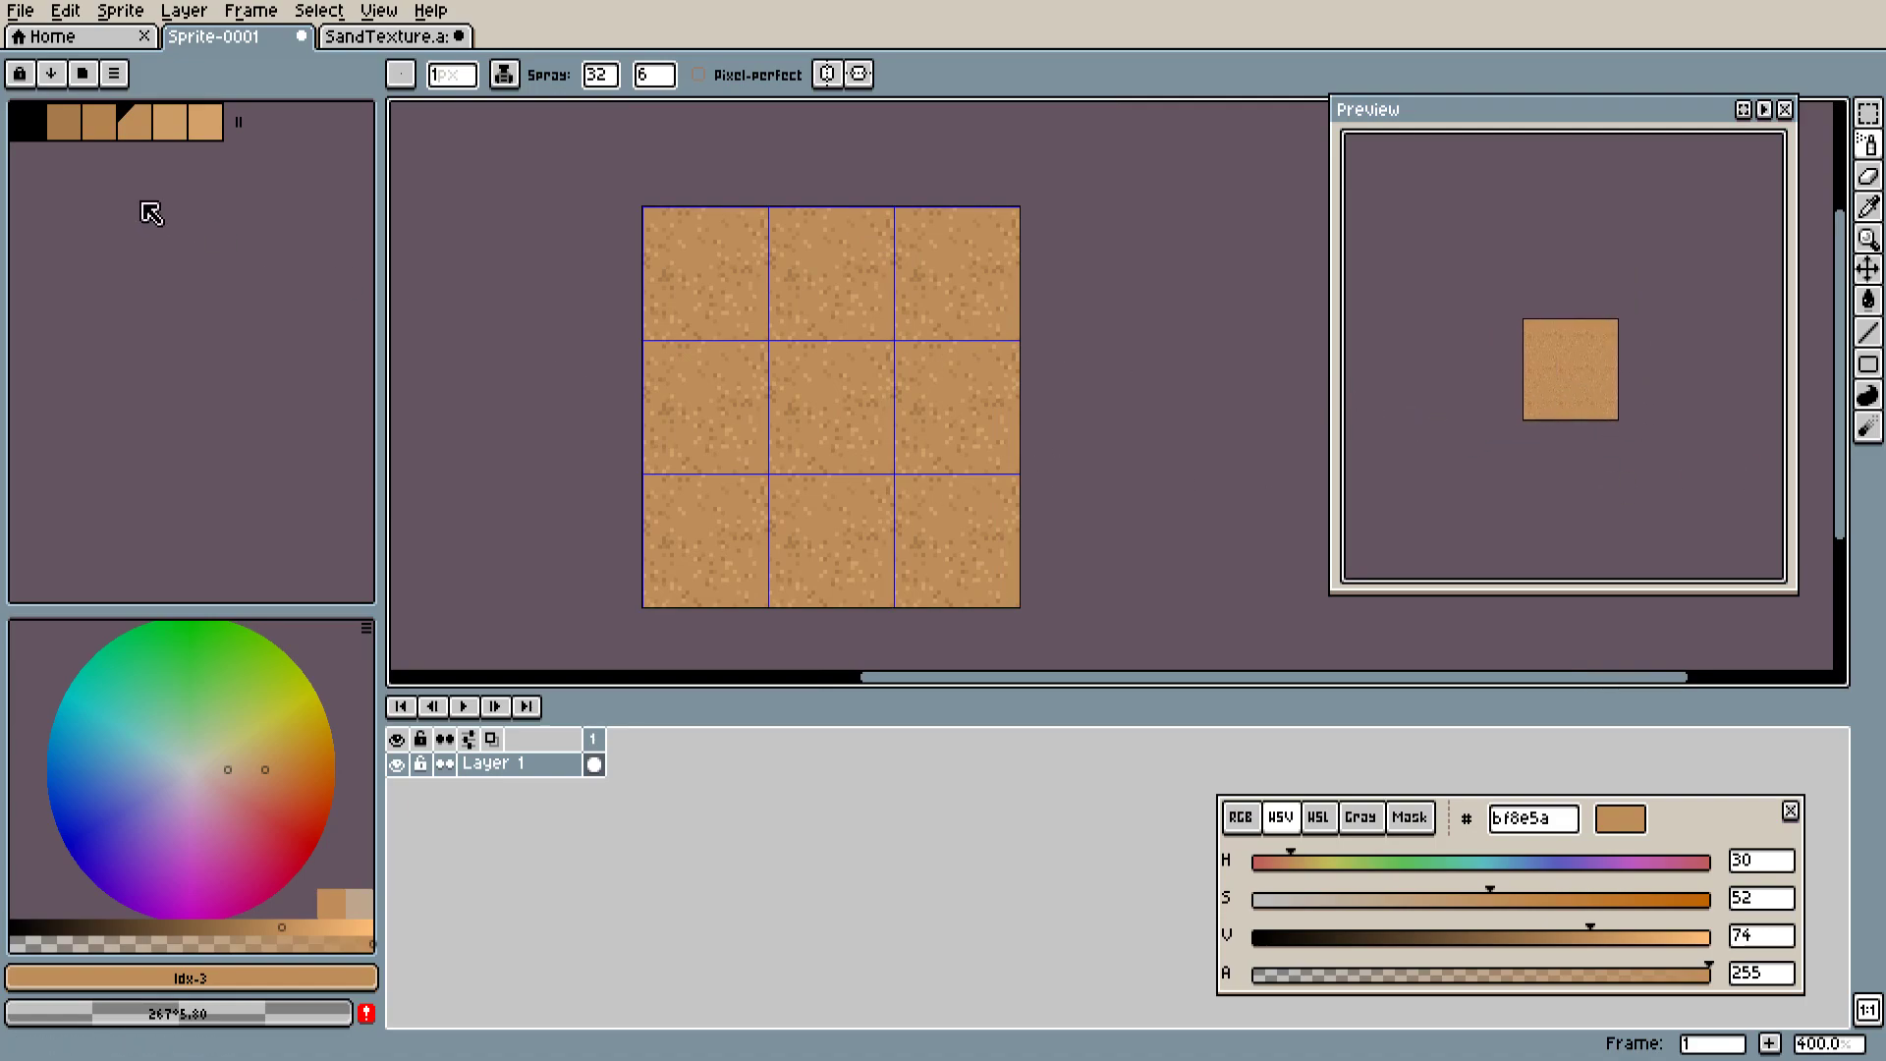
Spray darker patches in #a67a4b on the tile with a spray width of 10 and then 4.
{"action": "left_click", "coordinate": [28, 122]}
{"action": "left_click", "coordinate": [63, 122]}
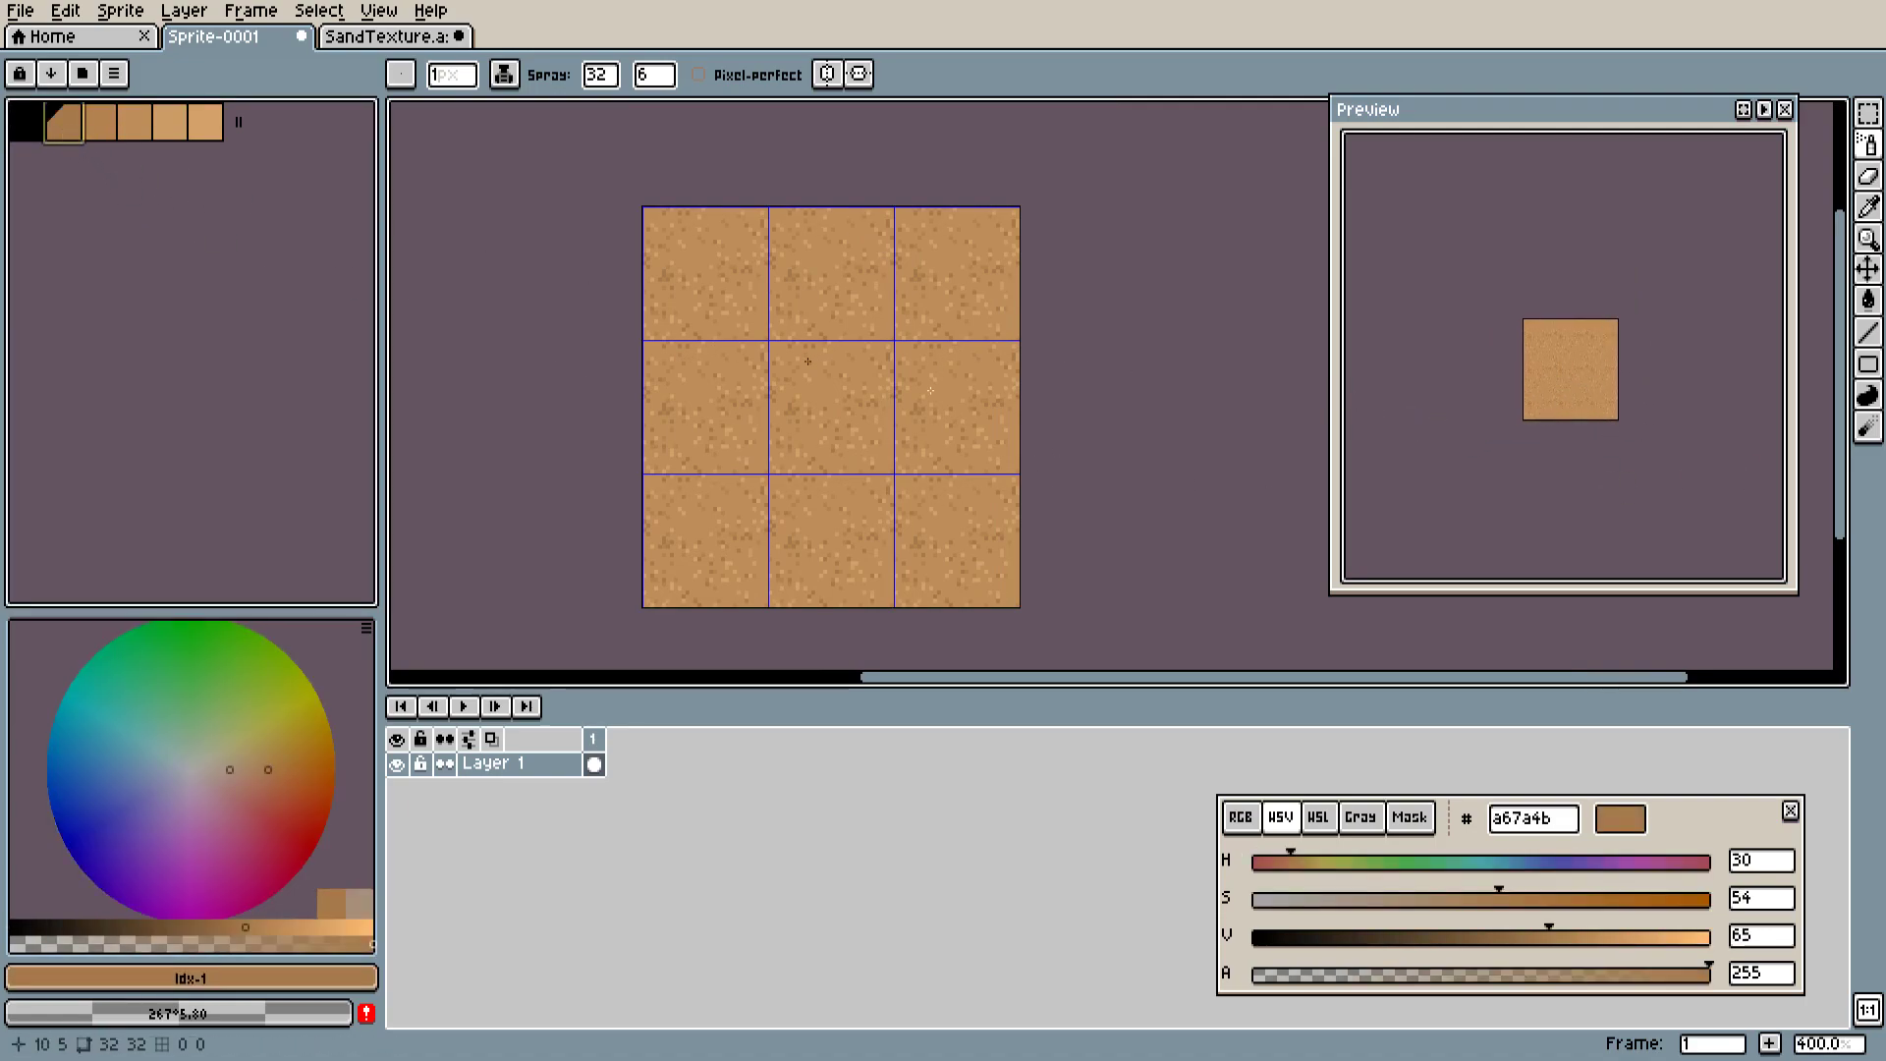
{"action": "mouse_move", "coordinate": [600, 74]}
{"action": "left_mouse_down"}
{"action": "mouse_move", "coordinate": [625, 114]}
{"action": "mouse_move", "coordinate": [661, 114]}
{"action": "left_mouse_up"}
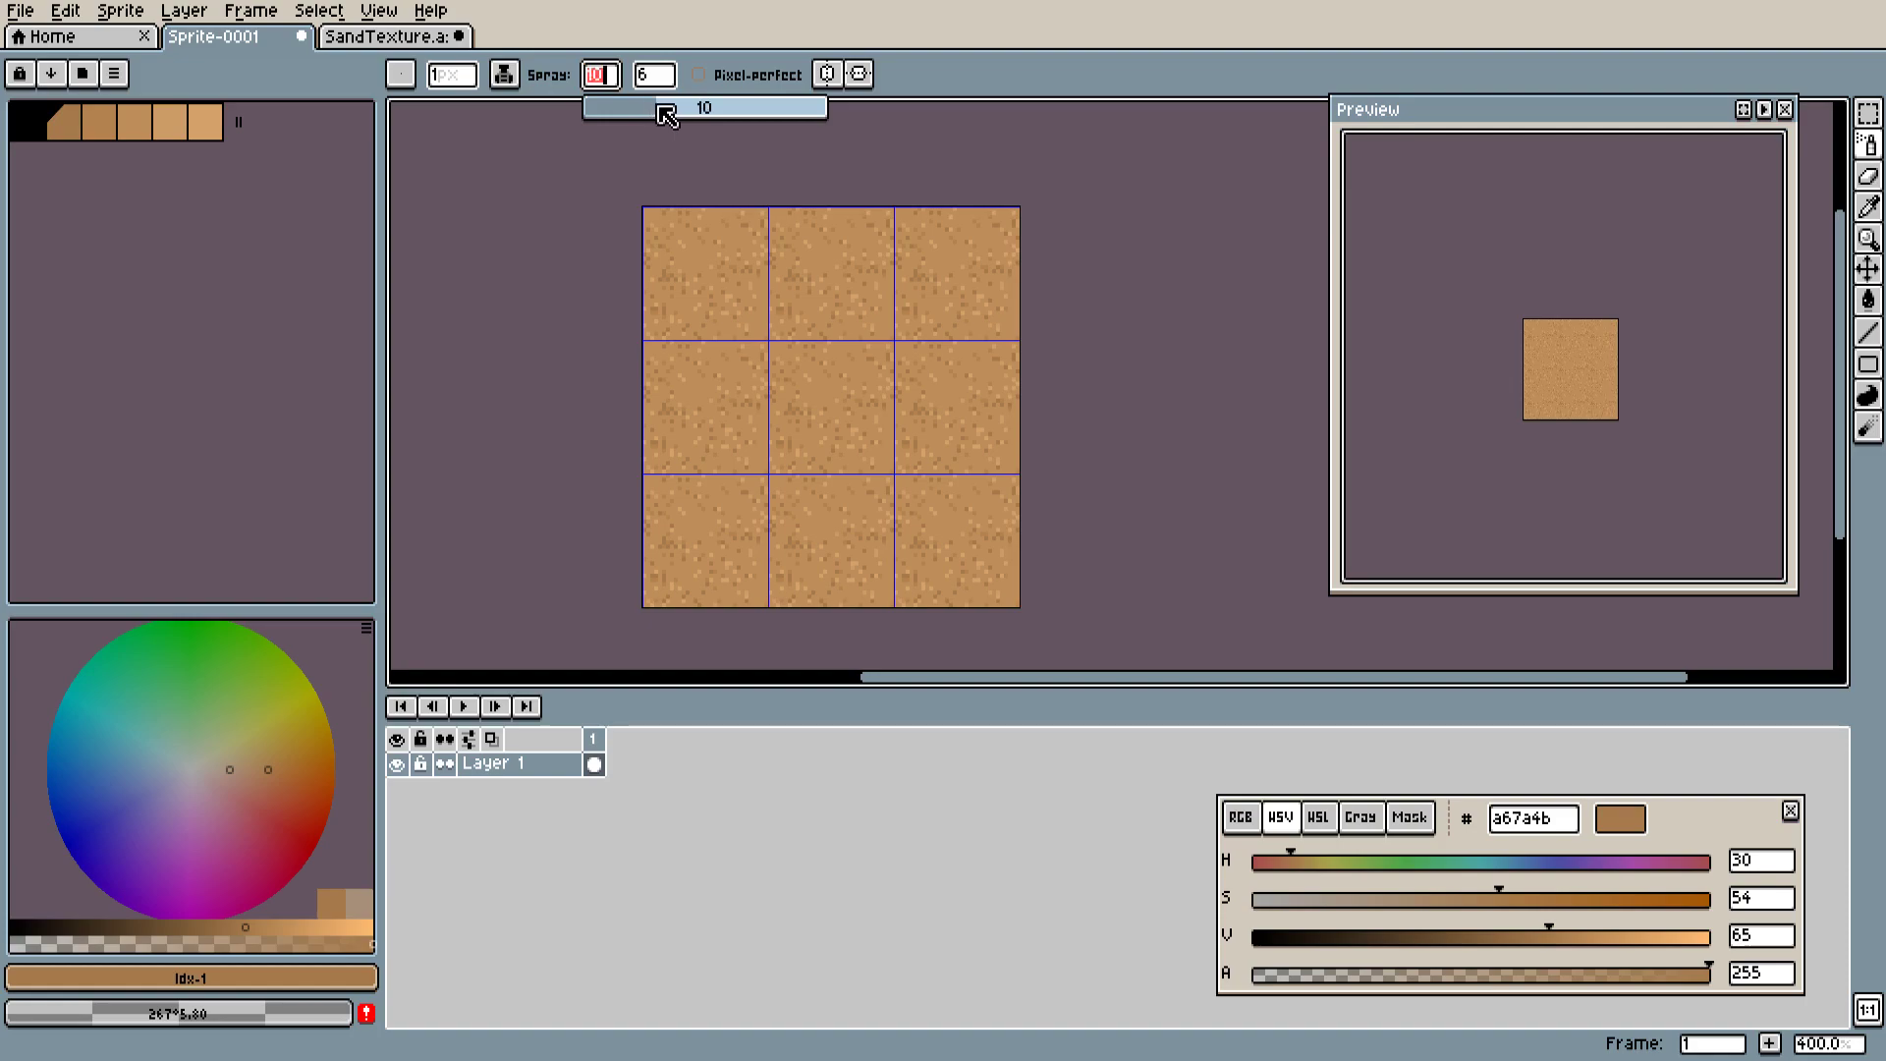
{"action": "left_click", "coordinate": [771, 370]}
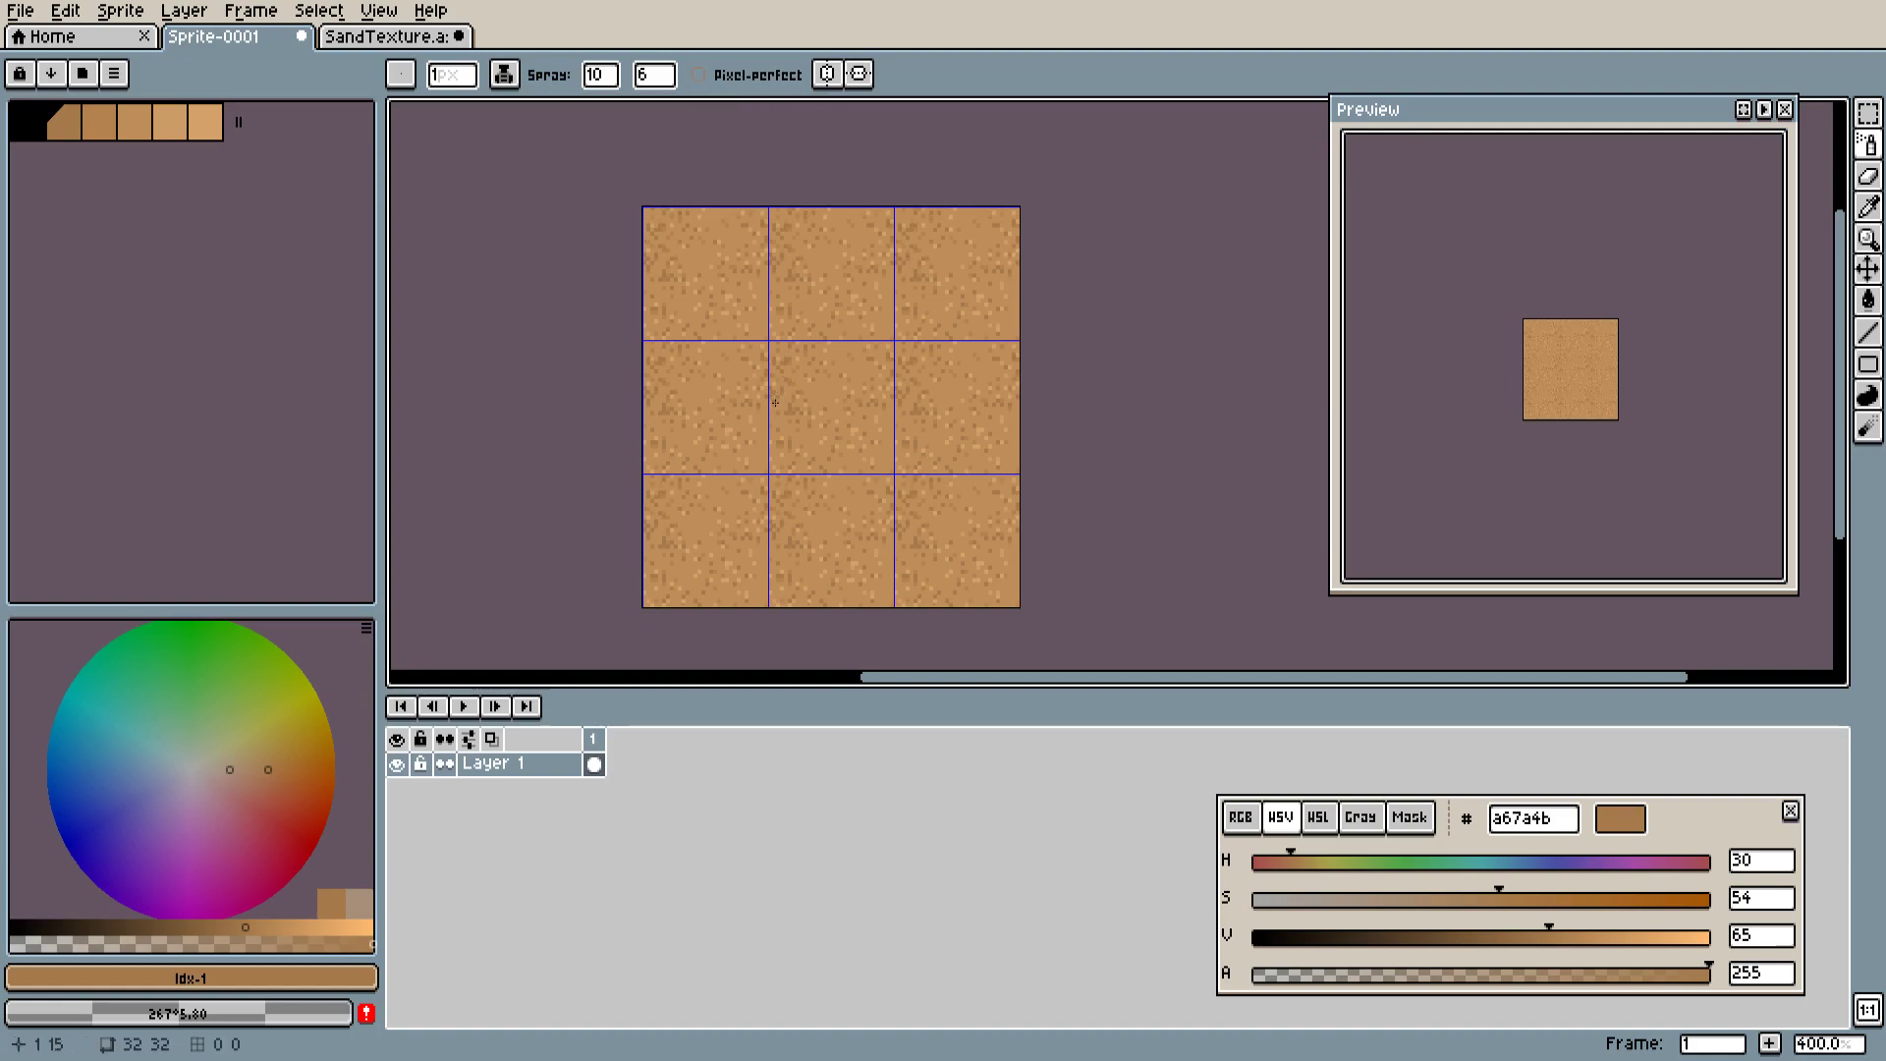
{"action": "left_click", "coordinate": [835, 324]}
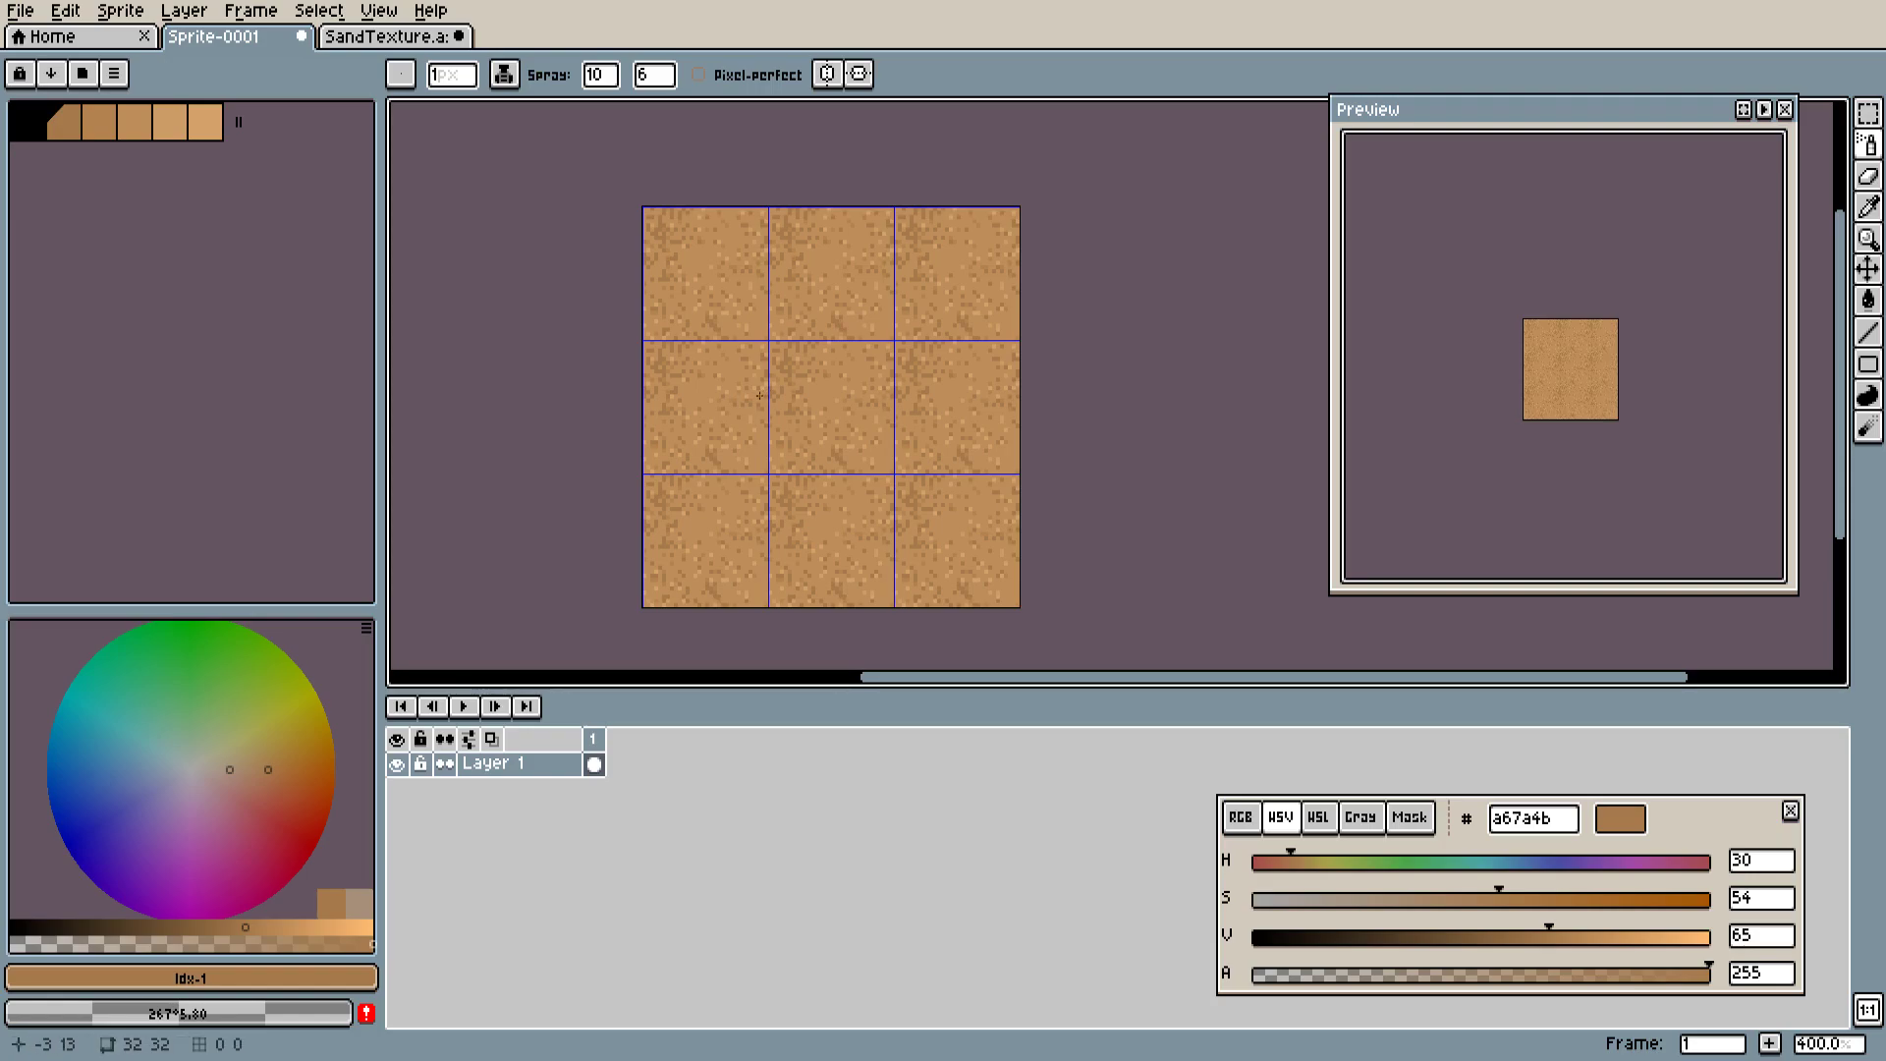
{"action": "left_click", "coordinate": [613, 76]}
{"action": "left_click_drag", "start_coordinate": [623, 110], "coordinate": [610, 110]}
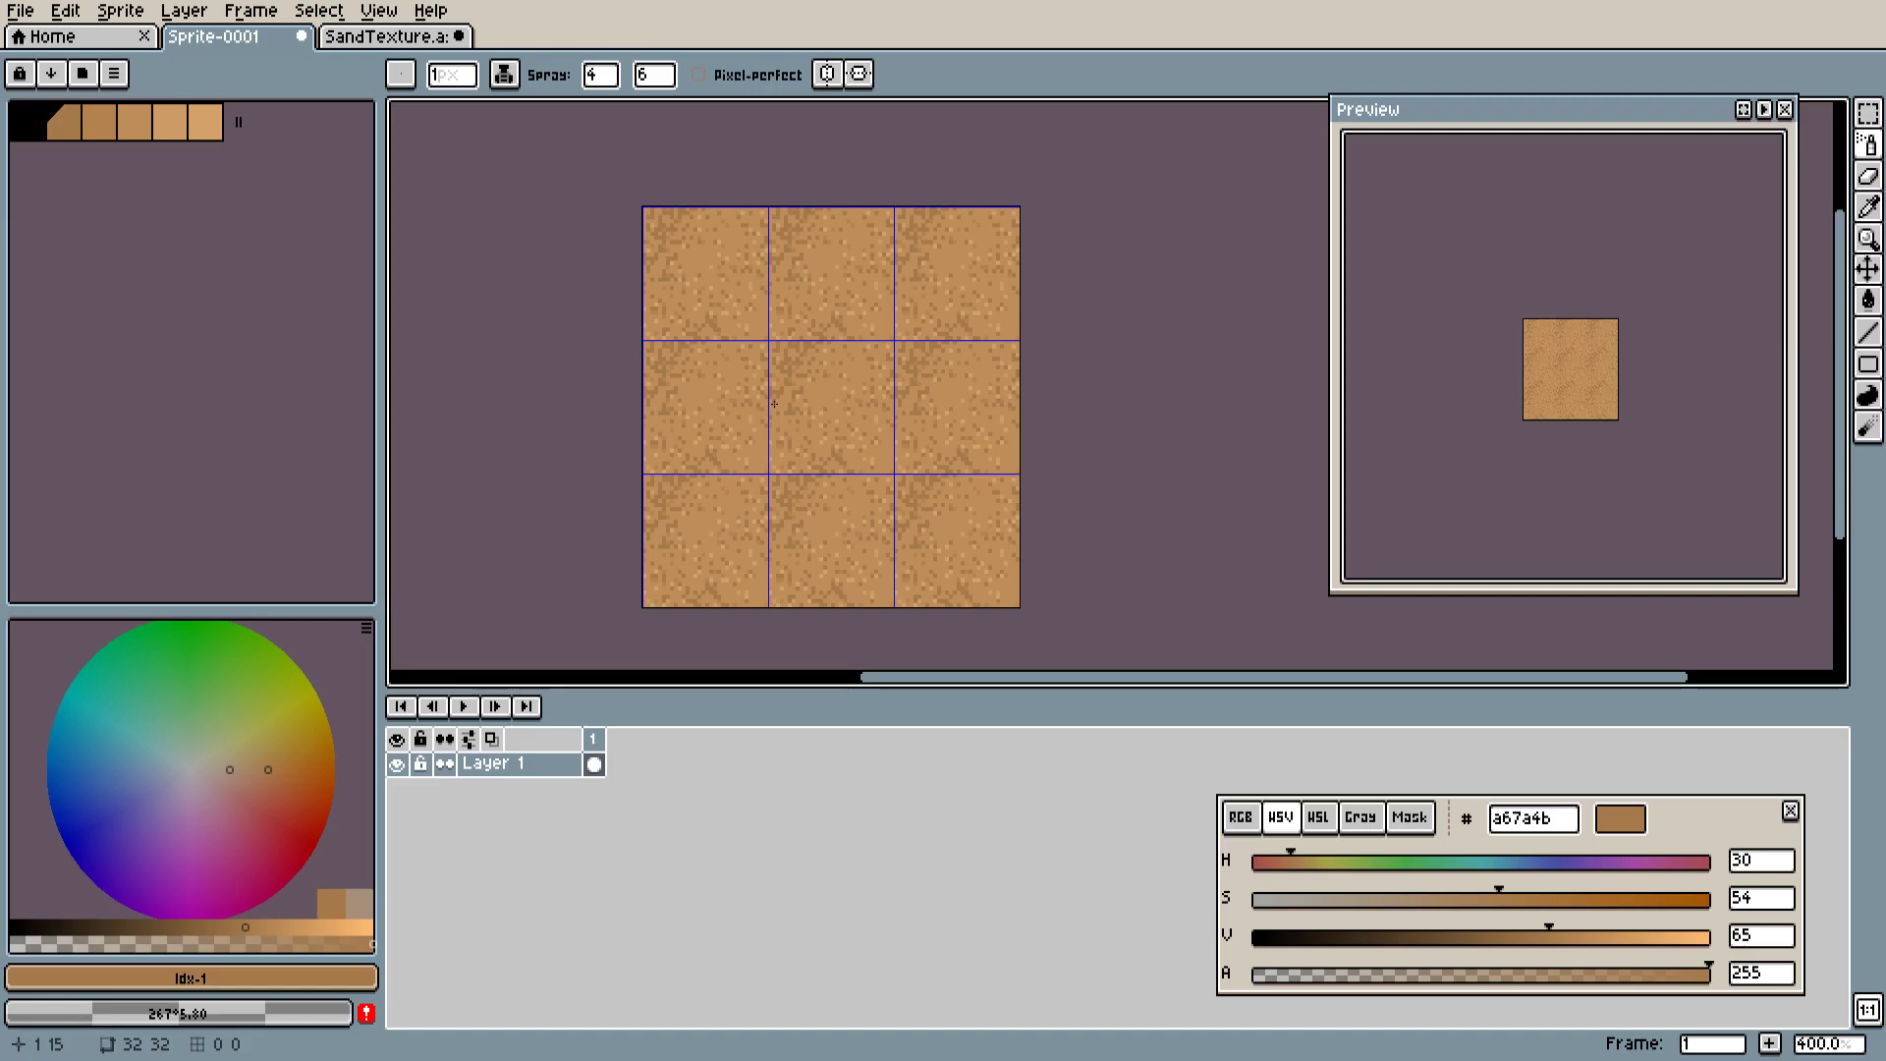
Add small speckle patches at spray width 4 in #cc9c66 and #d4a16a, then #a67a4b and #d4a16a again.
{"action": "left_click", "coordinate": [180, 141]}
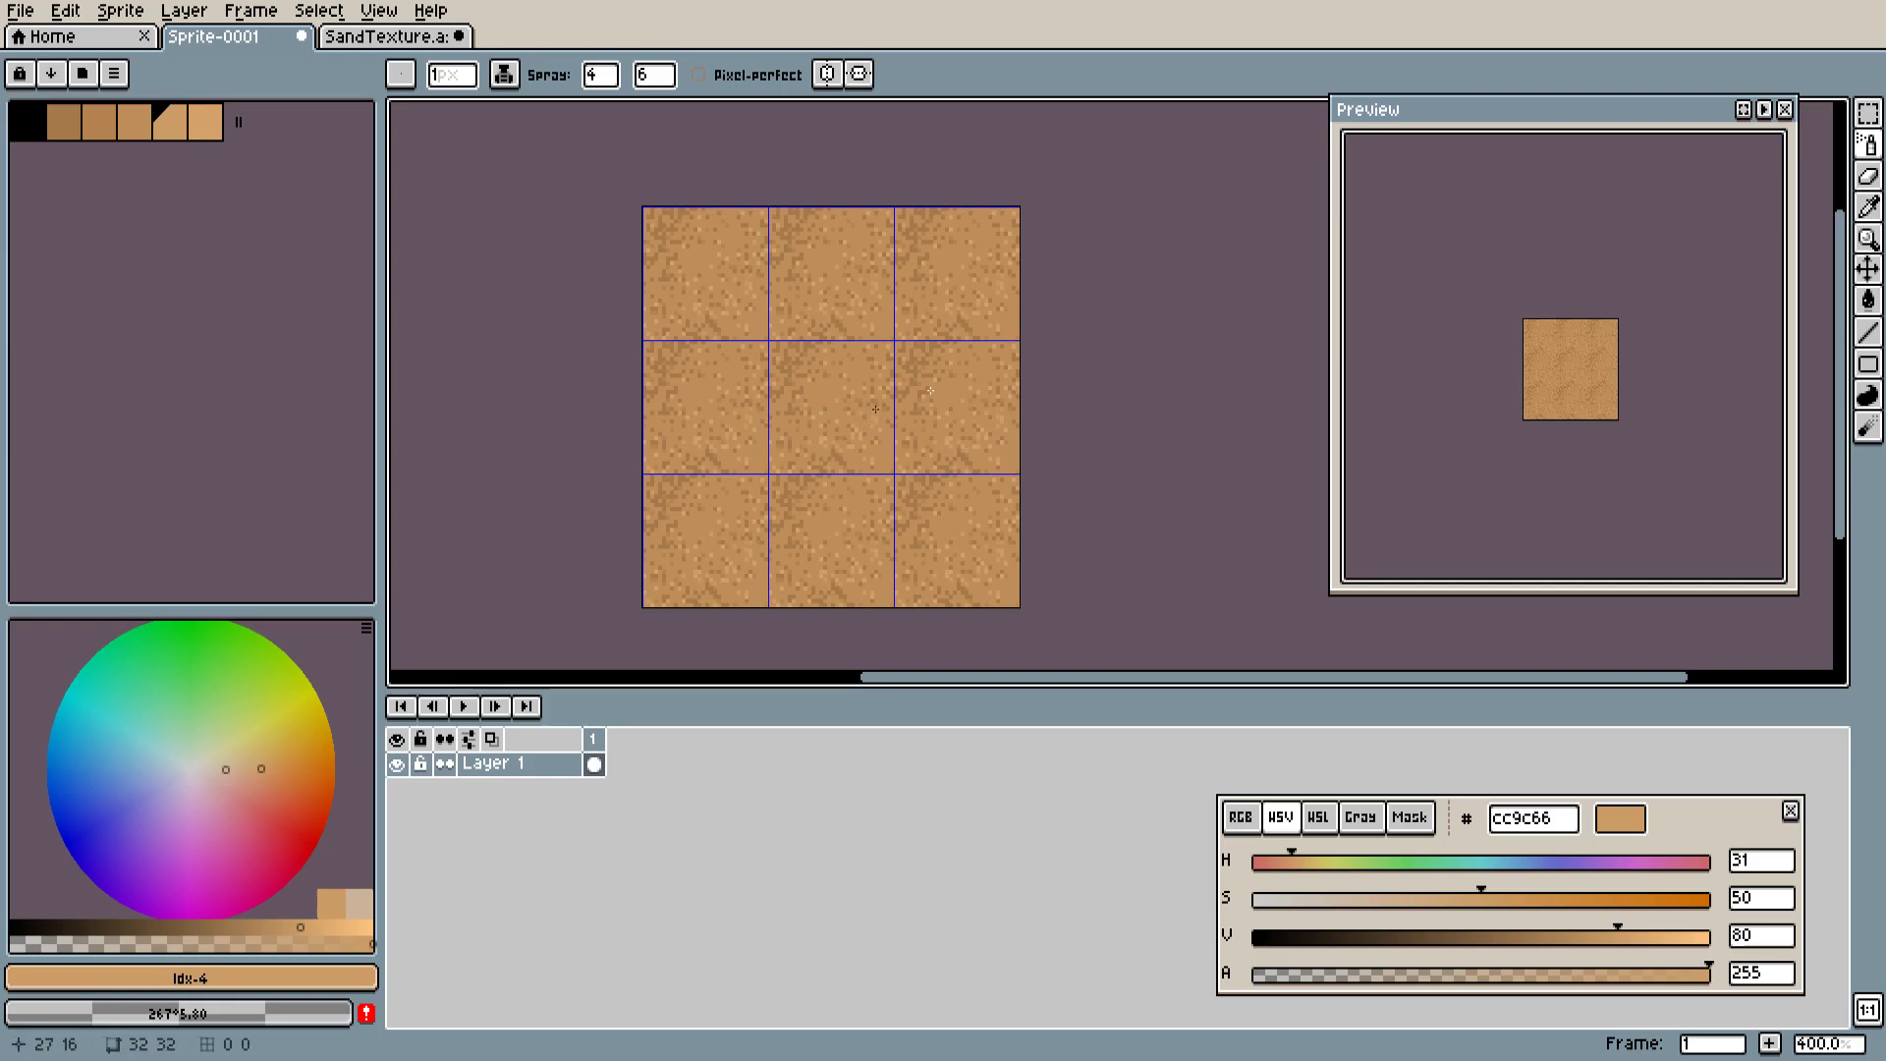
{"action": "left_click", "coordinate": [204, 122]}
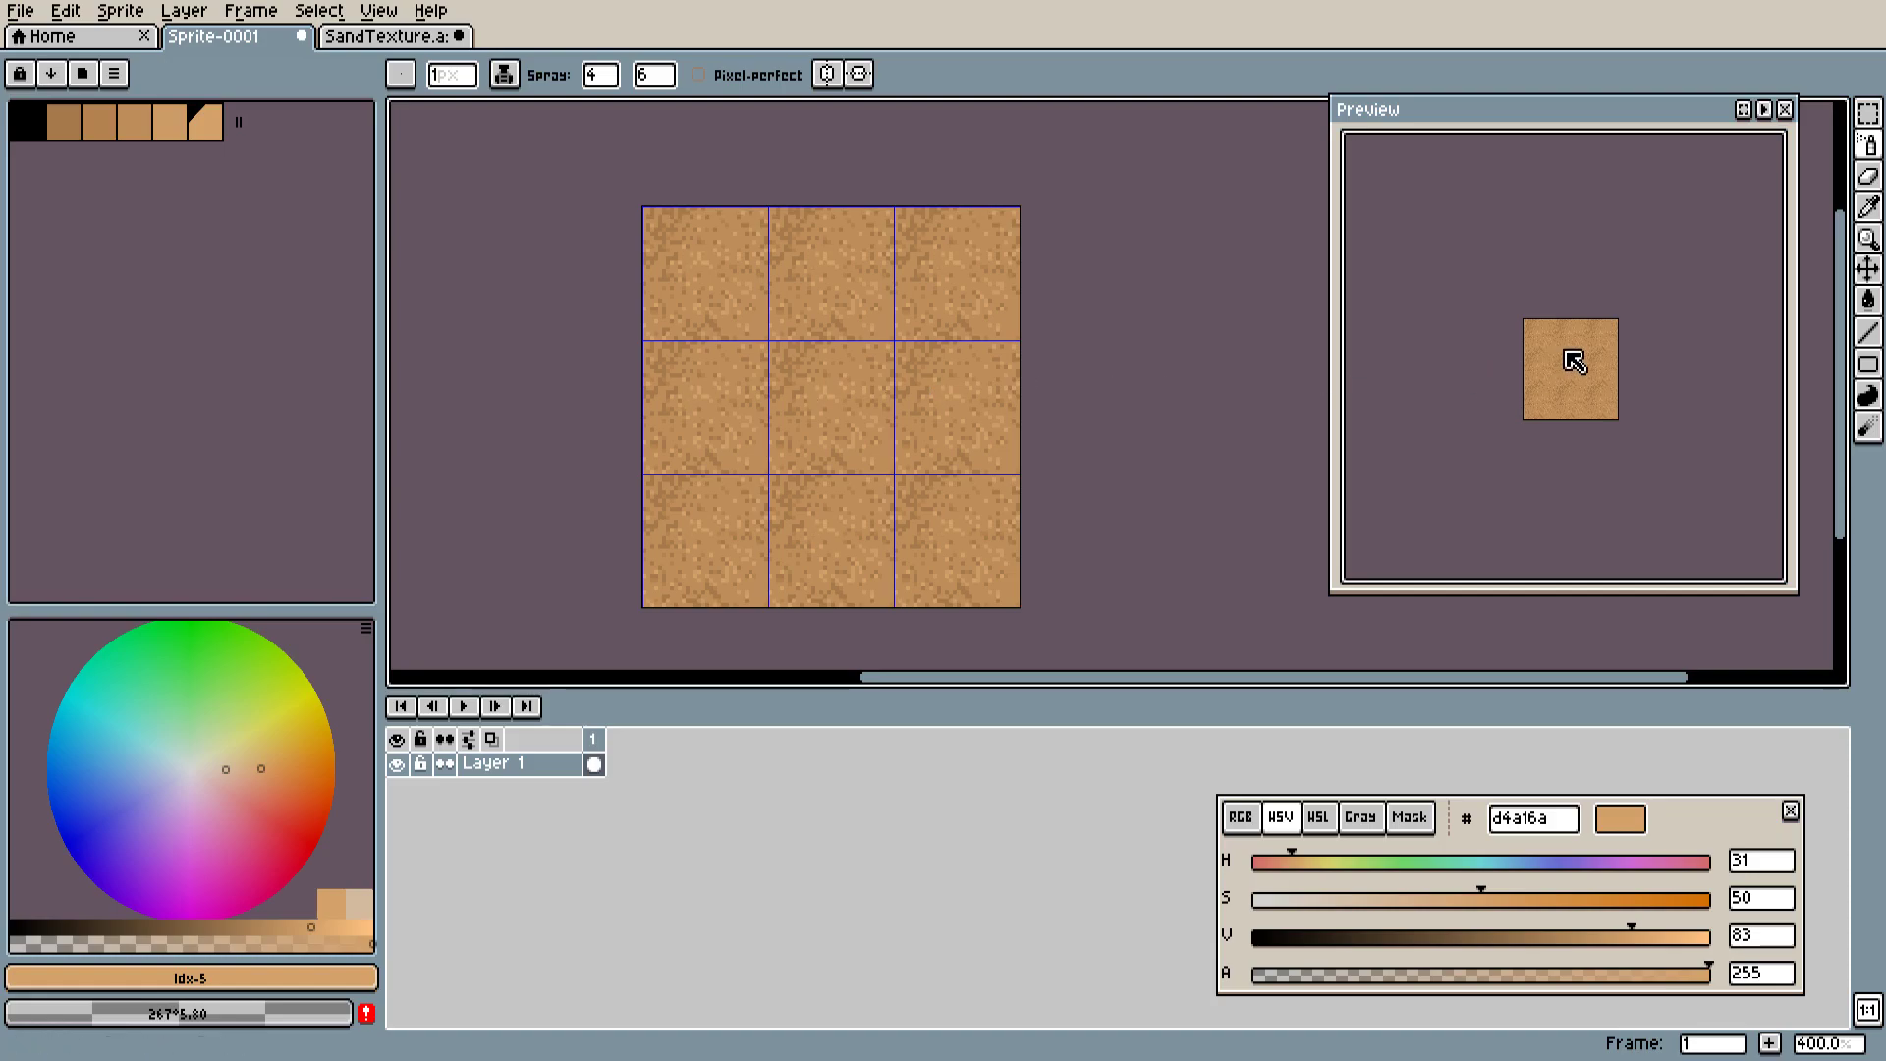
{"action": "left_click", "coordinate": [62, 122]}
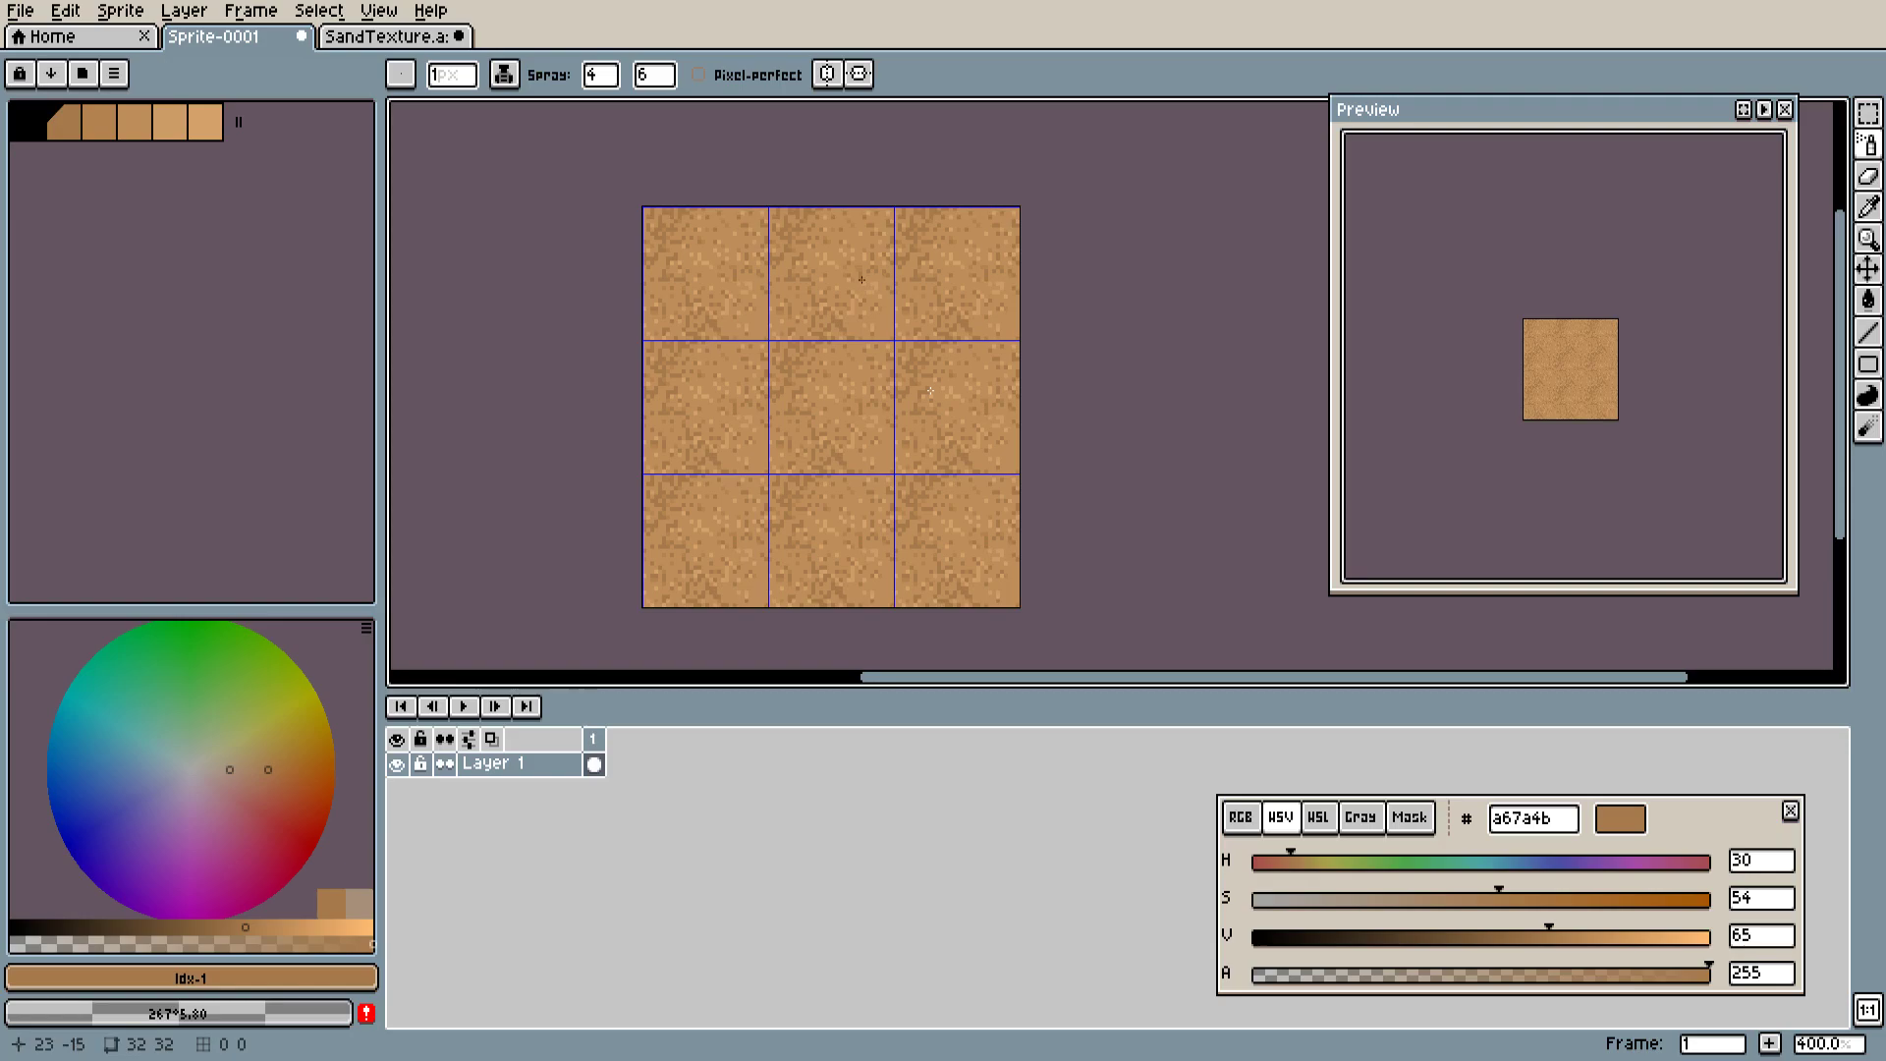
{"action": "left_click", "coordinate": [208, 123]}
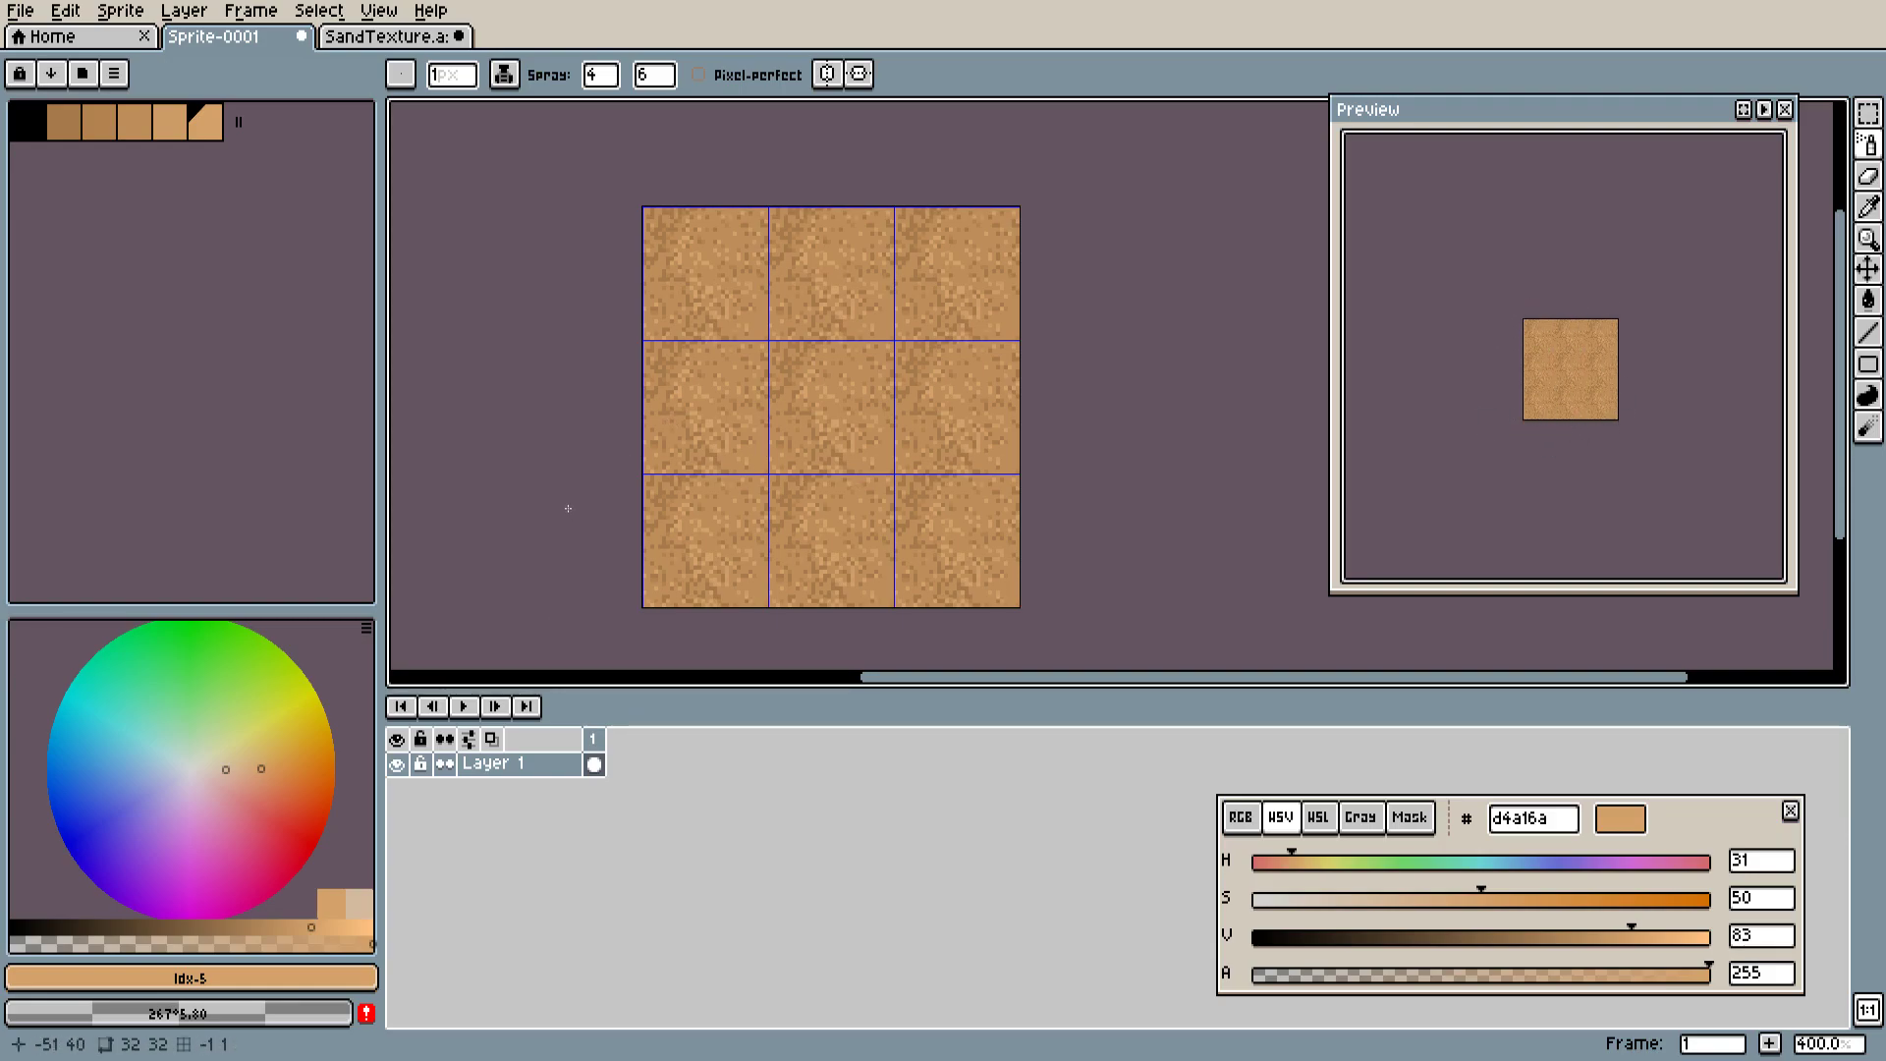
Set the spray width to 32 and respray the whole tile in #bf8e5a, #a67a4b and #cc9c66.
{"action": "left_click", "coordinate": [132, 126]}
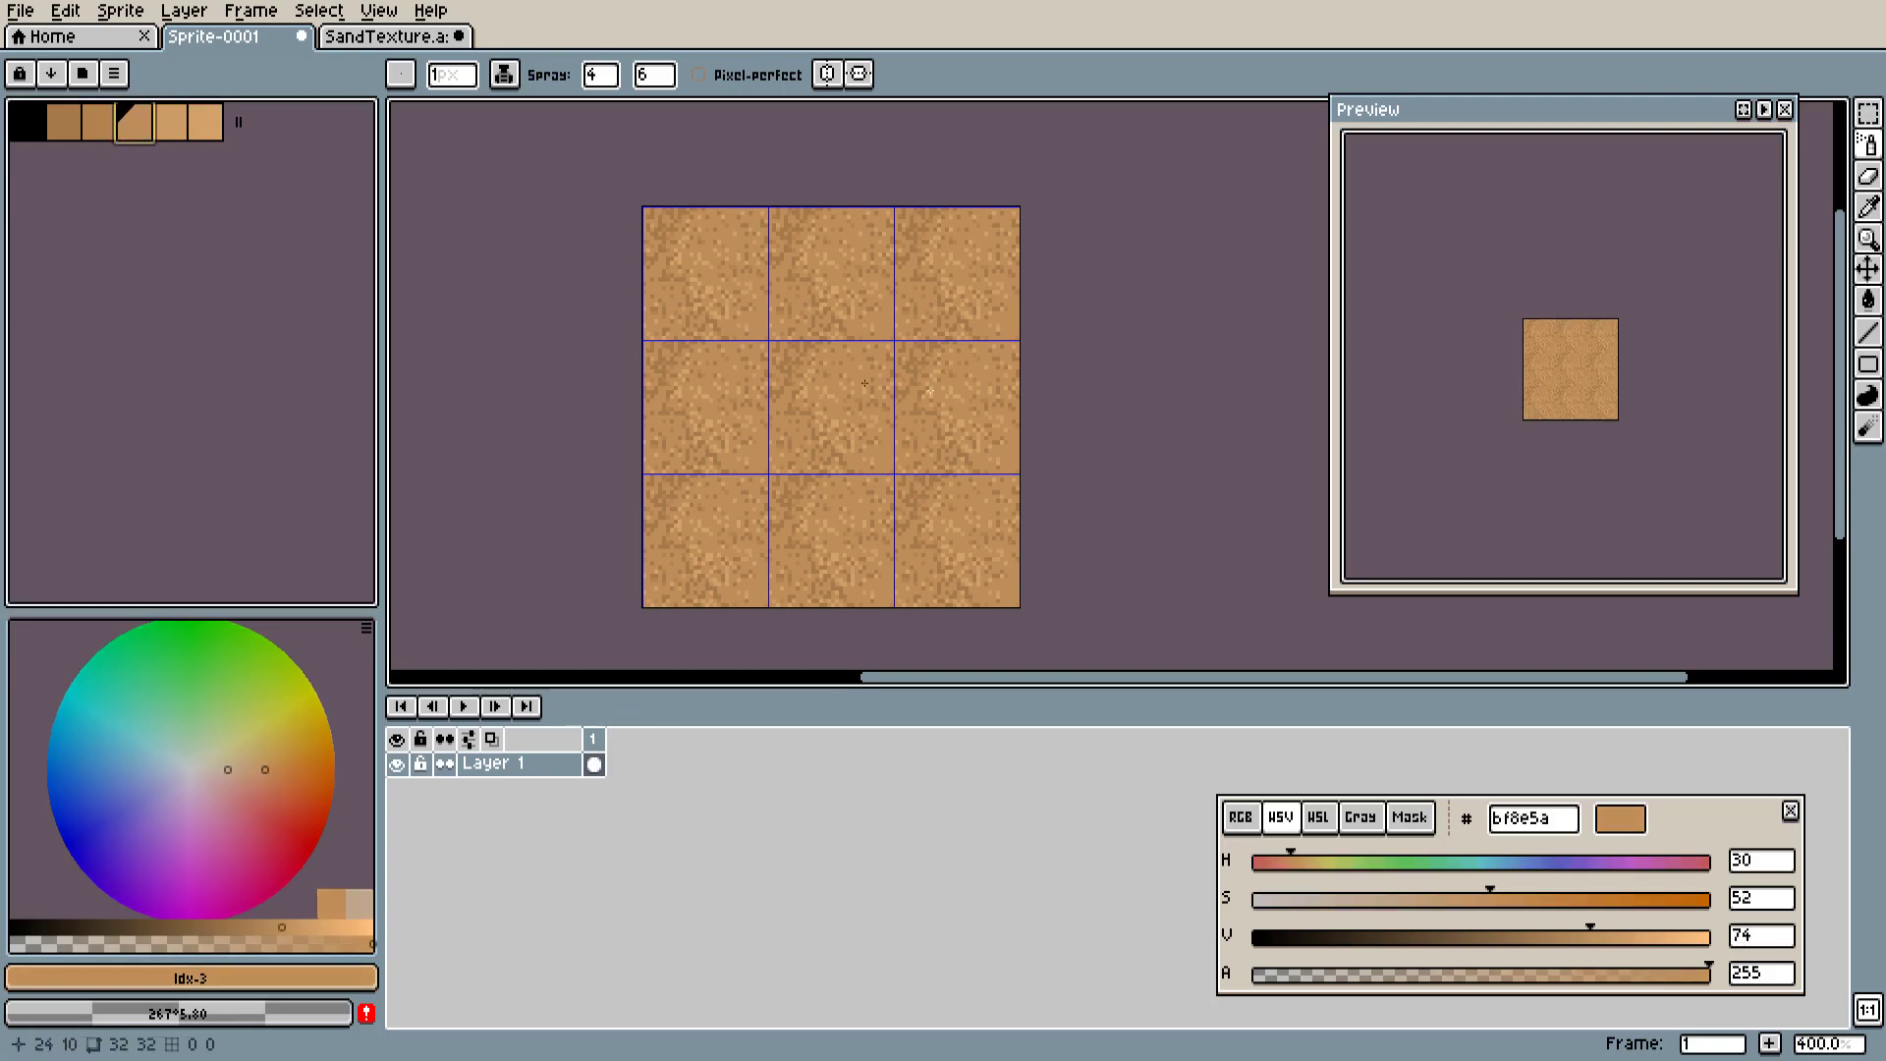
{"action": "left_click", "coordinate": [608, 75]}
{"action": "left_click_drag", "start_coordinate": [623, 108], "coordinate": [1194, 168]}
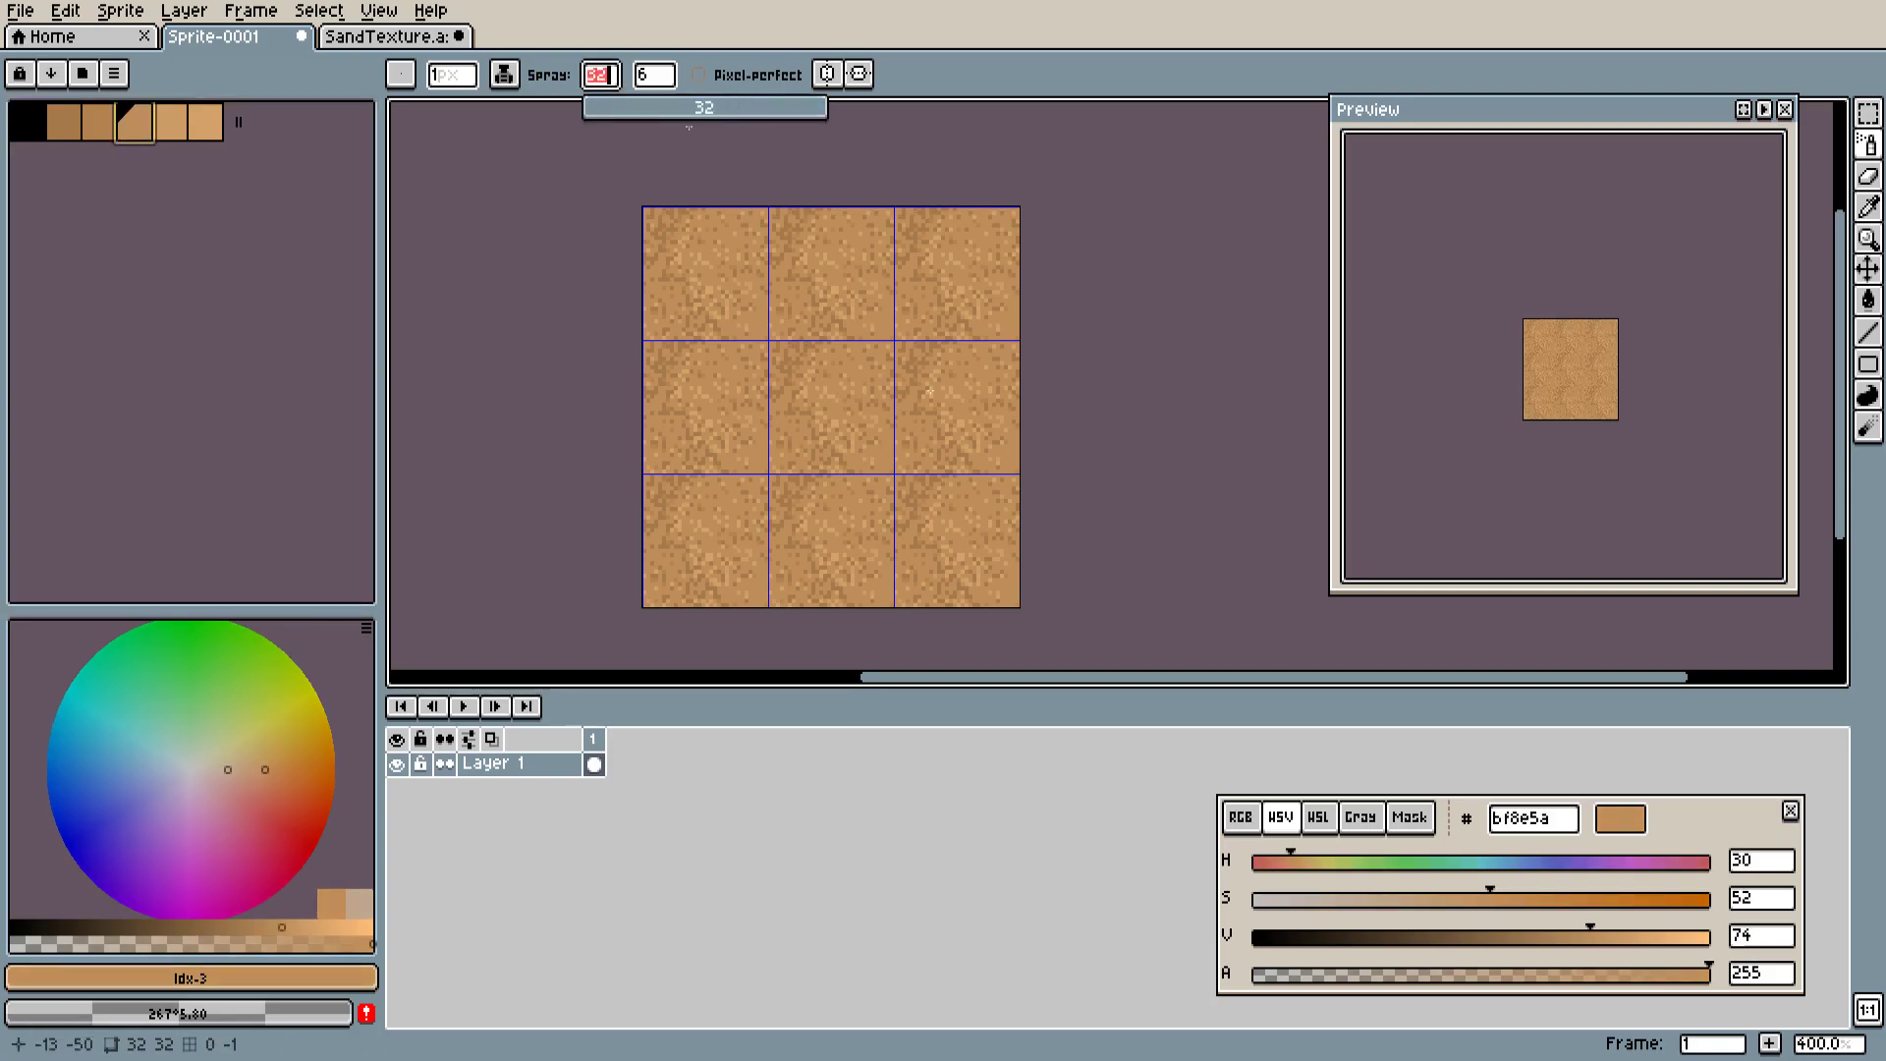
{"action": "left_click", "coordinate": [656, 75]}
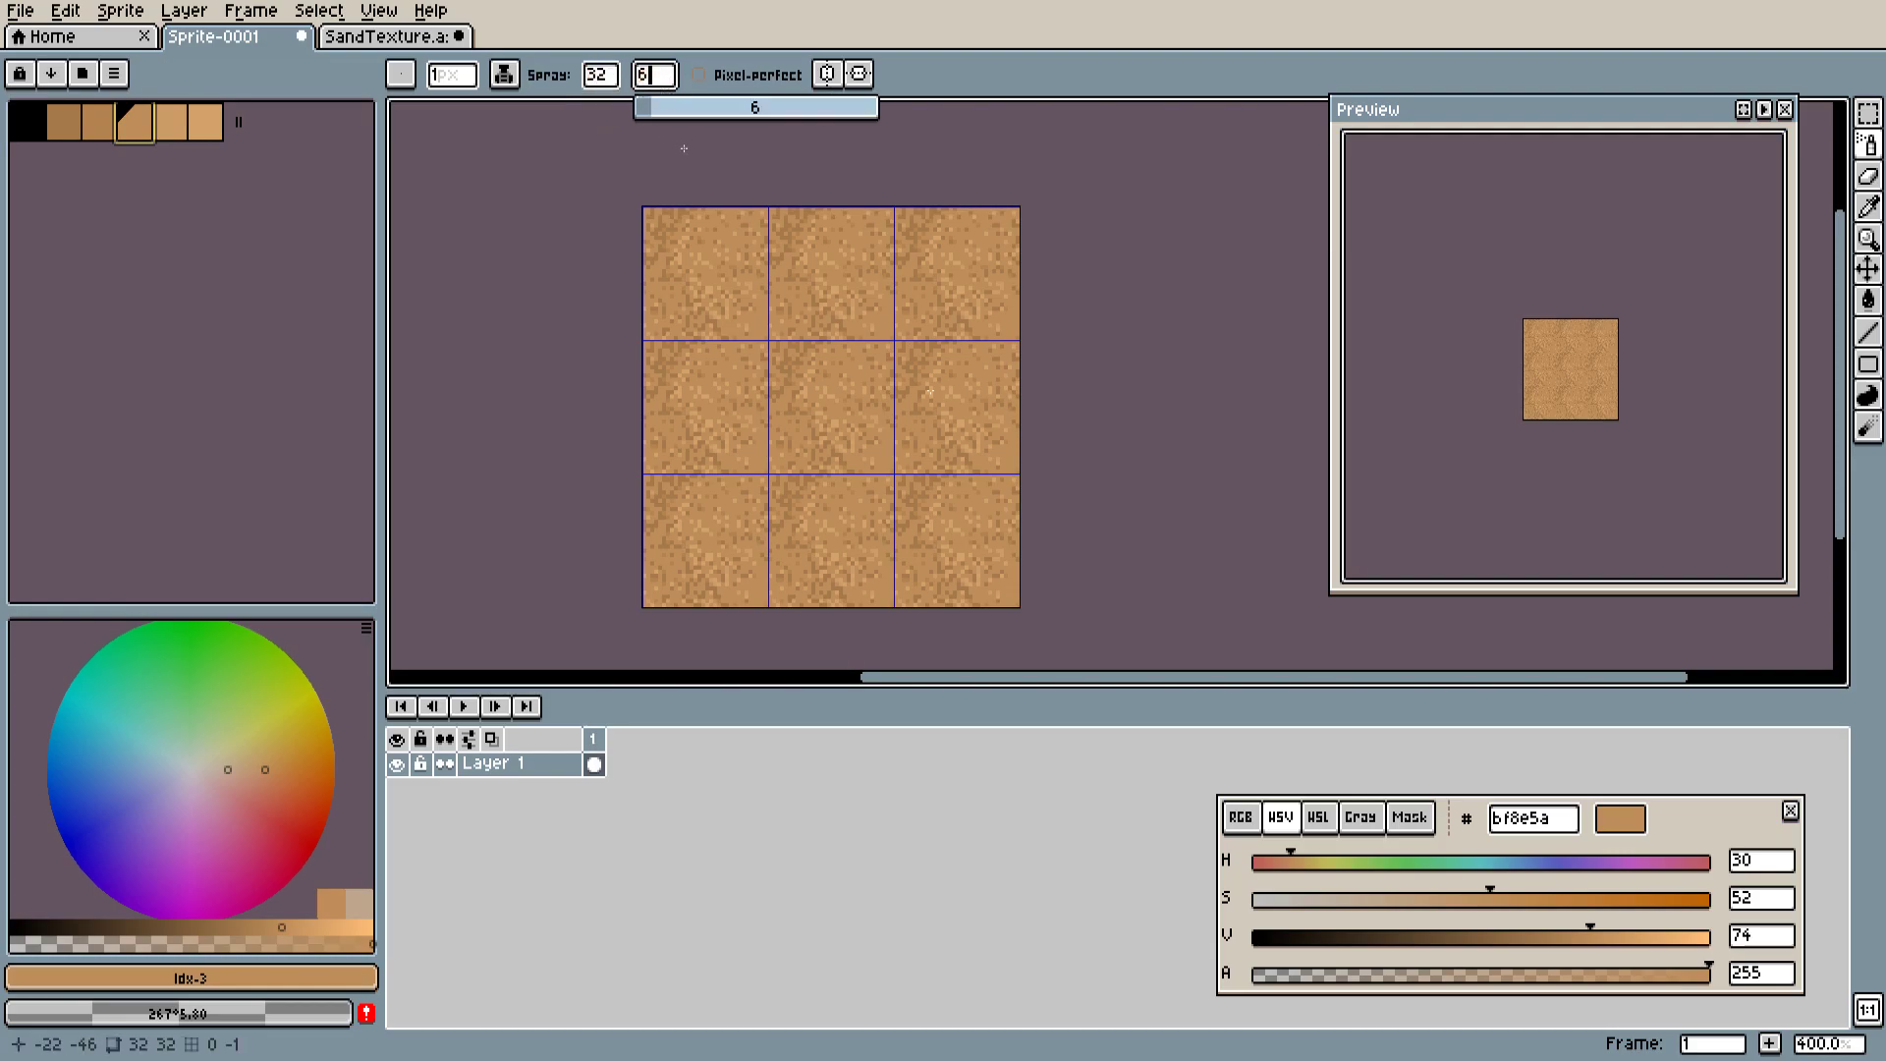
{"action": "left_click", "coordinate": [795, 378]}
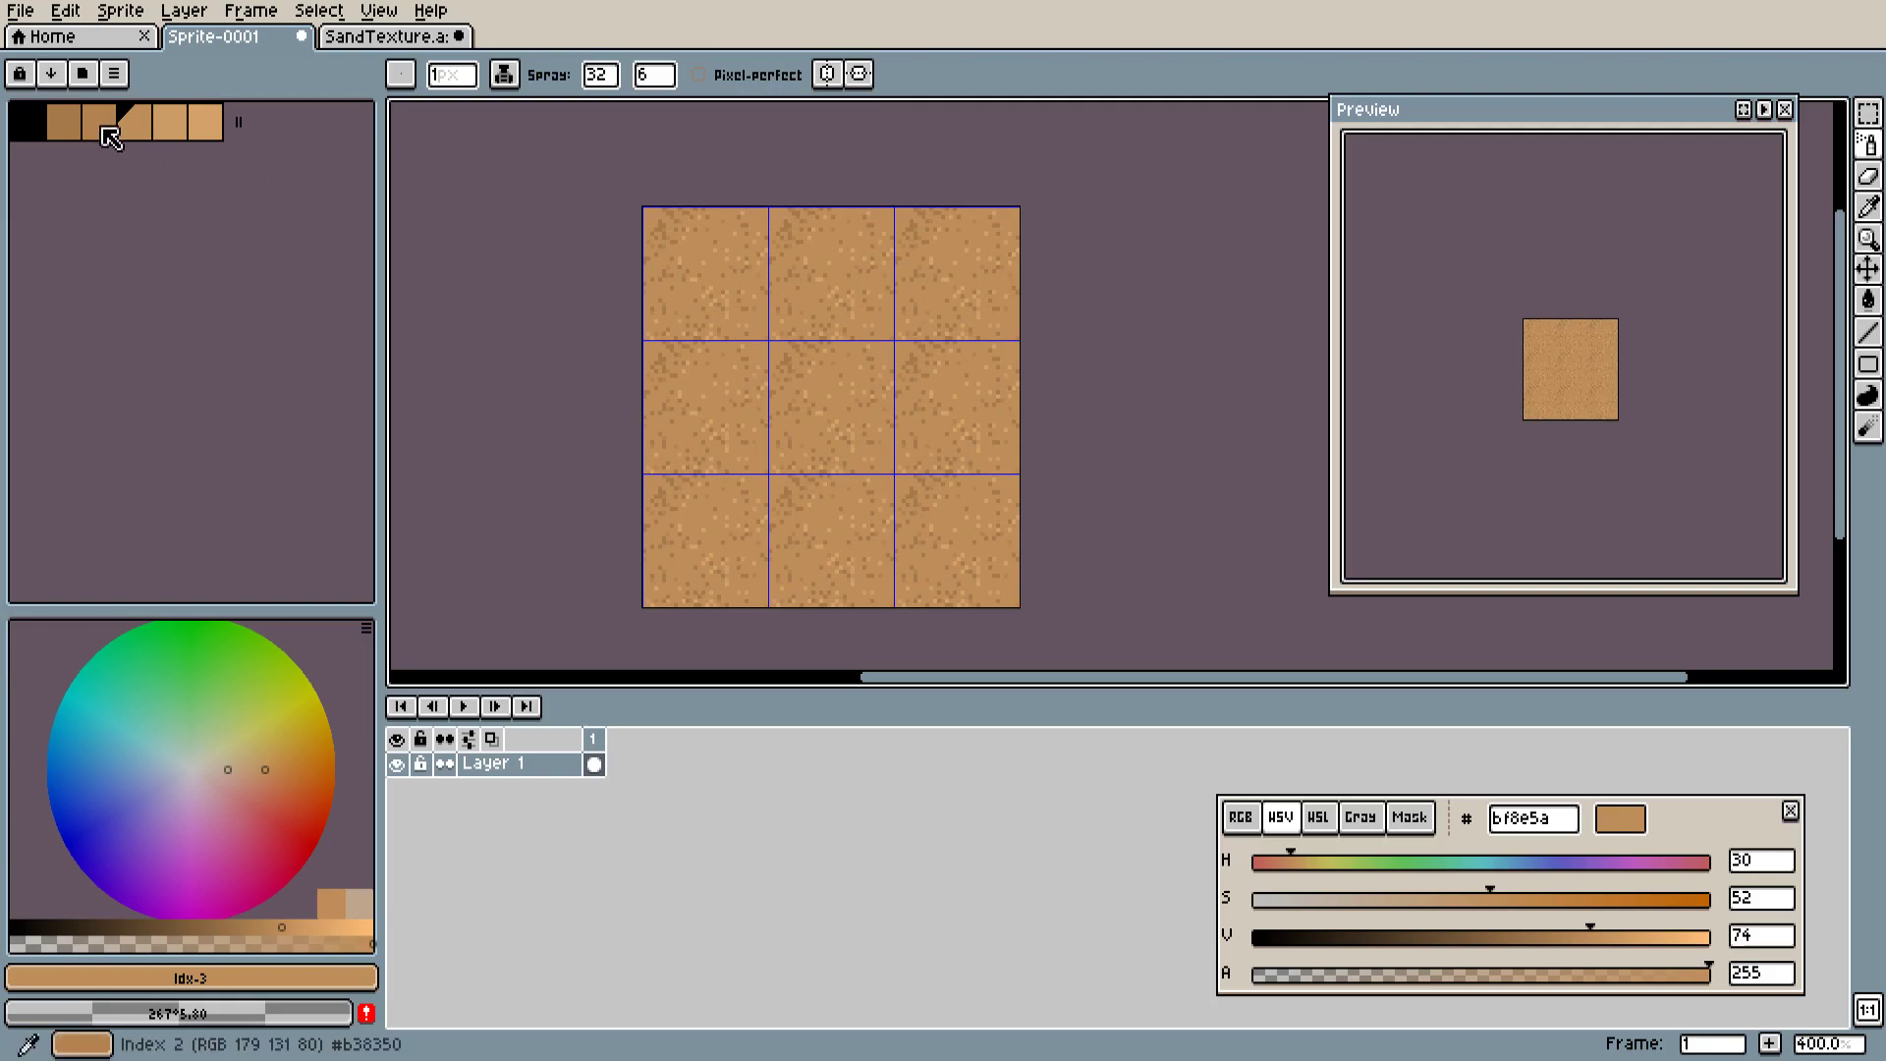
{"action": "left_click", "coordinate": [69, 123]}
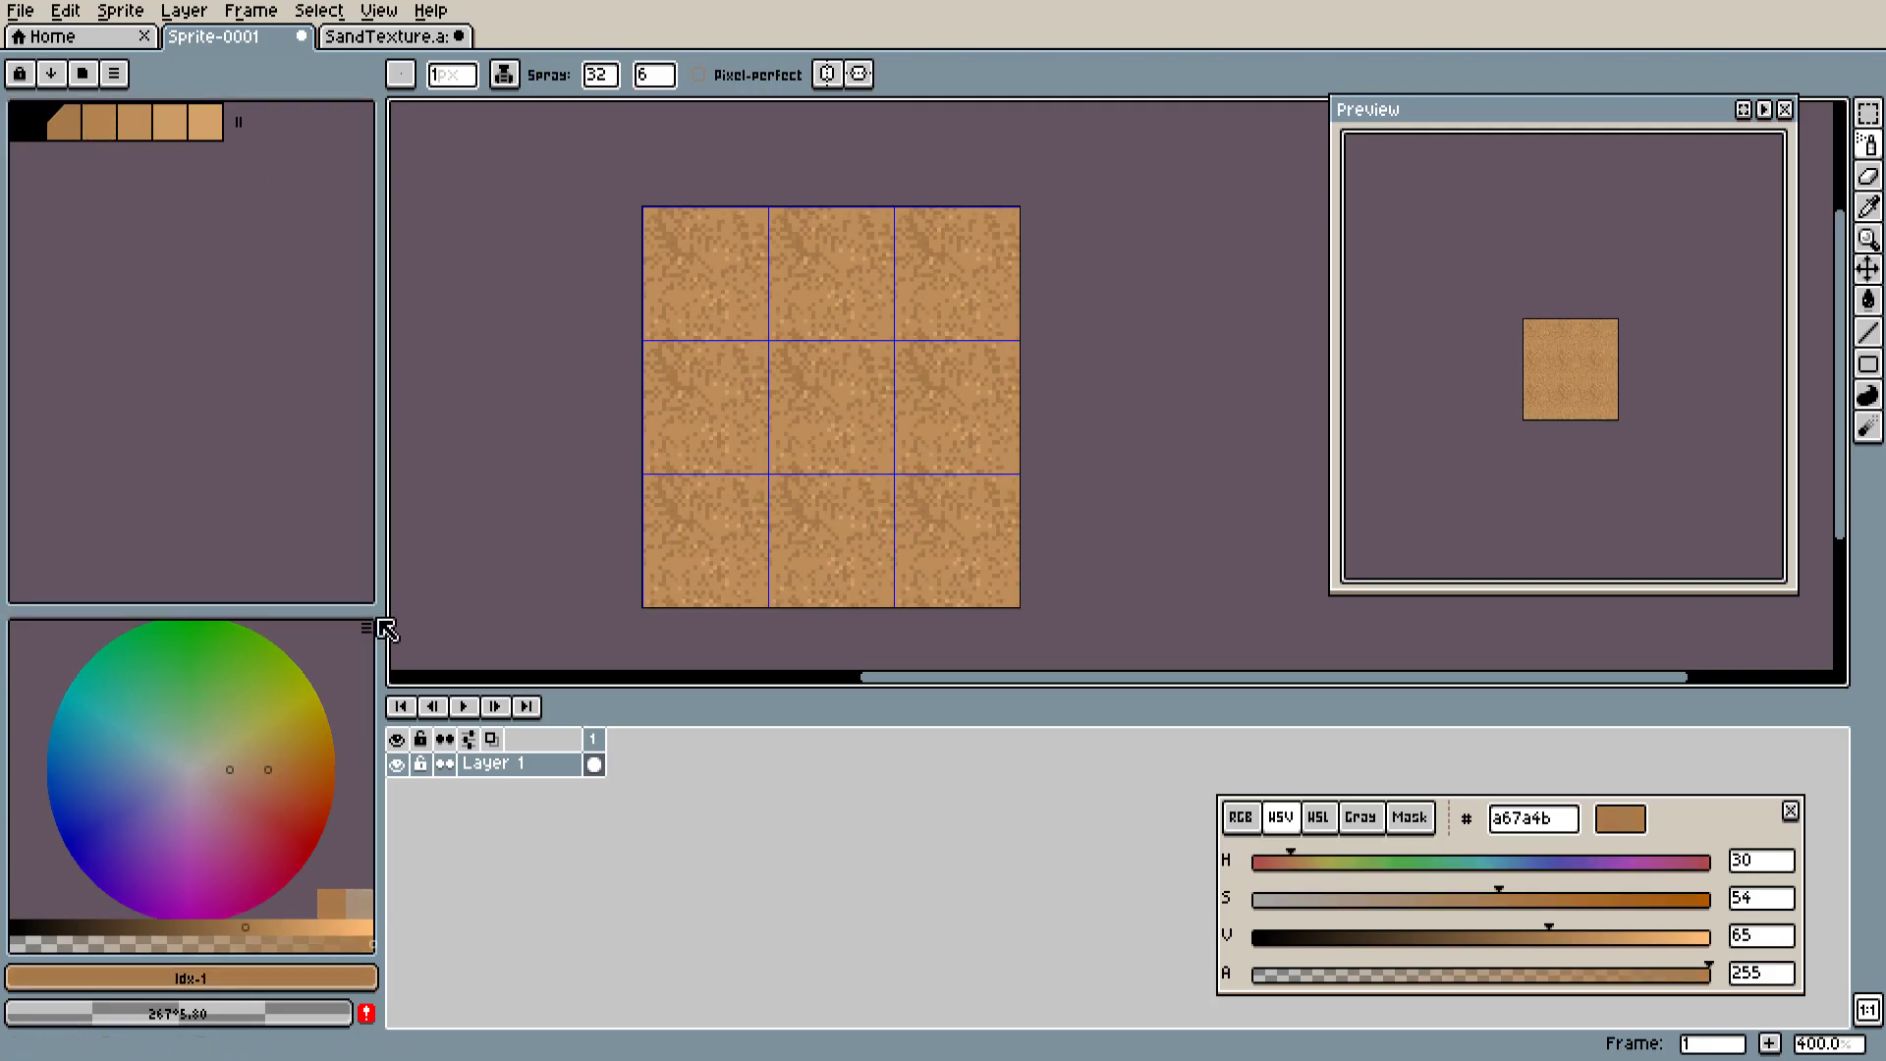
{"action": "left_click", "coordinate": [170, 122]}
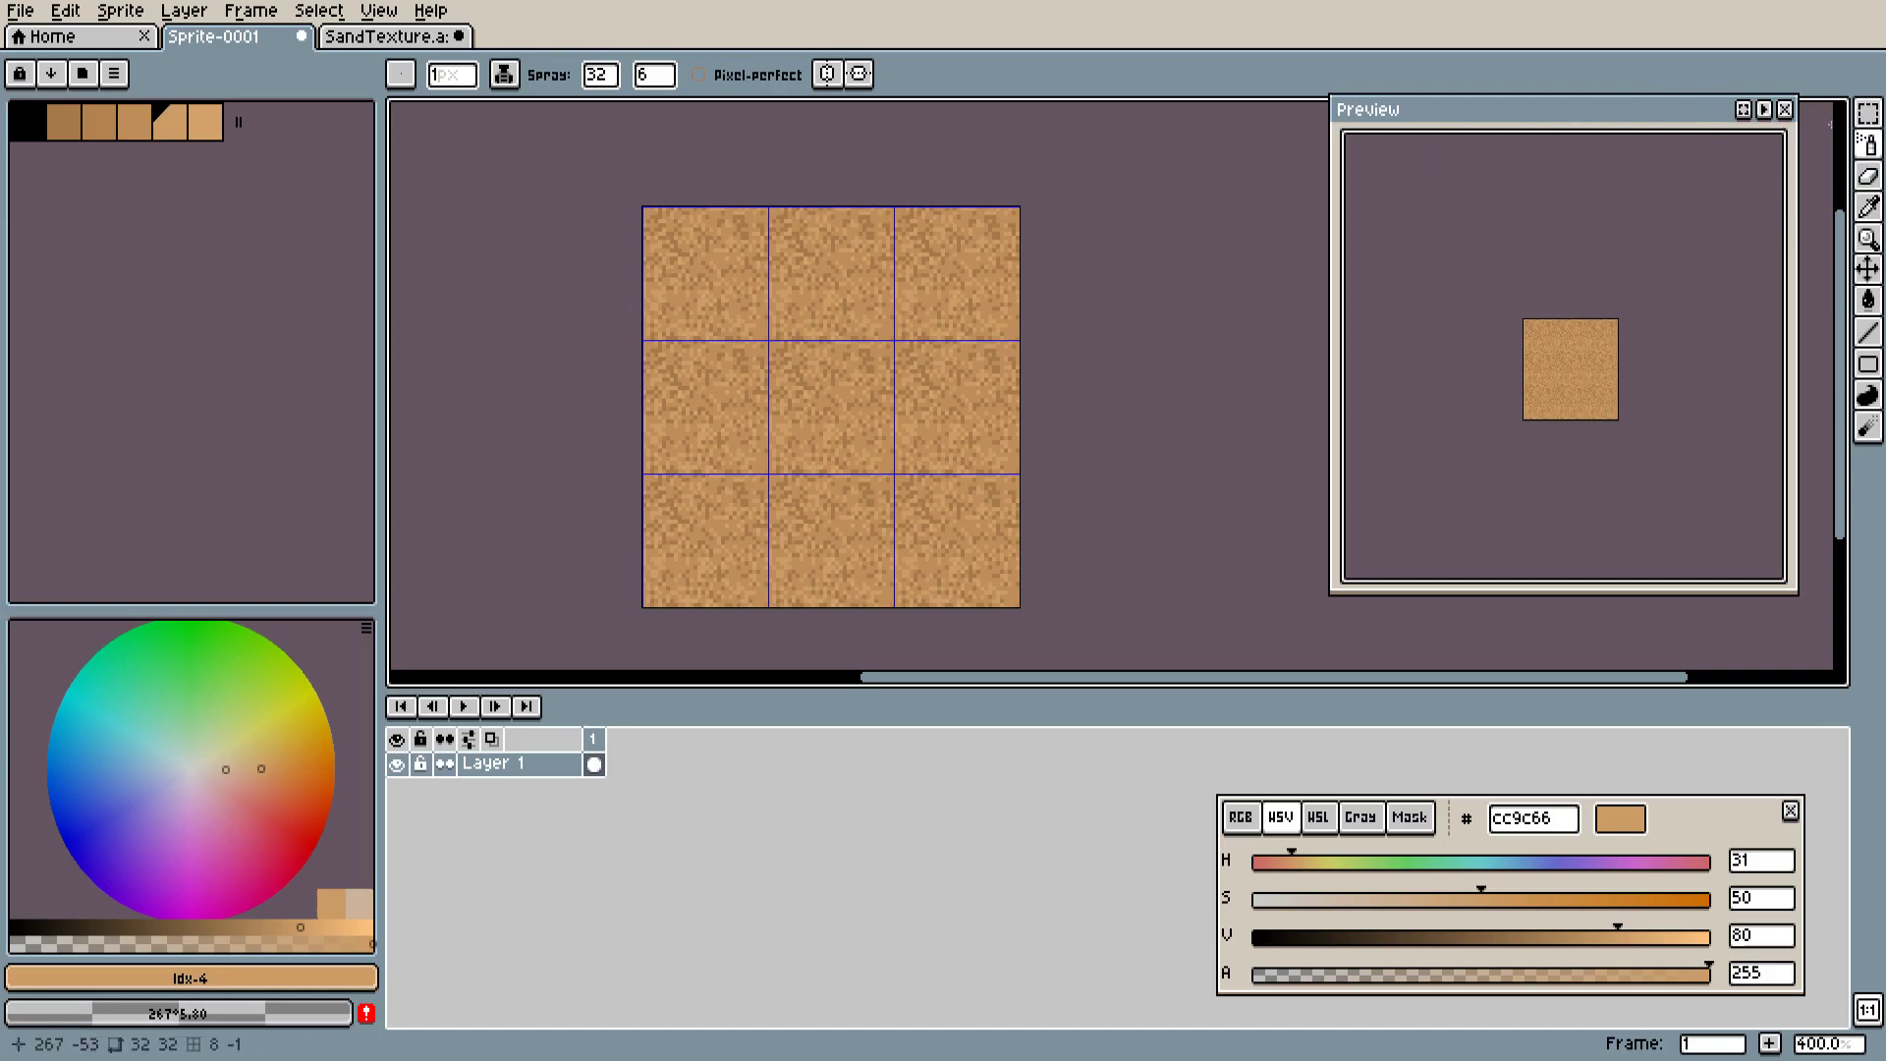
Select the 30 by 30 pixel interior of the centre tile with the Rectangular Marquee, leaving a one-pixel border.
{"action": "left_click", "coordinate": [1869, 116]}
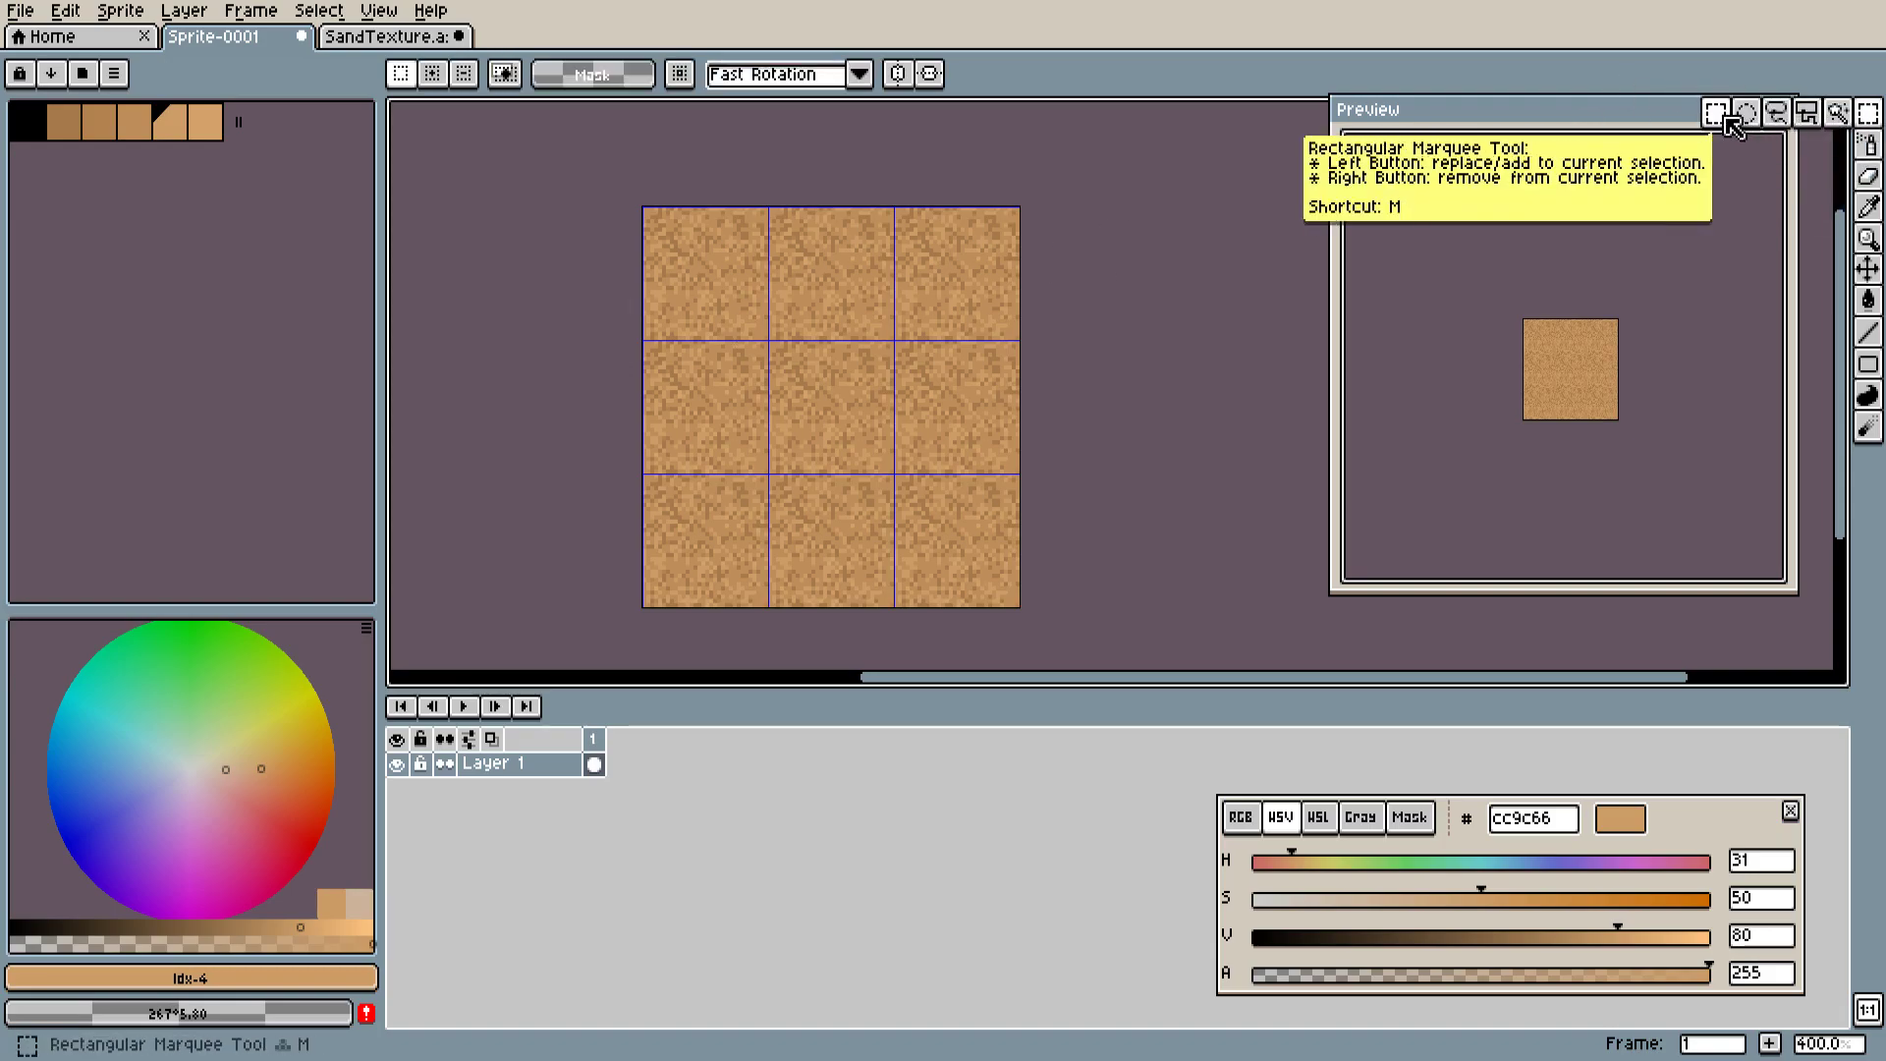
{"action": "scroll", "coordinate": [814, 315], "scroll_direction": "up", "scroll_amount": 1}
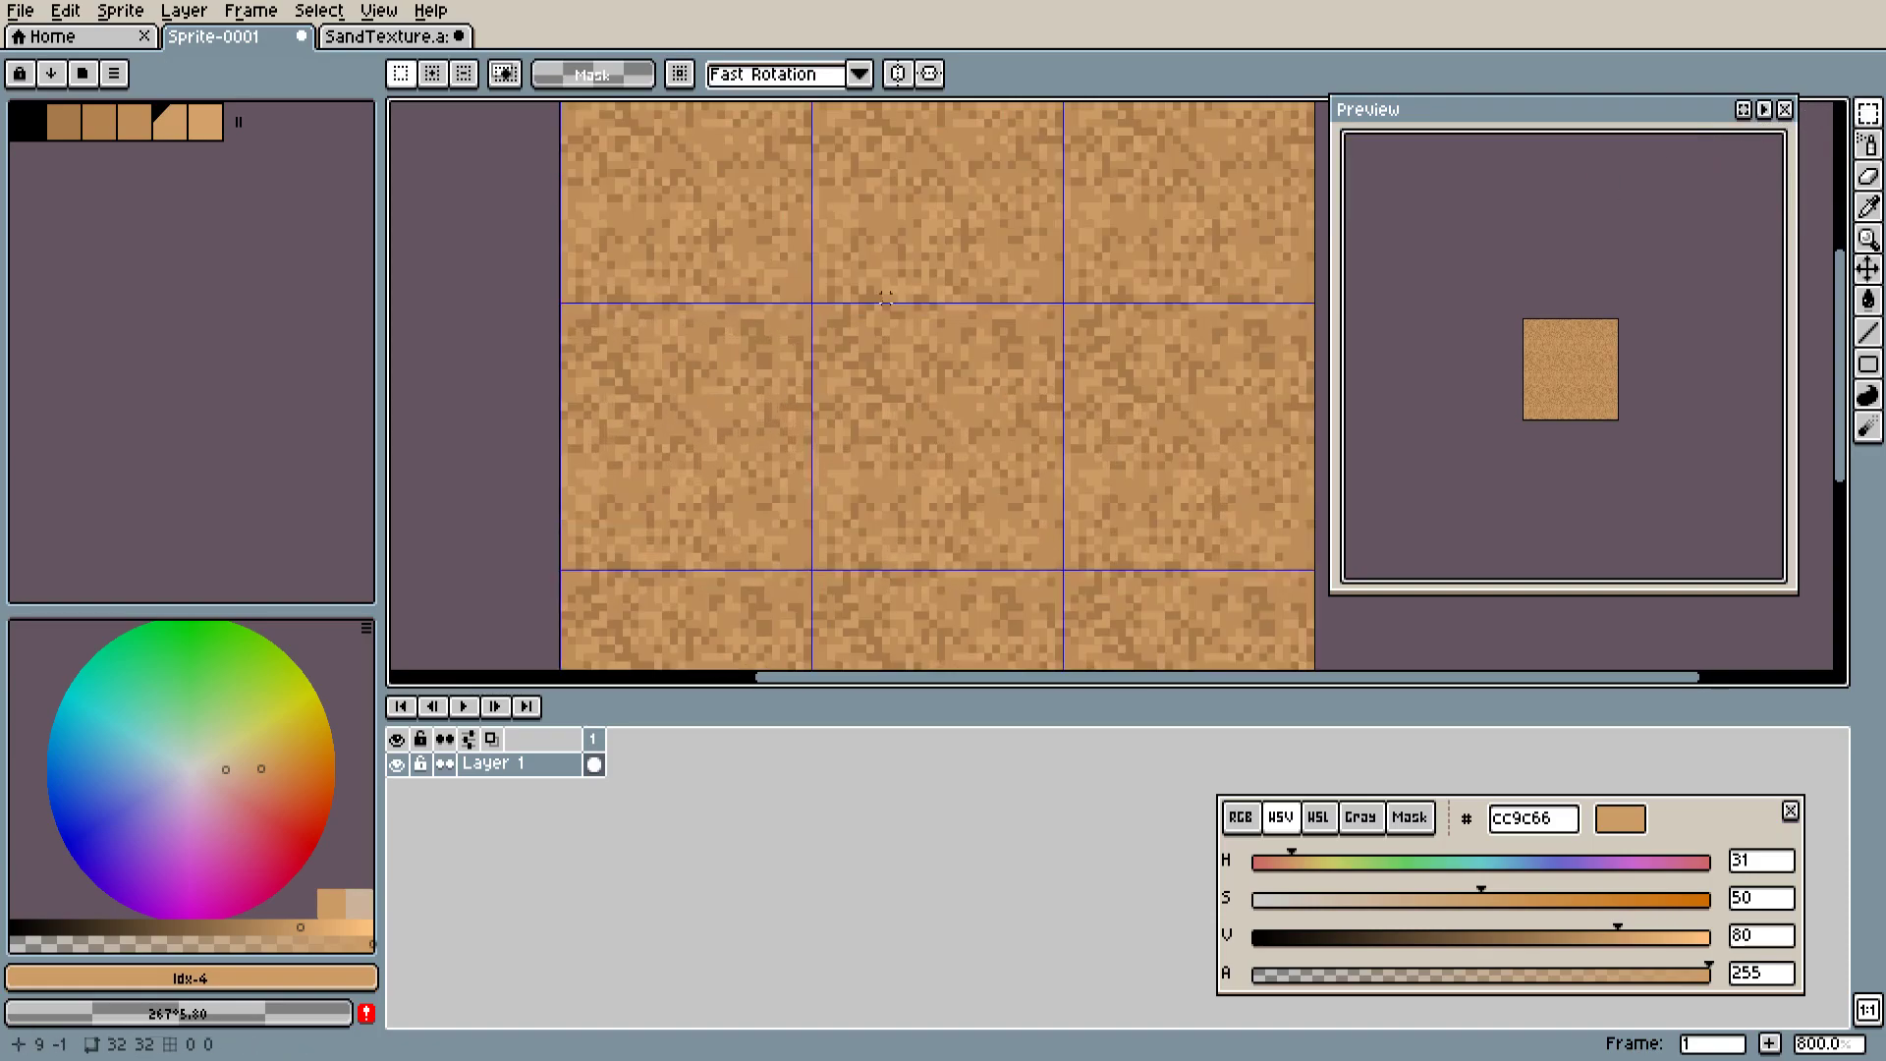
{"action": "left_click_drag", "start_coordinate": [814, 314], "coordinate": [1051, 557]}
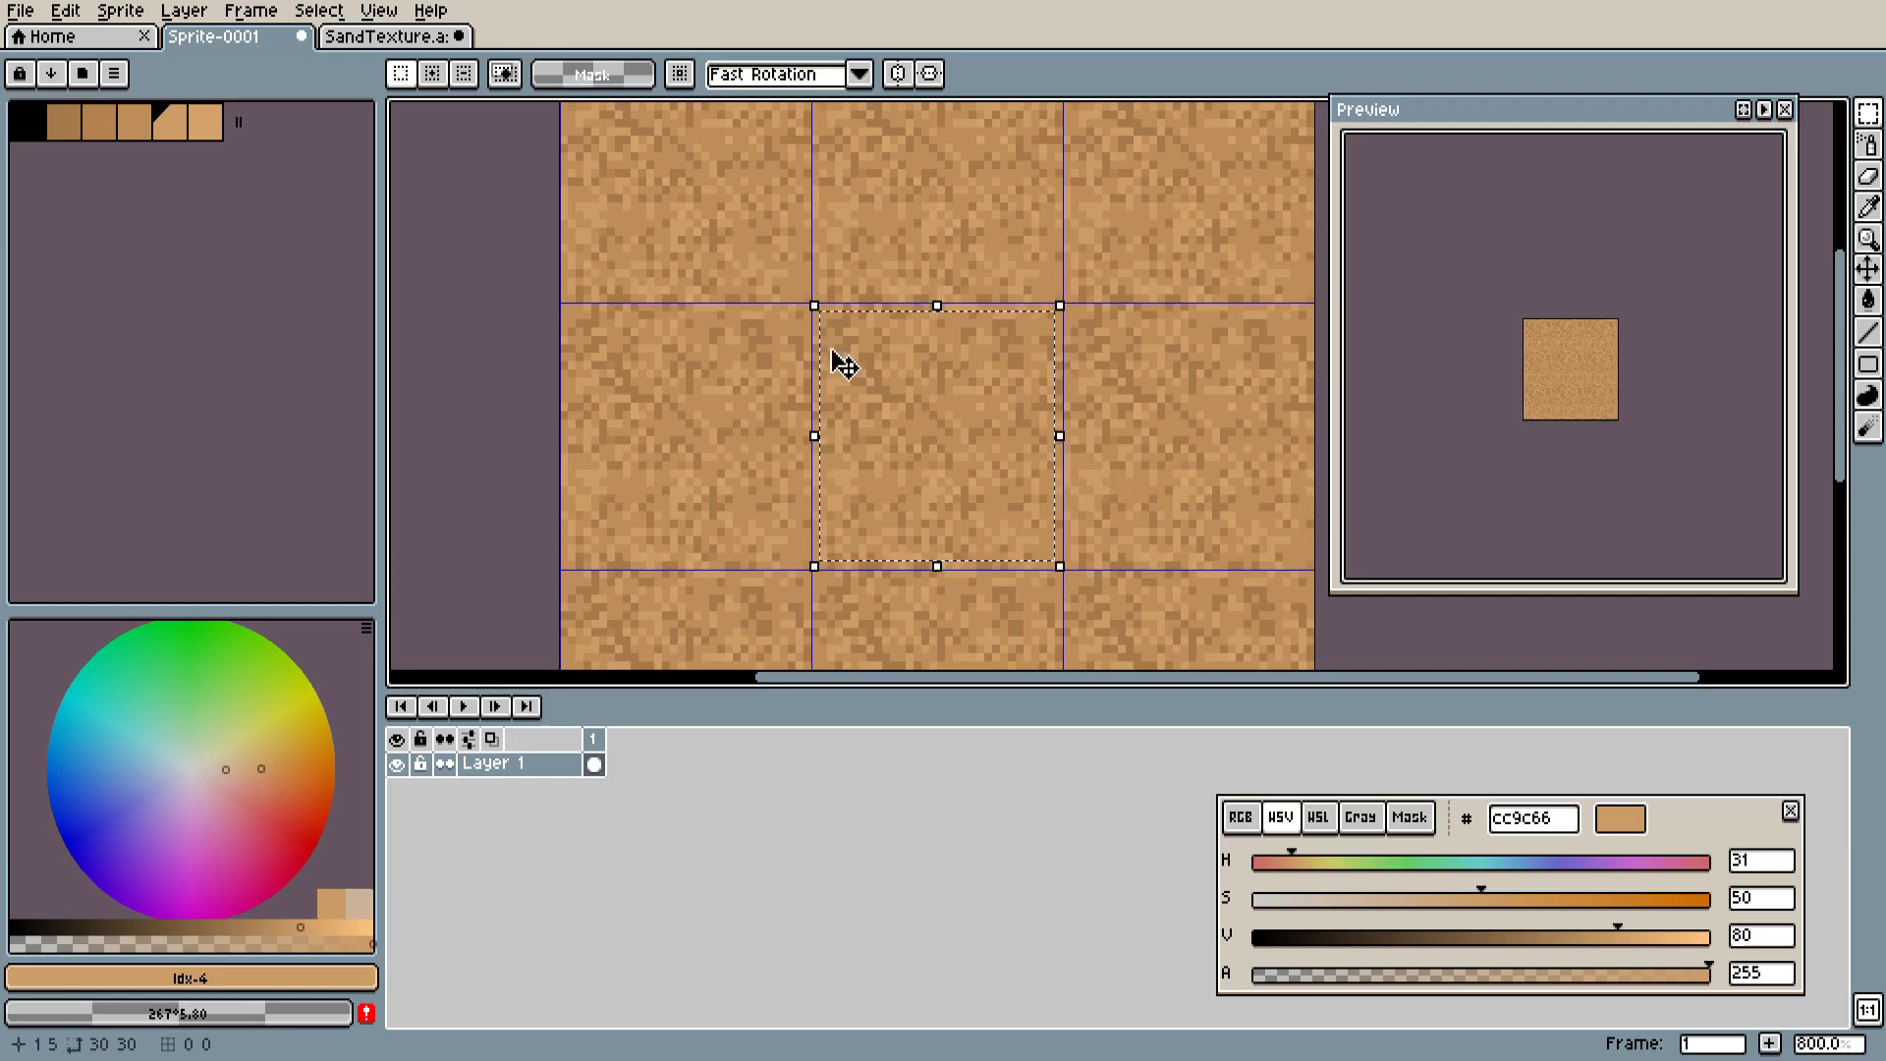
{"action": "scroll", "coordinate": [914, 386], "scroll_direction": "down", "scroll_amount": 1}
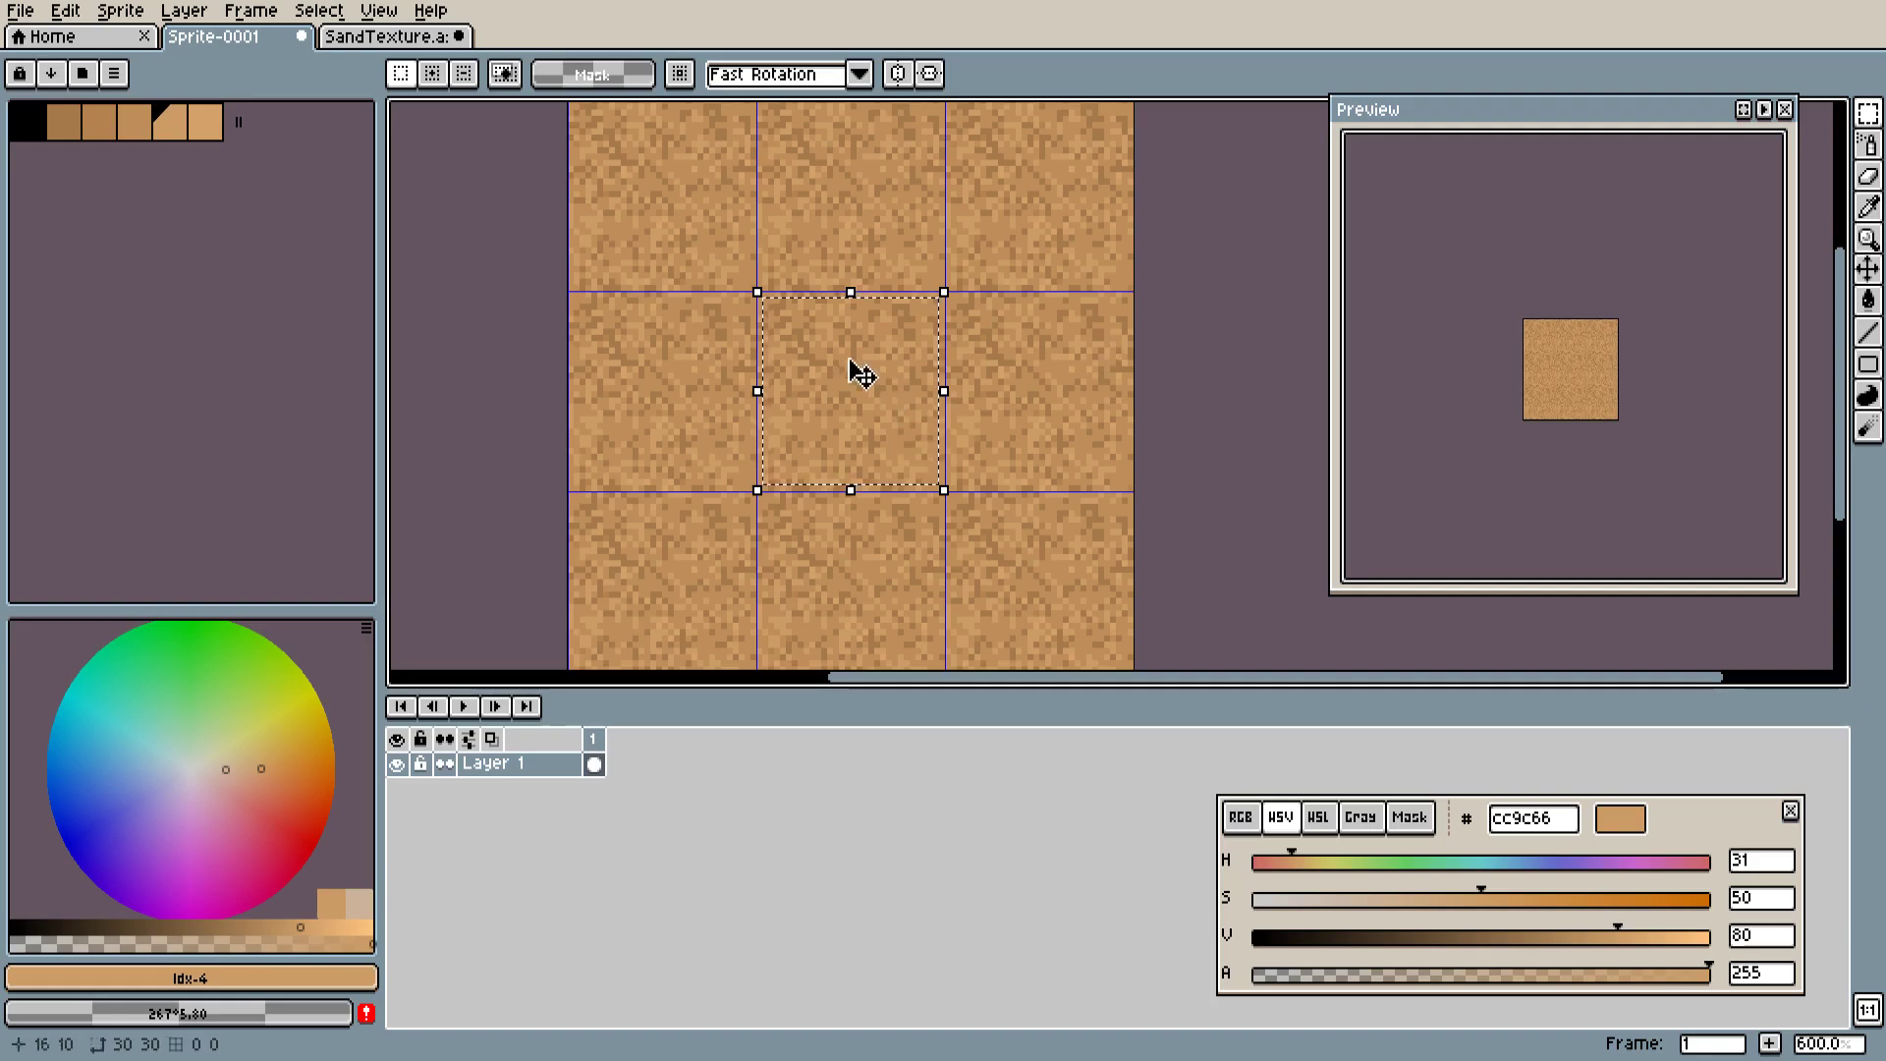
Soften the speckles inside the selection by spraying #bf8e5a over it.
{"action": "left_click", "coordinate": [135, 121]}
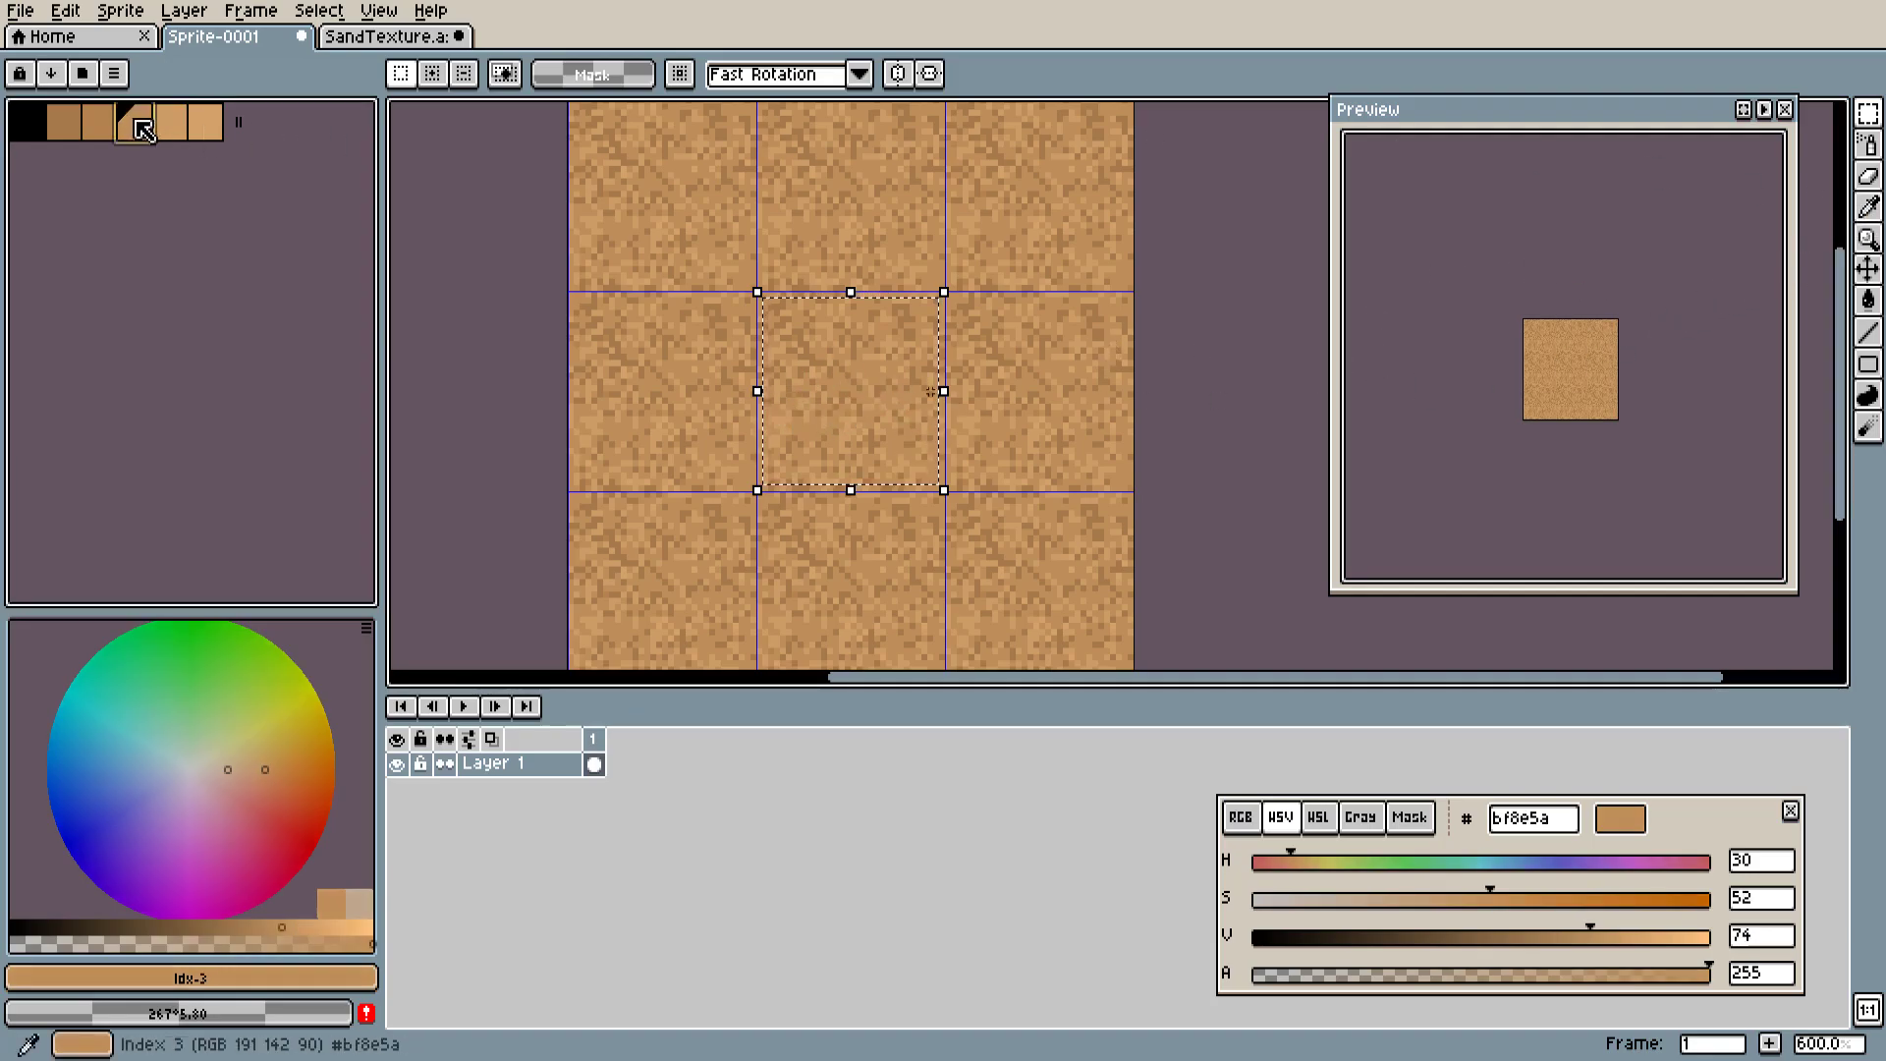
{"action": "key", "text": "g"}
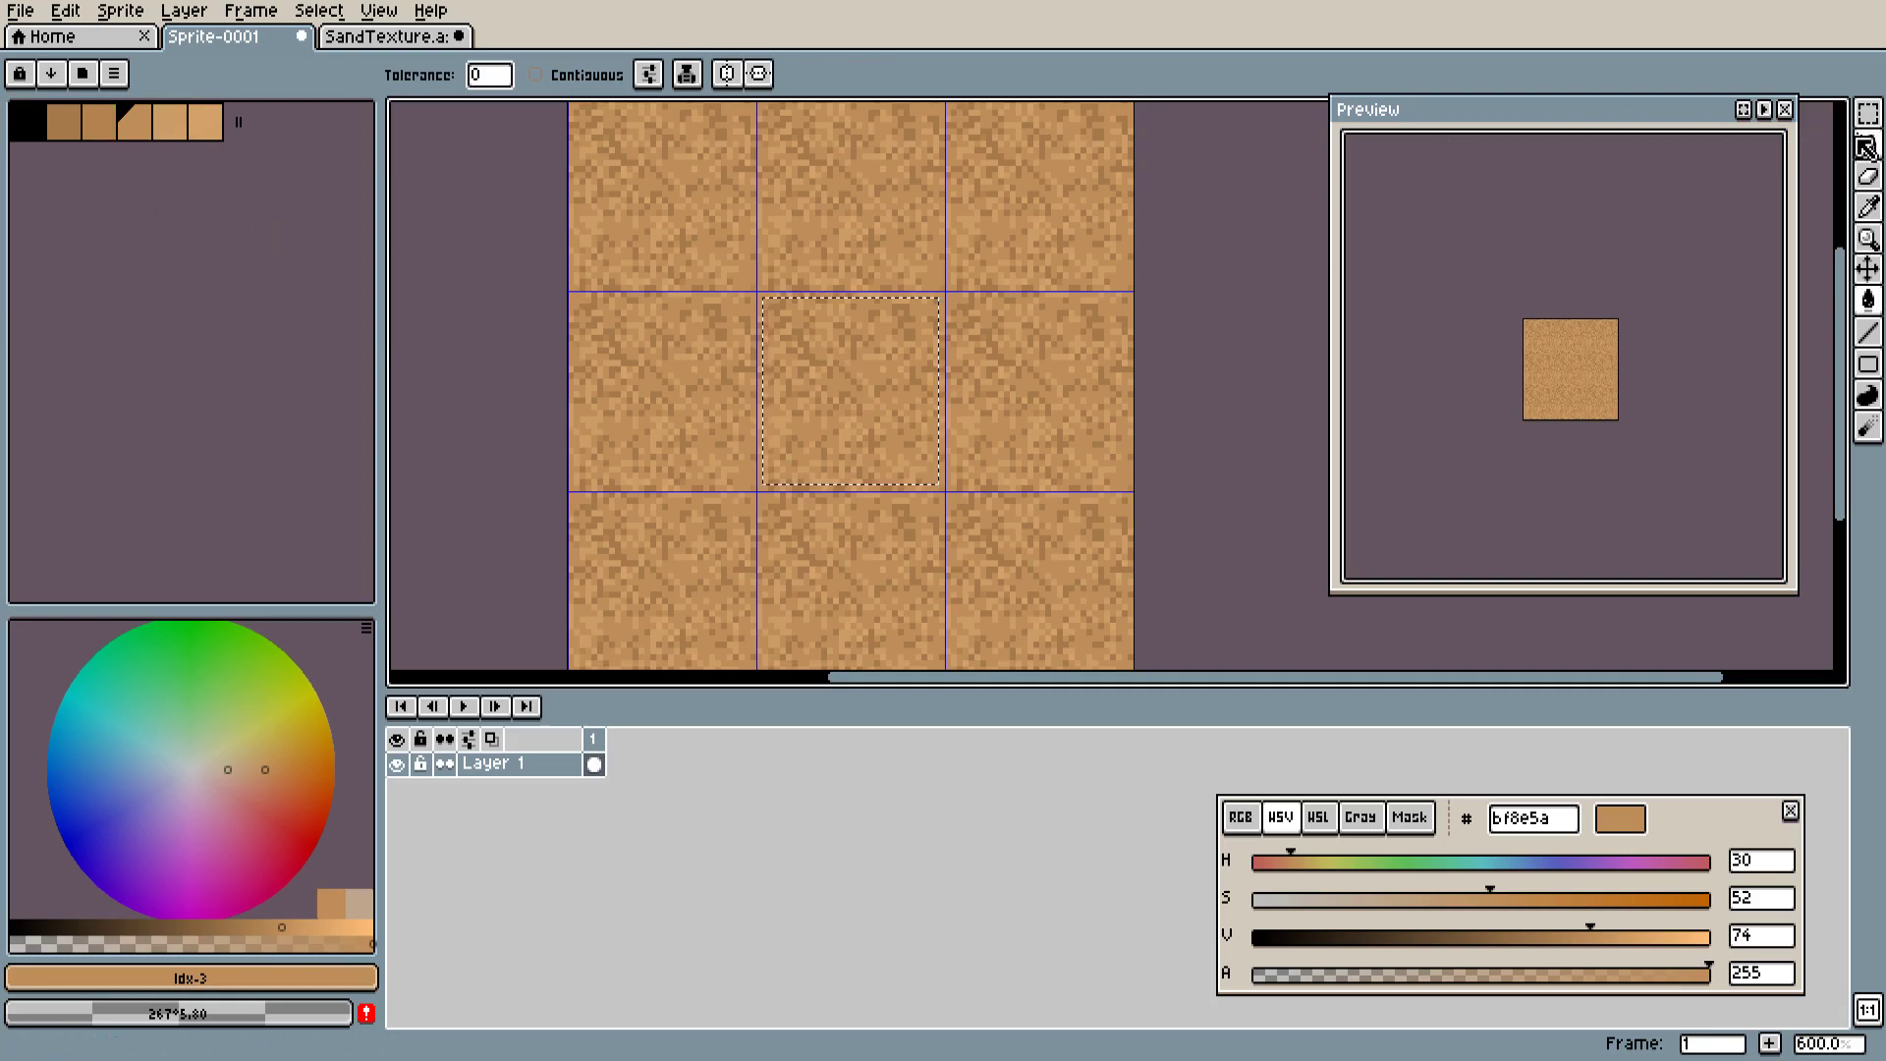
{"action": "left_click", "coordinate": [1869, 153]}
{"action": "left_click_drag", "start_coordinate": [847, 353], "coordinate": [847, 353]}
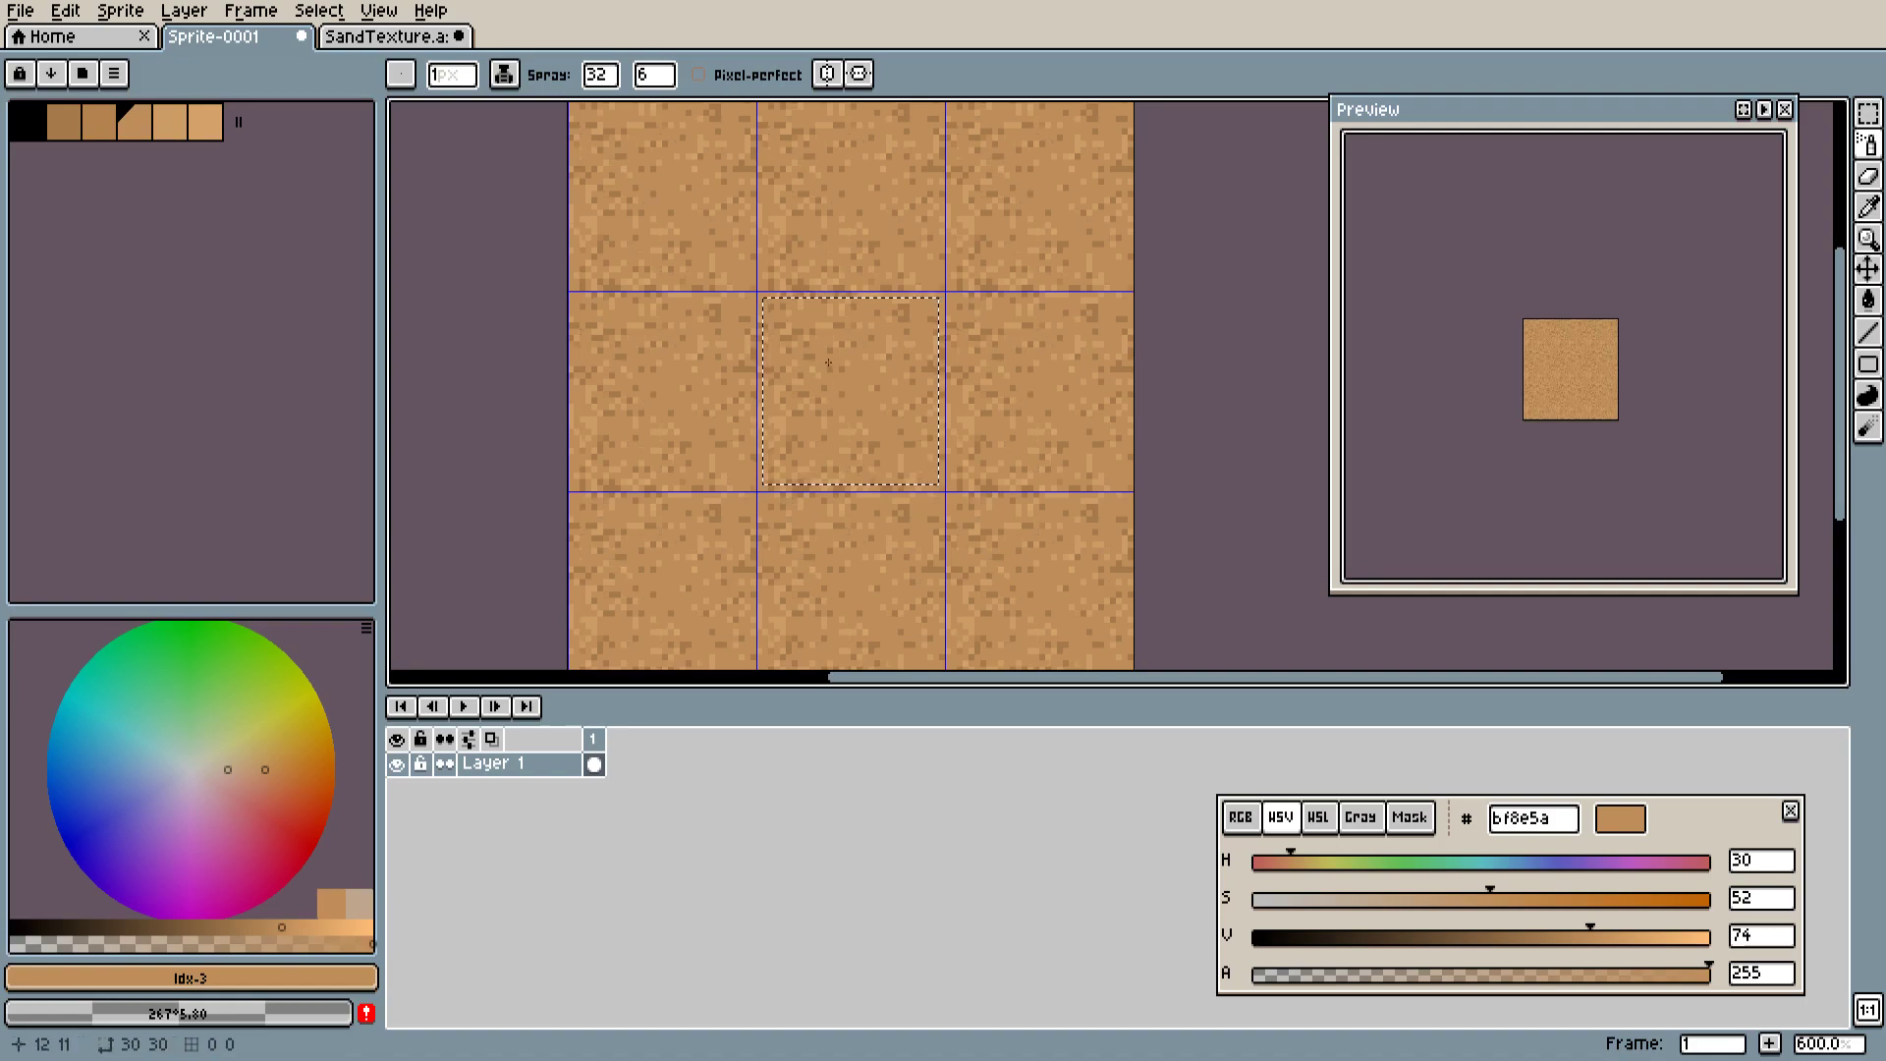
Spray #cc9c66 inside the selection until the colour covers its whole interior.
{"action": "left_click", "coordinate": [173, 123]}
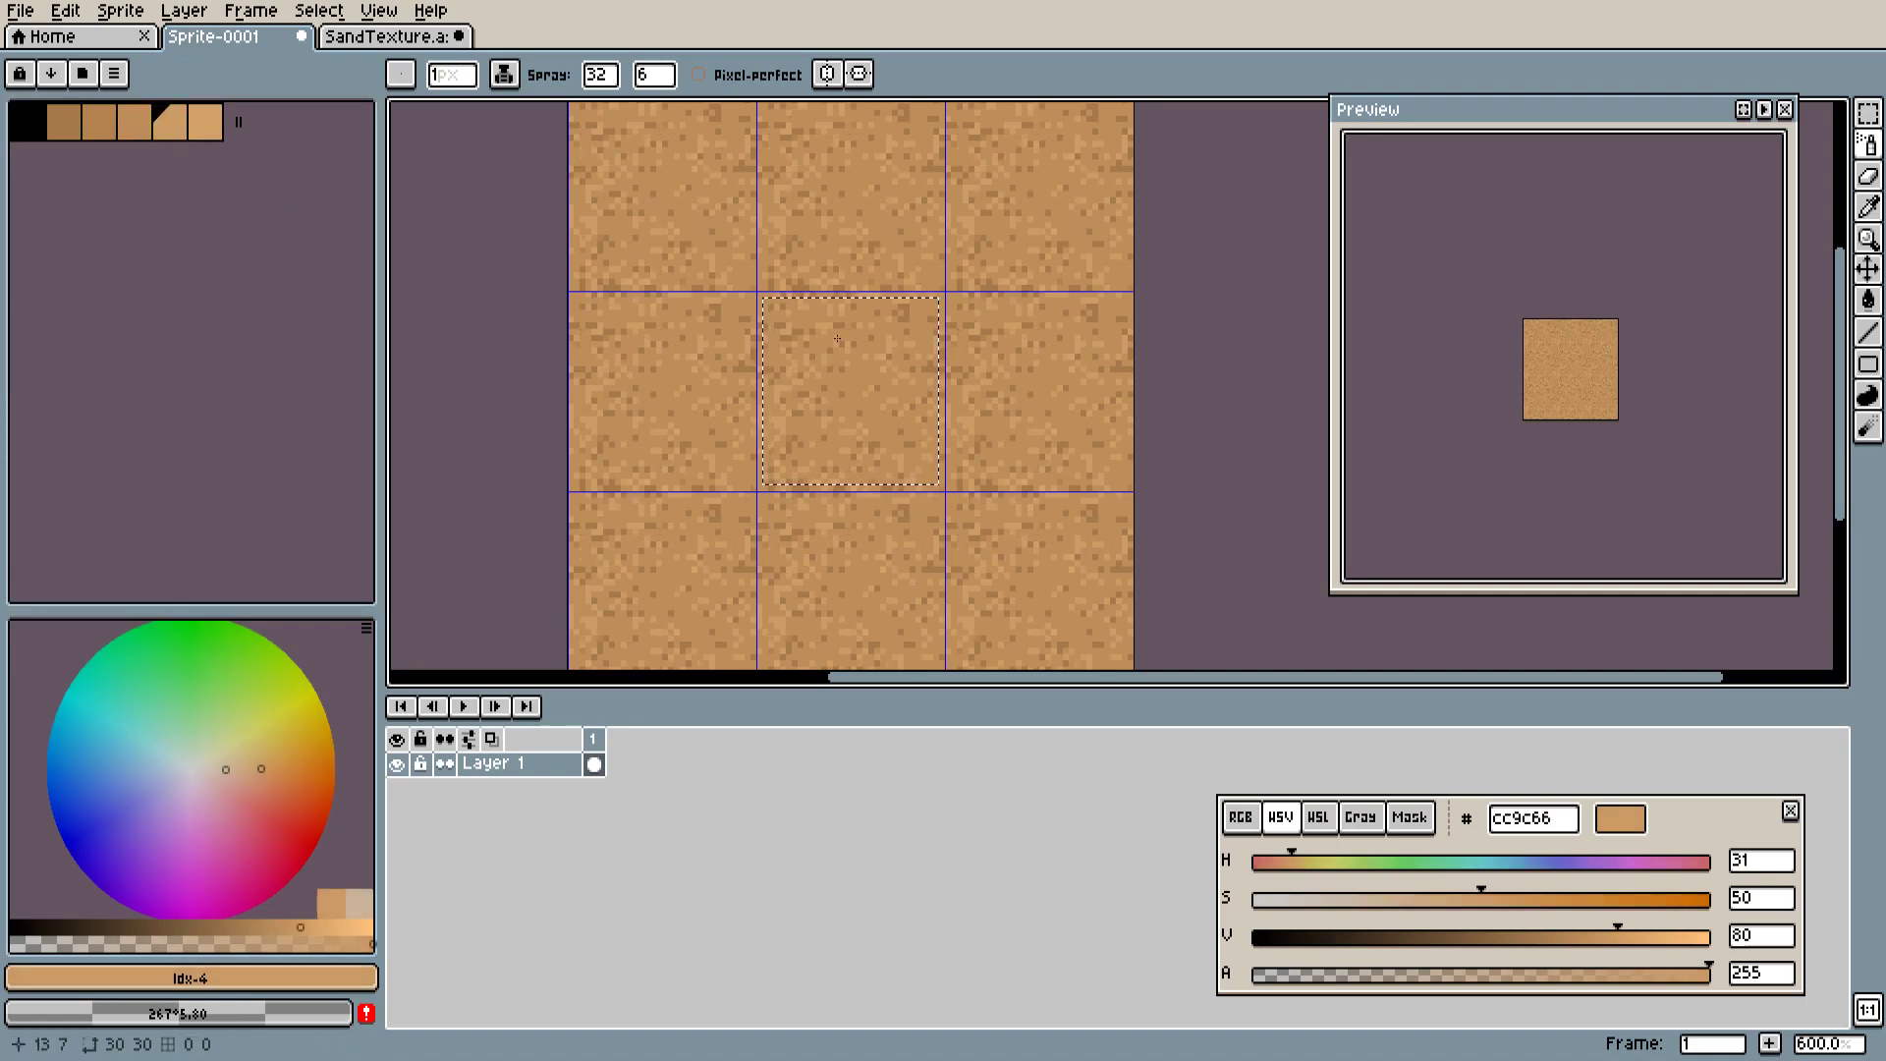
{"action": "scroll", "coordinate": [885, 393], "scroll_direction": "up", "scroll_amount": 3}
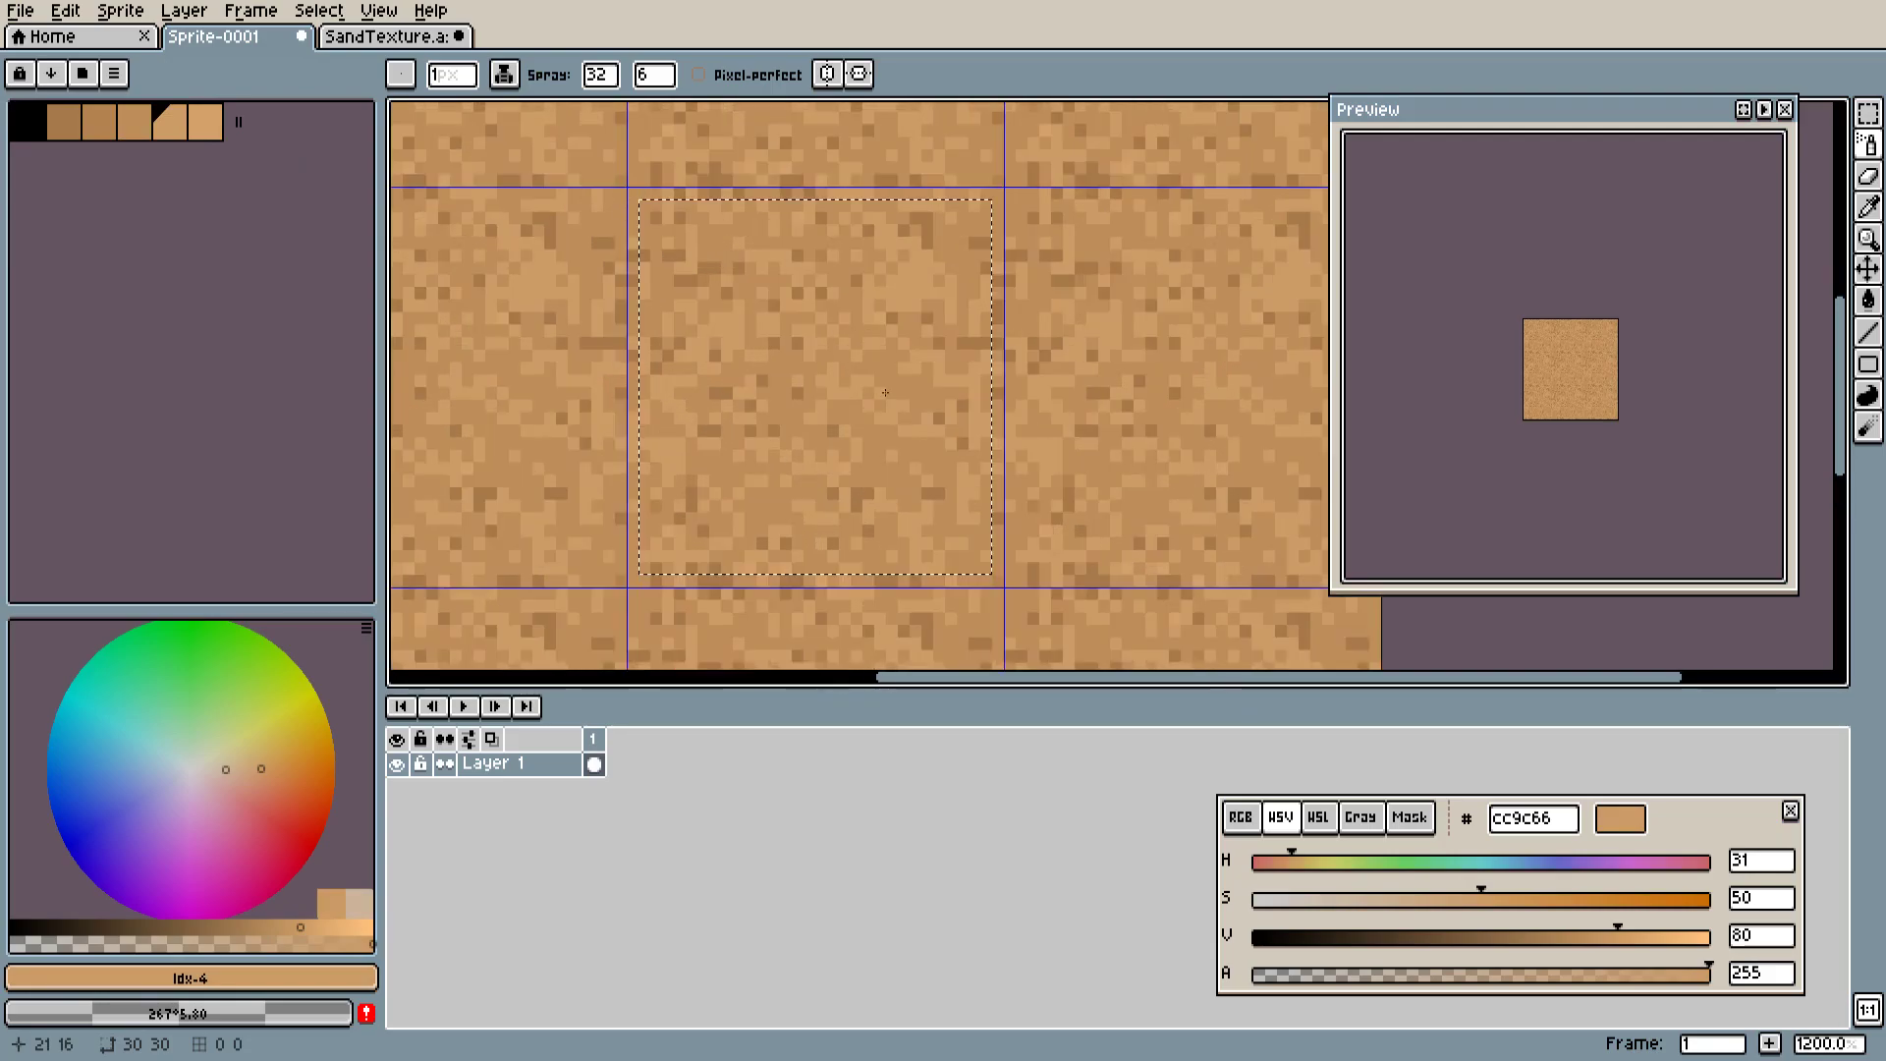
{"action": "scroll", "coordinate": [937, 294], "scroll_direction": "down", "scroll_amount": 3}
{"action": "left_click_drag", "start_coordinate": [937, 295], "coordinate": [893, 338]}
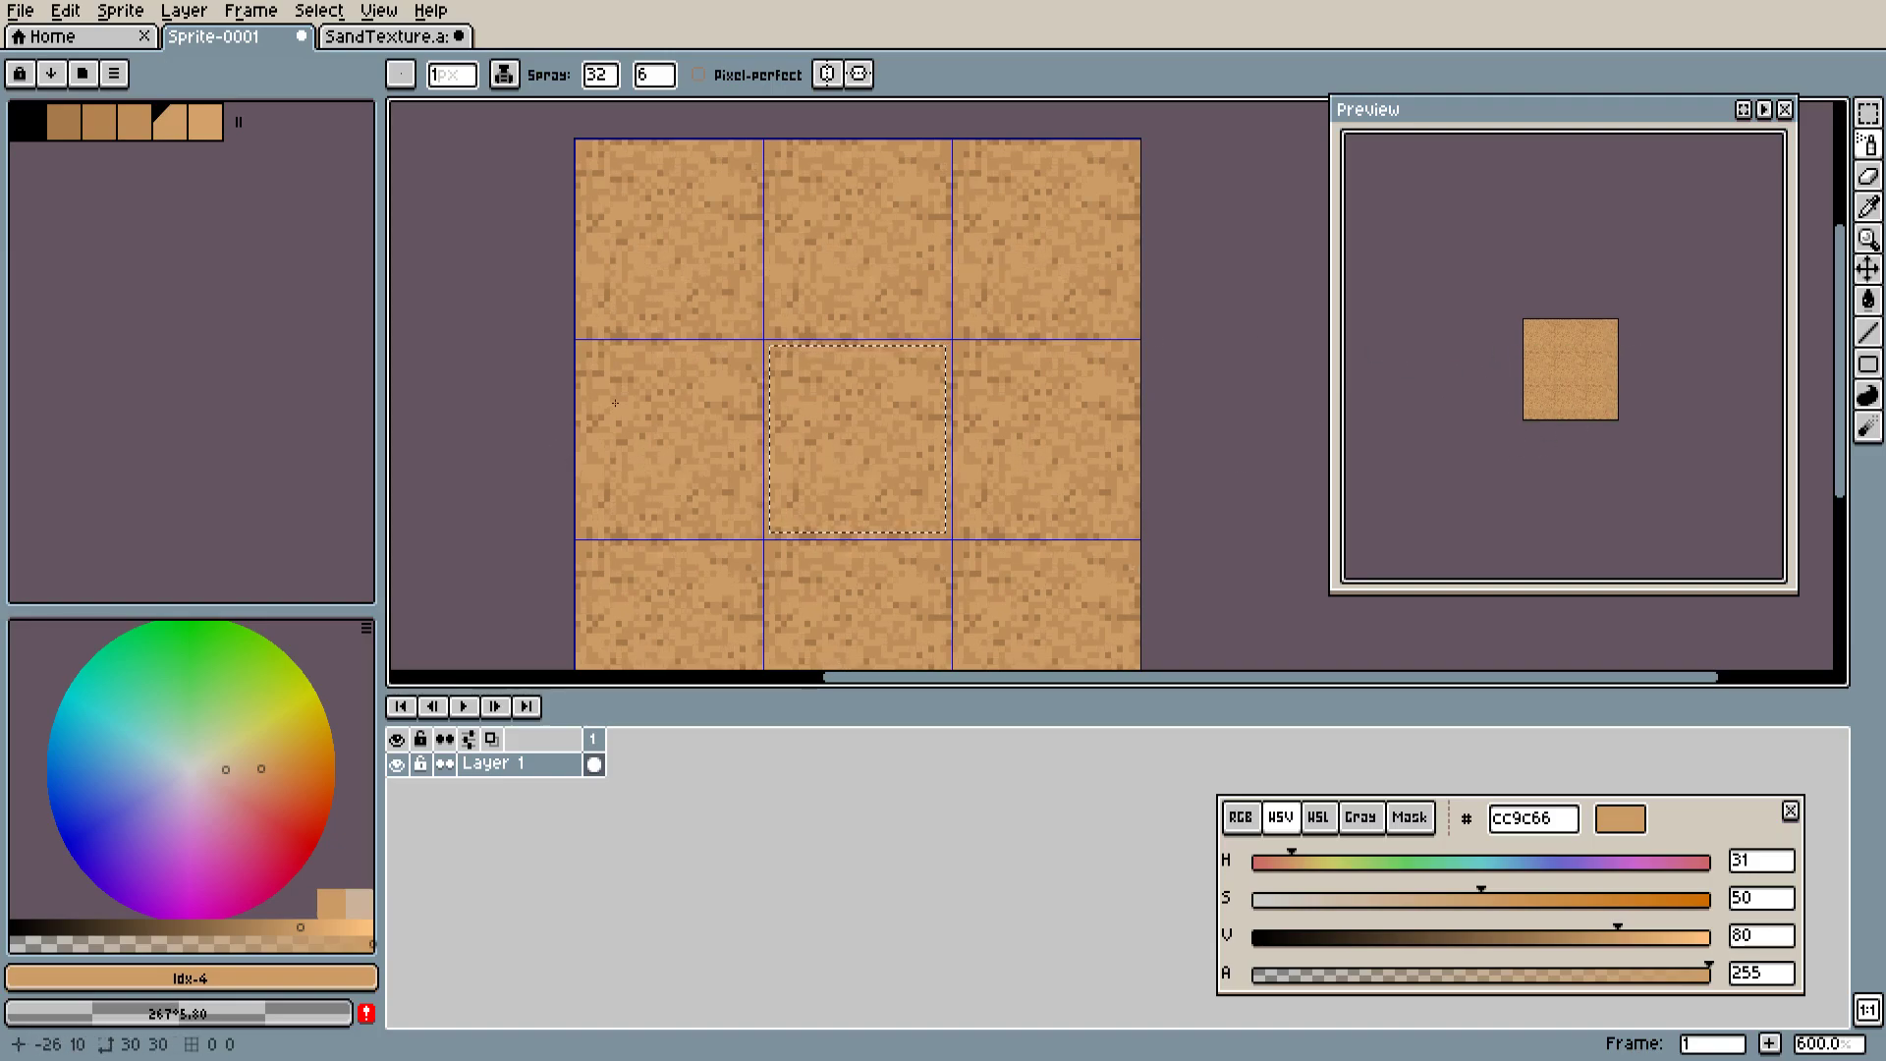
{"action": "mouse_move", "coordinate": [855, 442]}
{"action": "left_mouse_down"}
{"action": "mouse_move", "coordinate": [866, 482]}
{"action": "mouse_move", "coordinate": [860, 424]}
{"action": "mouse_move", "coordinate": [794, 426]}
{"action": "mouse_move", "coordinate": [837, 474]}
{"action": "mouse_move", "coordinate": [792, 513]}
{"action": "left_mouse_up"}
Spray dense #a67a4b speckles over the #cc9c66 tile.
{"action": "left_click", "coordinate": [62, 122]}
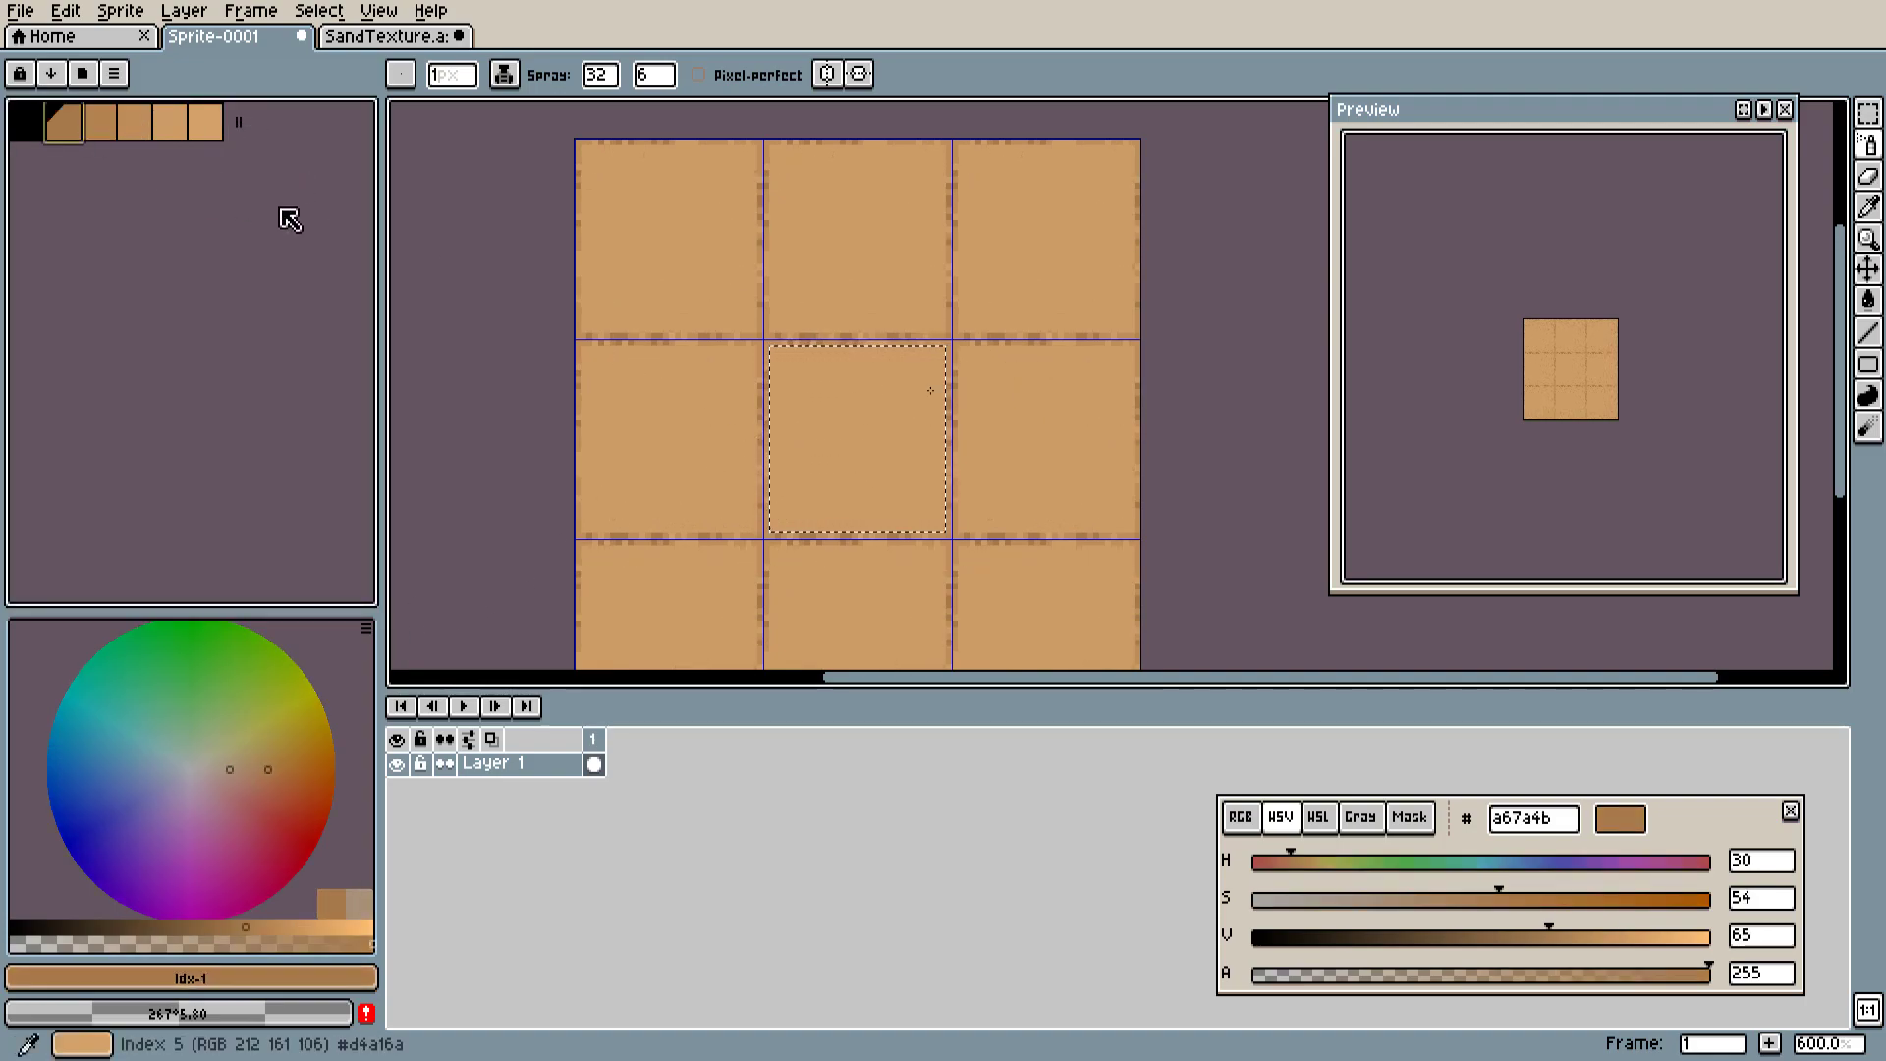
{"action": "key", "text": "ctrl+z"}
{"action": "key", "text": "ctrl+z"}
{"action": "key", "text": "ctrl+z"}
{"action": "key", "text": "ctrl+z"}
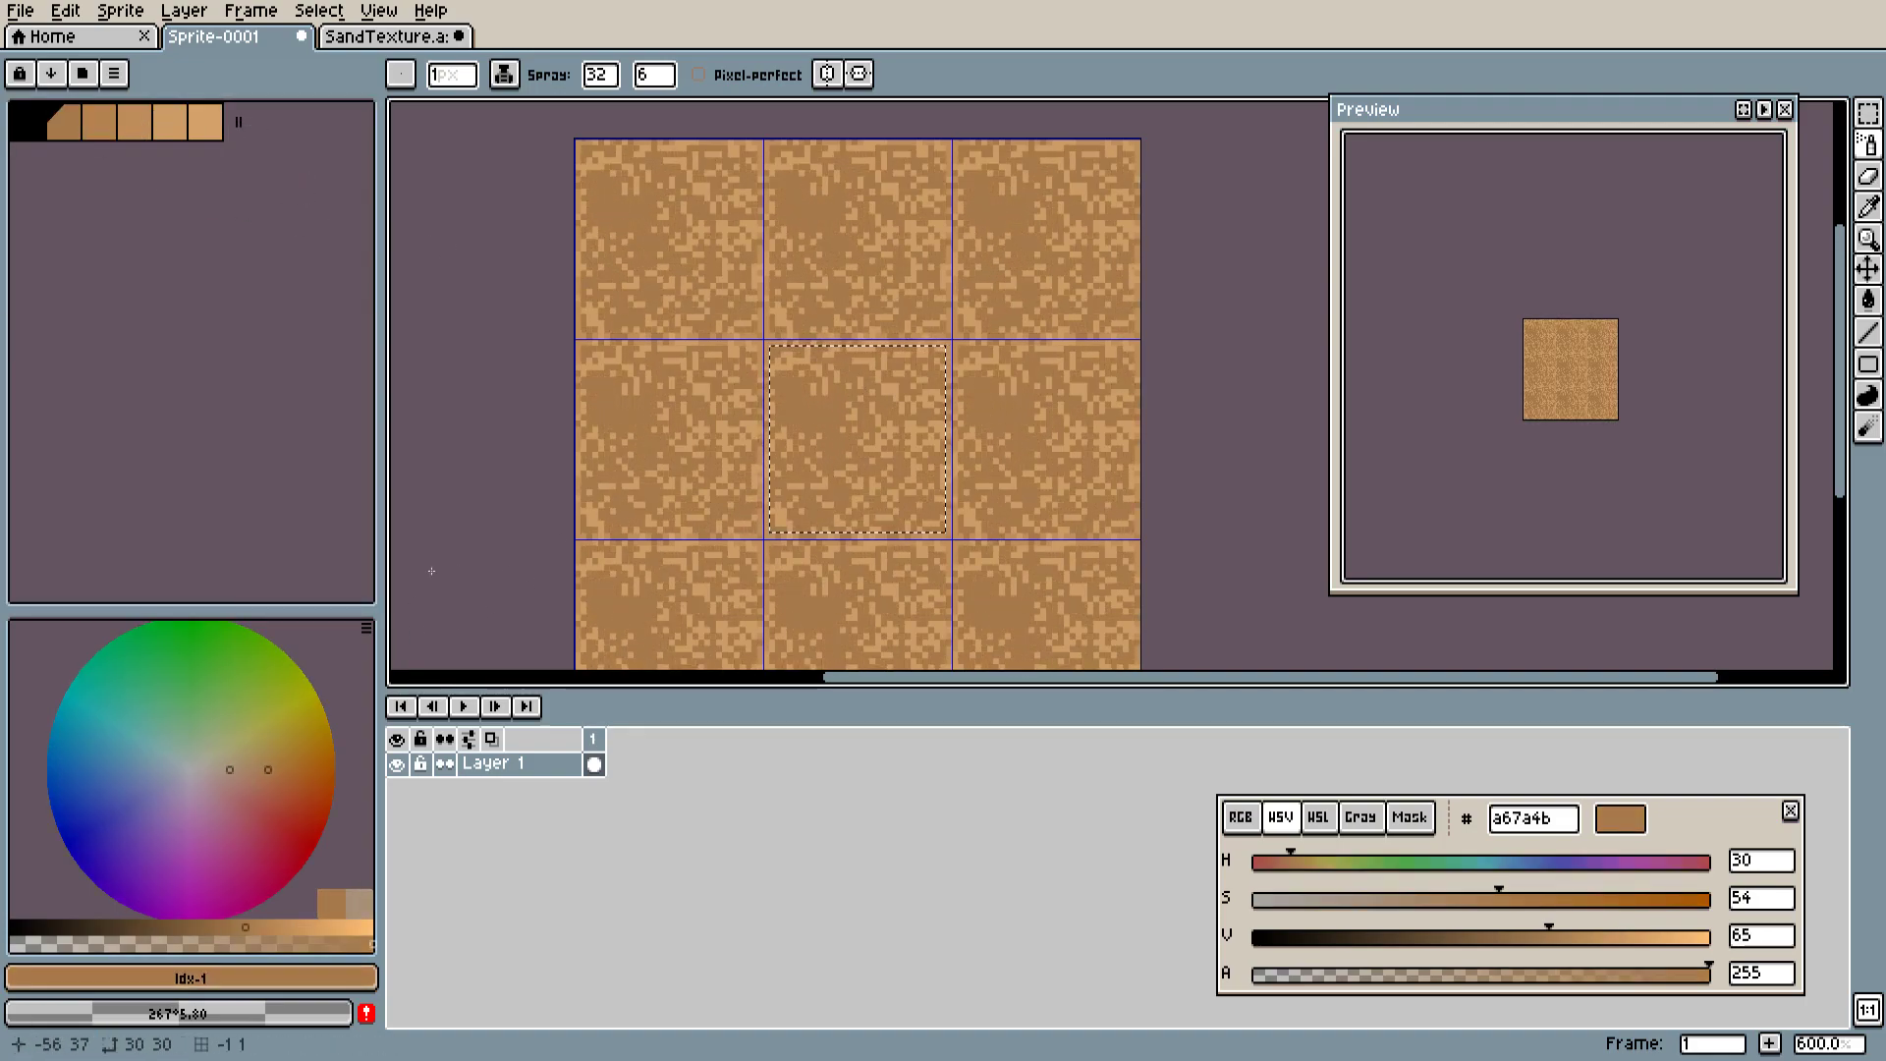
{"action": "scroll", "coordinate": [752, 388], "scroll_direction": "down", "scroll_amount": 4}
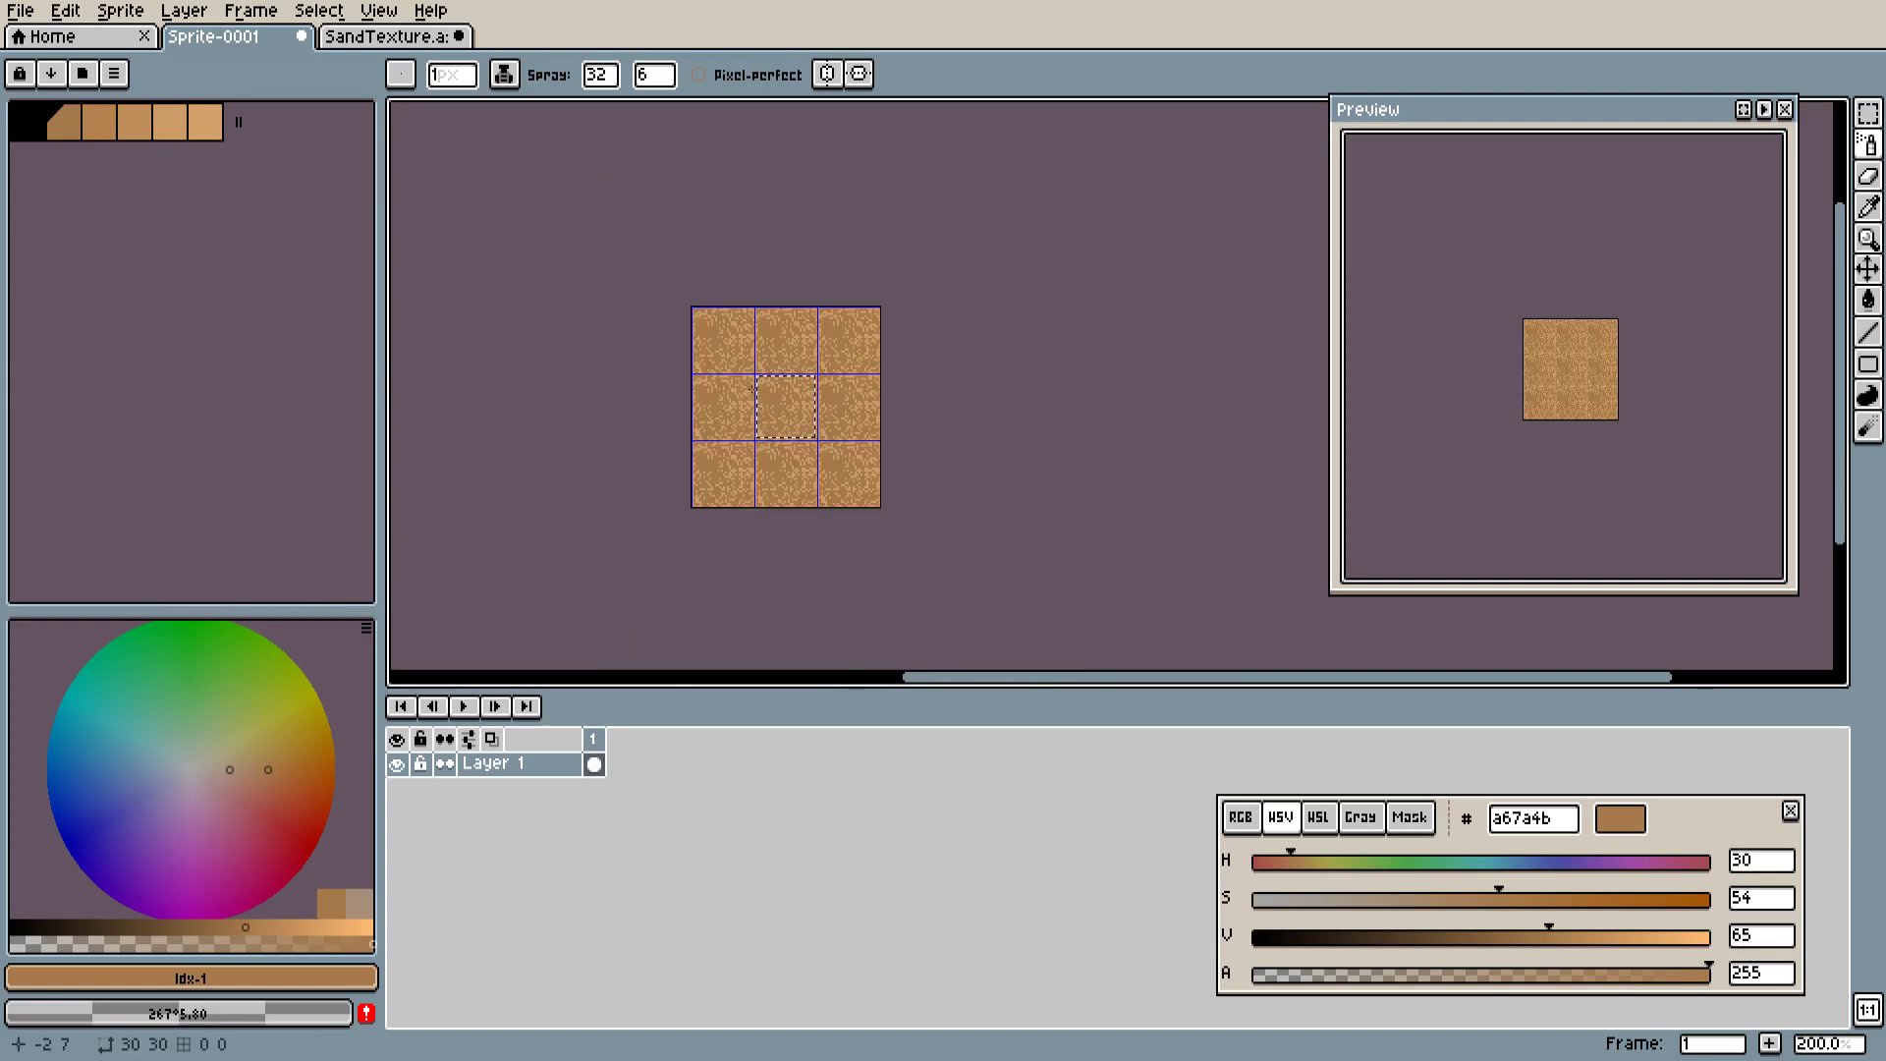